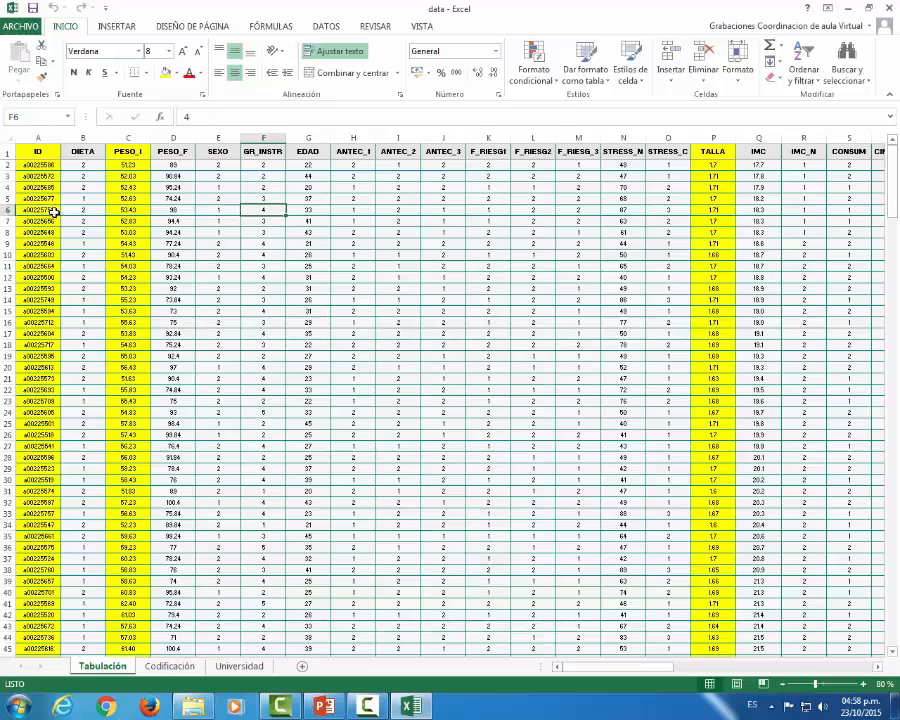
Examine one record's row, the GR_INSTR column, and individual values in the SEXO, PESO_F and PESO_I columns
{"action": "left_click", "coordinate": [5, 198]}
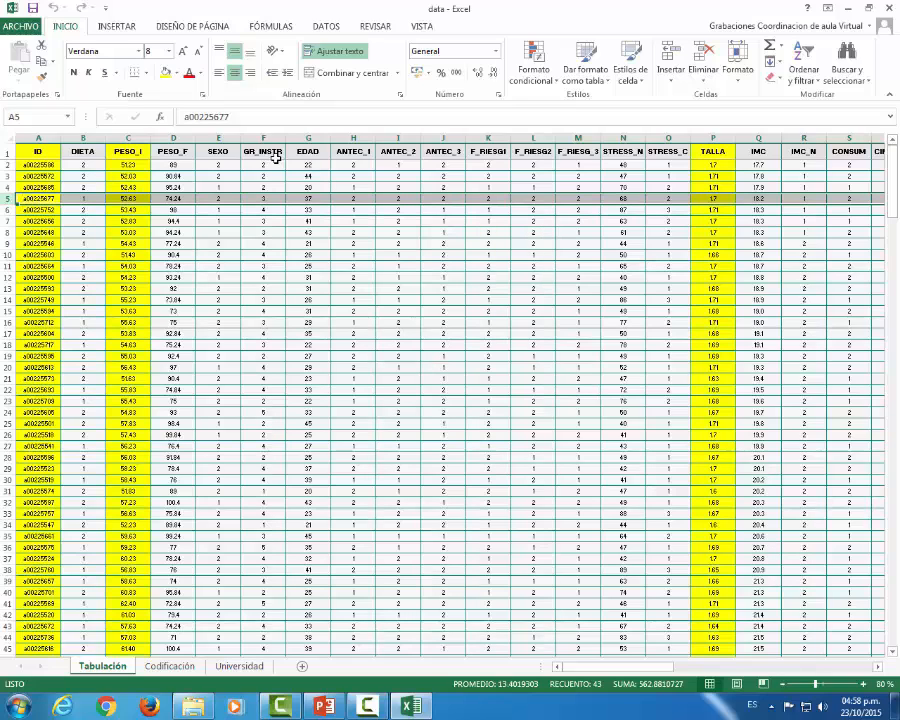
{"action": "left_click", "coordinate": [263, 151]}
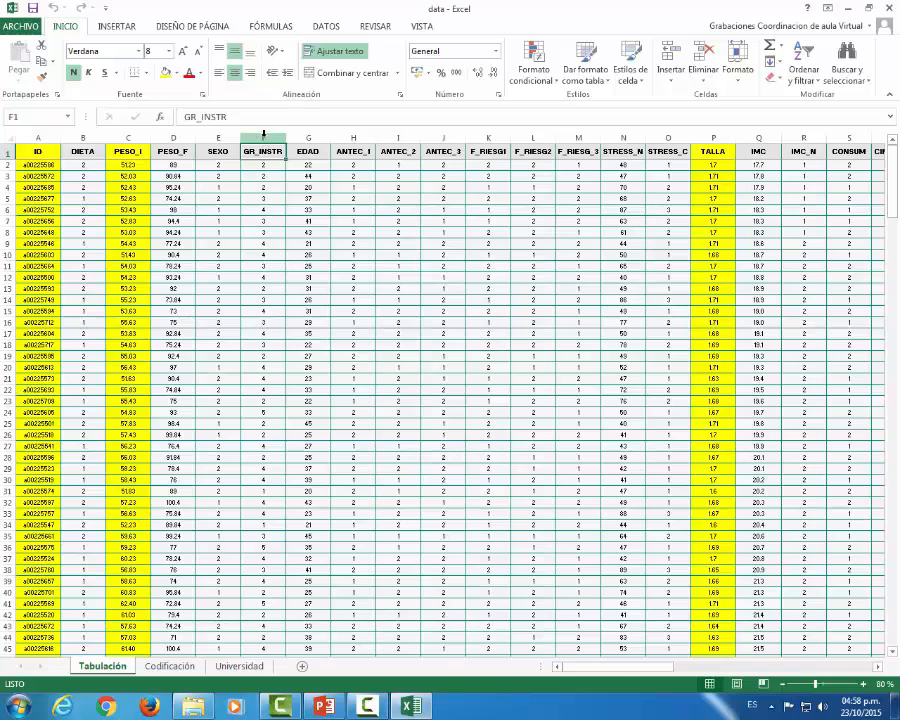
{"action": "key", "text": "ctrl+shift+Down"}
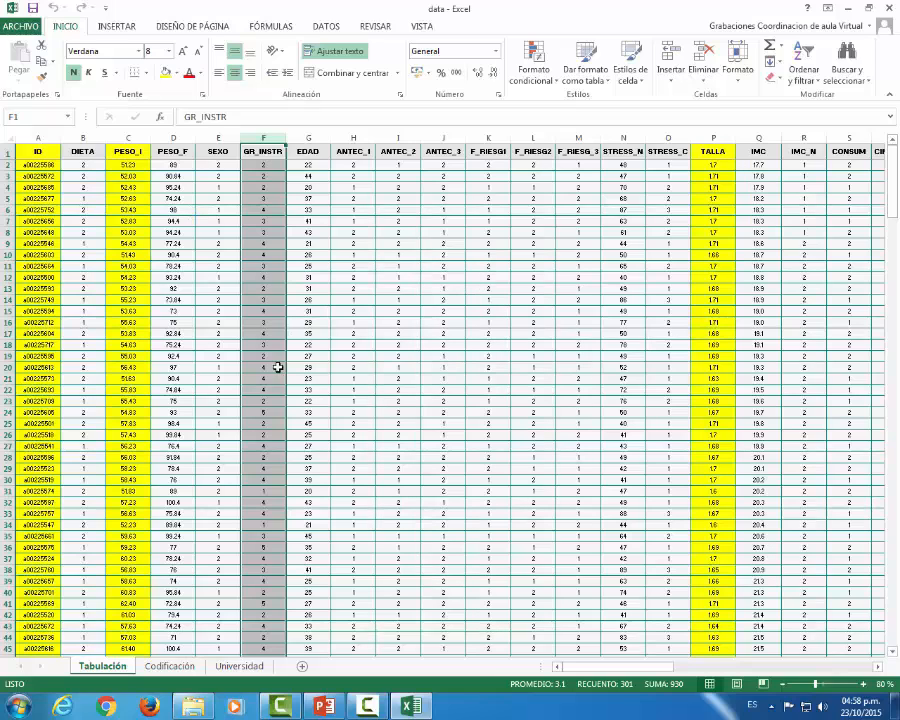
{"action": "left_click", "coordinate": [351, 314]}
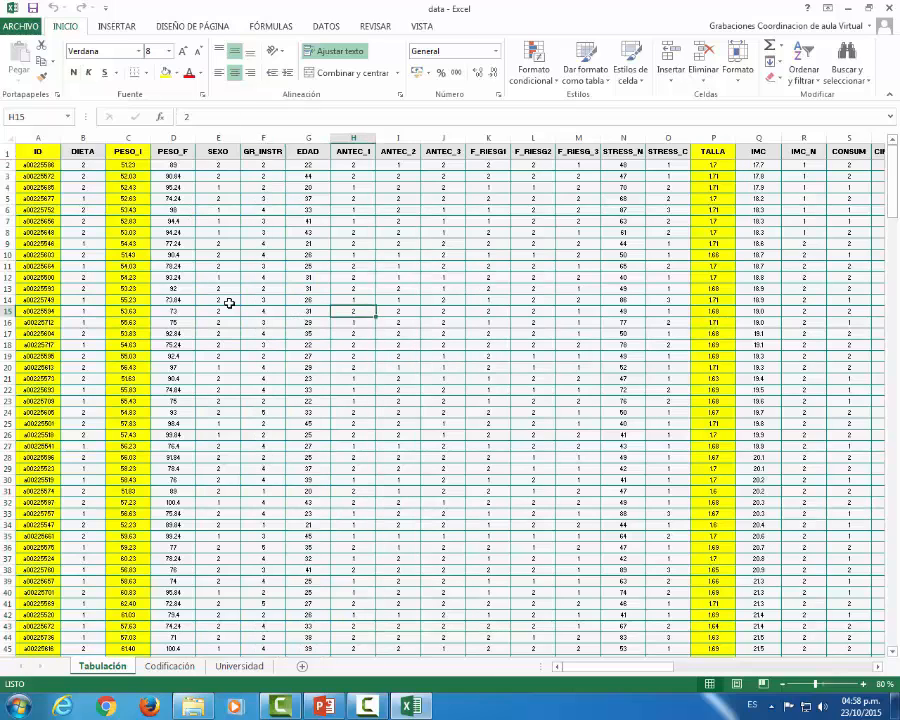
{"action": "left_click", "coordinate": [215, 231]}
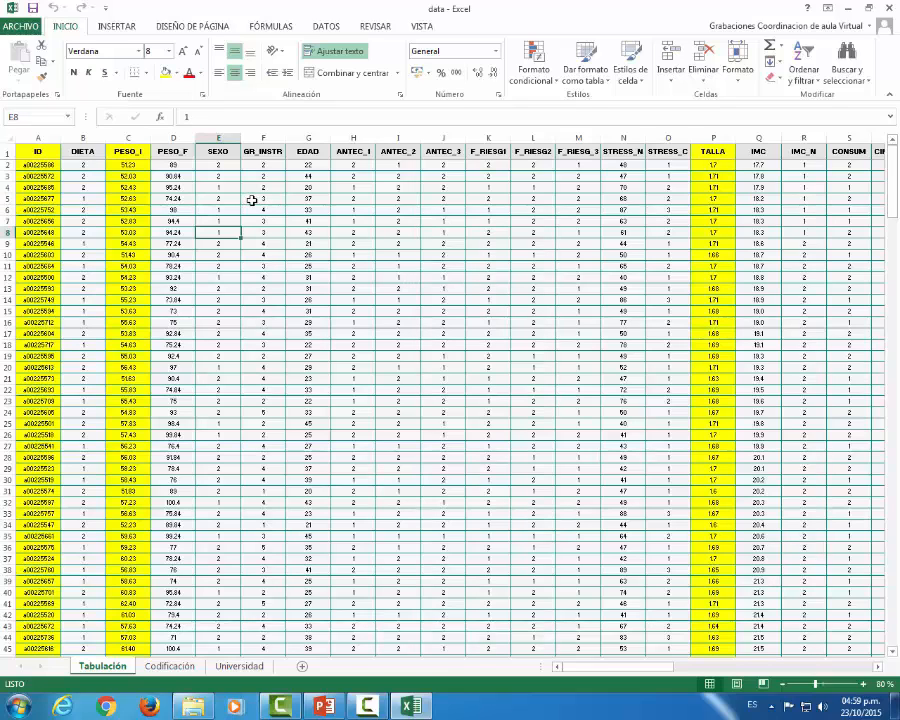
{"action": "left_click", "coordinate": [162, 233]}
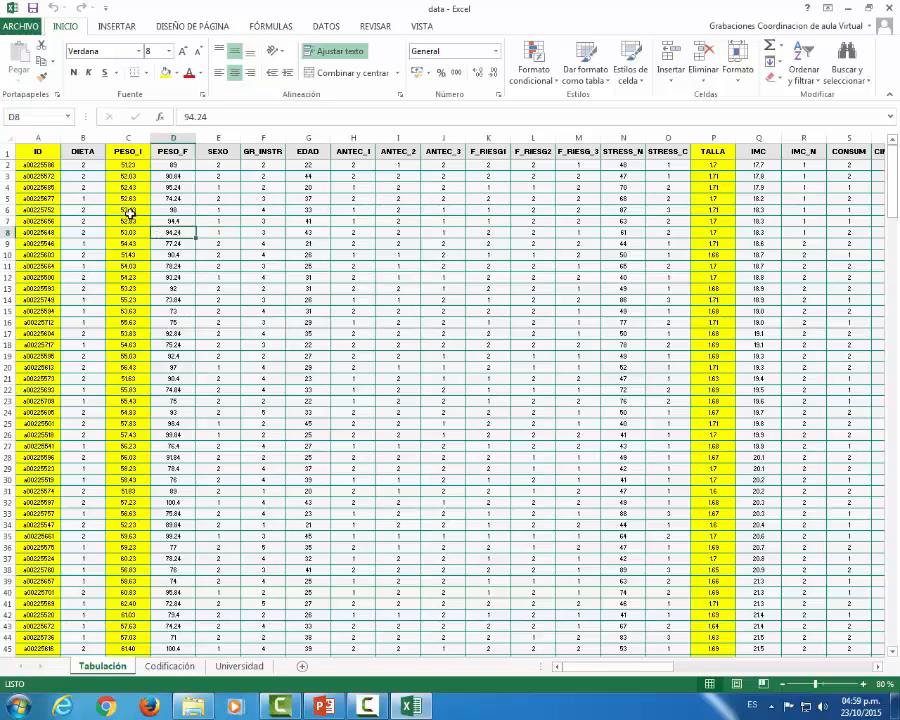
{"action": "left_click", "coordinate": [130, 212]}
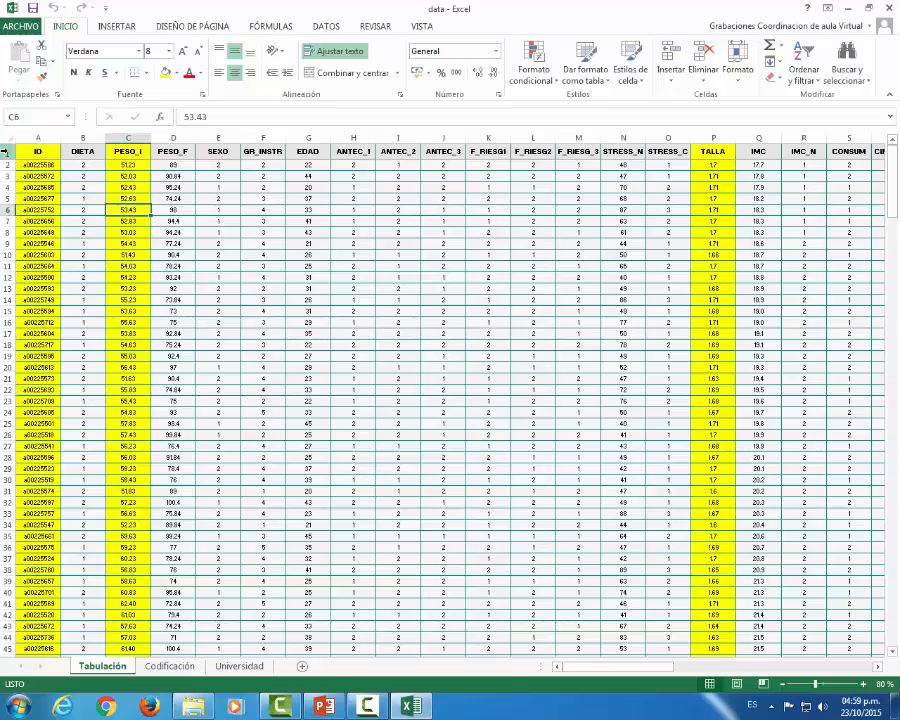
Turn on filters for the header row of the Tabulación sheet, from ID in A1 through BA1
{"action": "left_click_drag", "start_coordinate": [24, 151], "coordinate": [806, 154]}
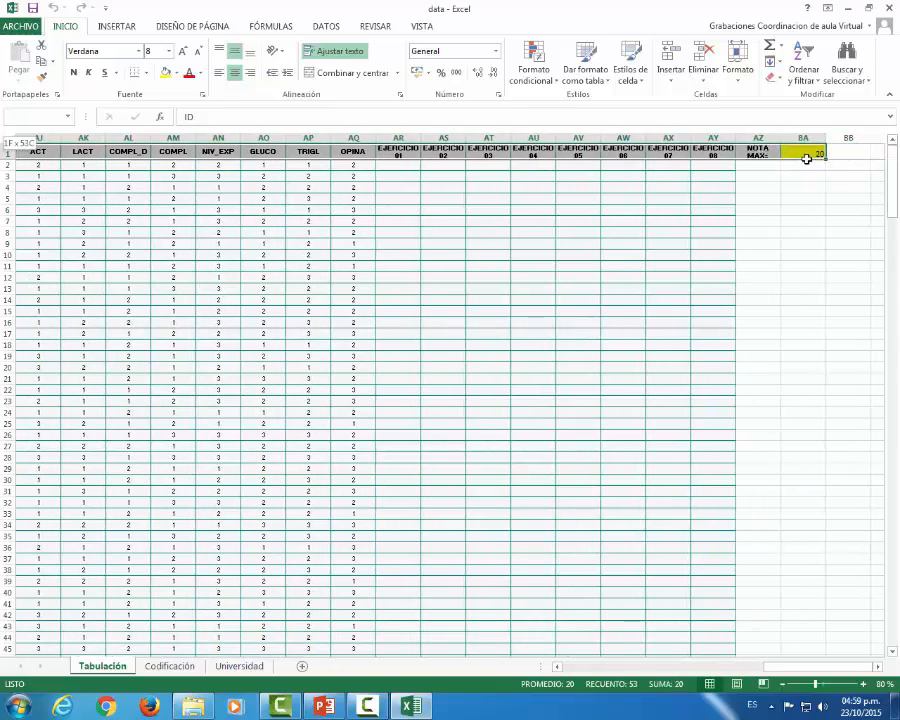
{"action": "left_click", "coordinate": [806, 58]}
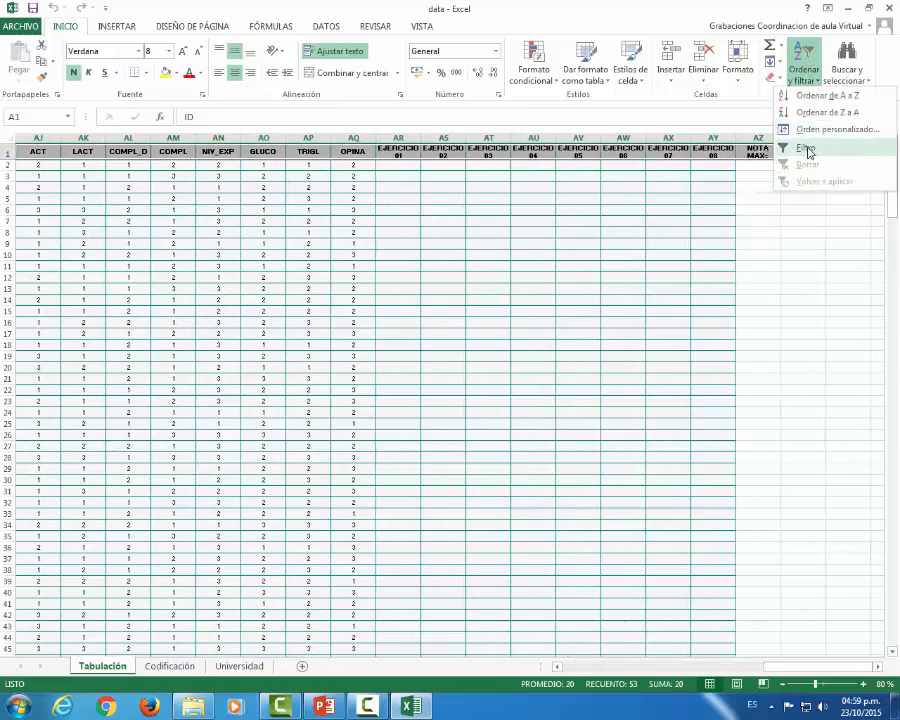
{"action": "left_click", "coordinate": [804, 147]}
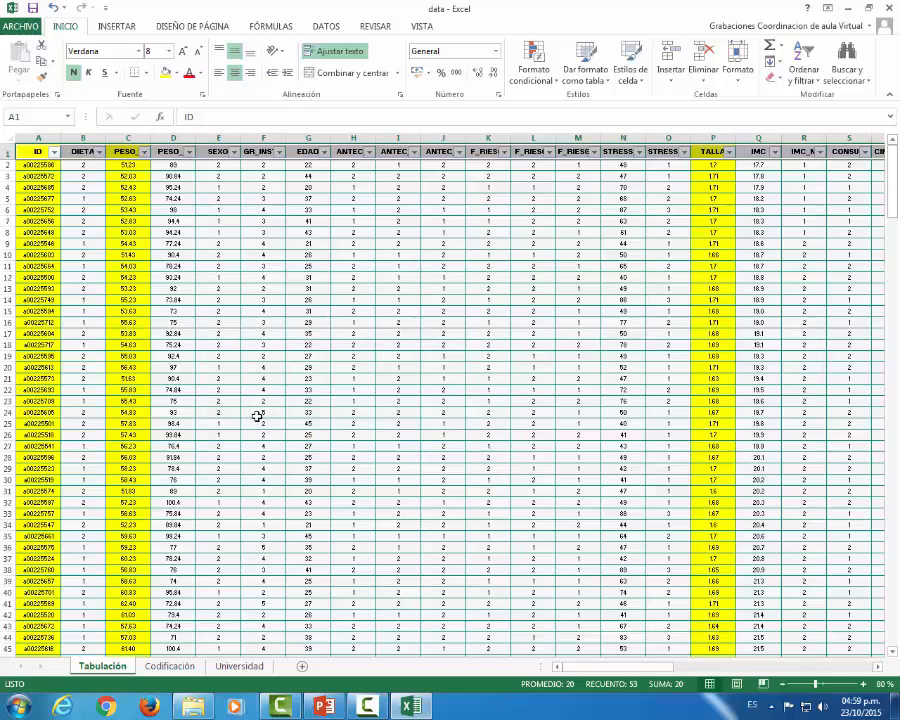
Review the sort and filter options available for the ID column without applying any
{"action": "left_click", "coordinate": [54, 152]}
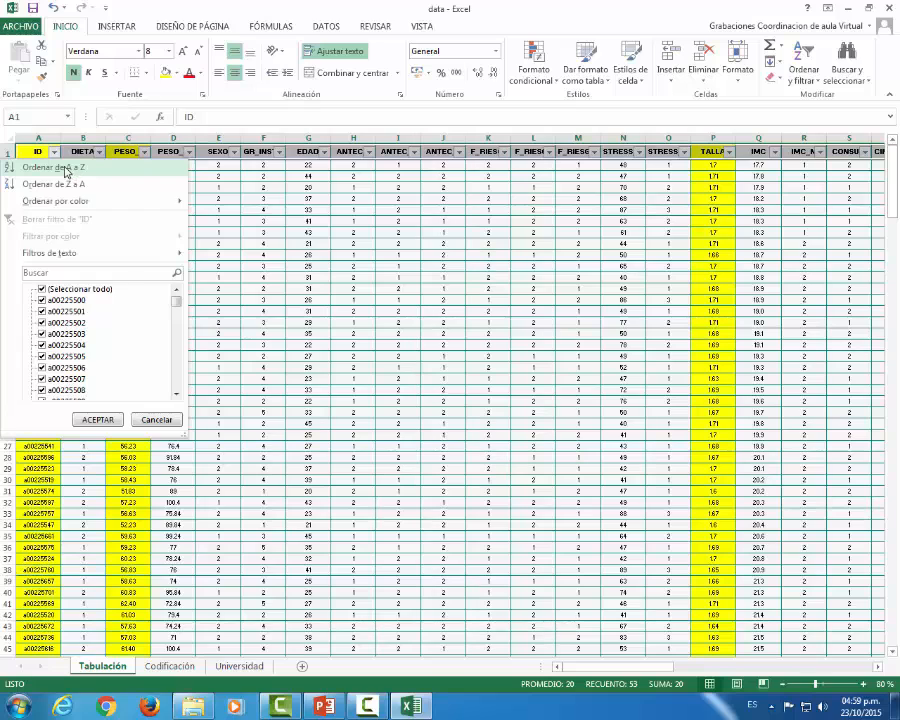
{"action": "mouse_move", "coordinate": [155, 209]}
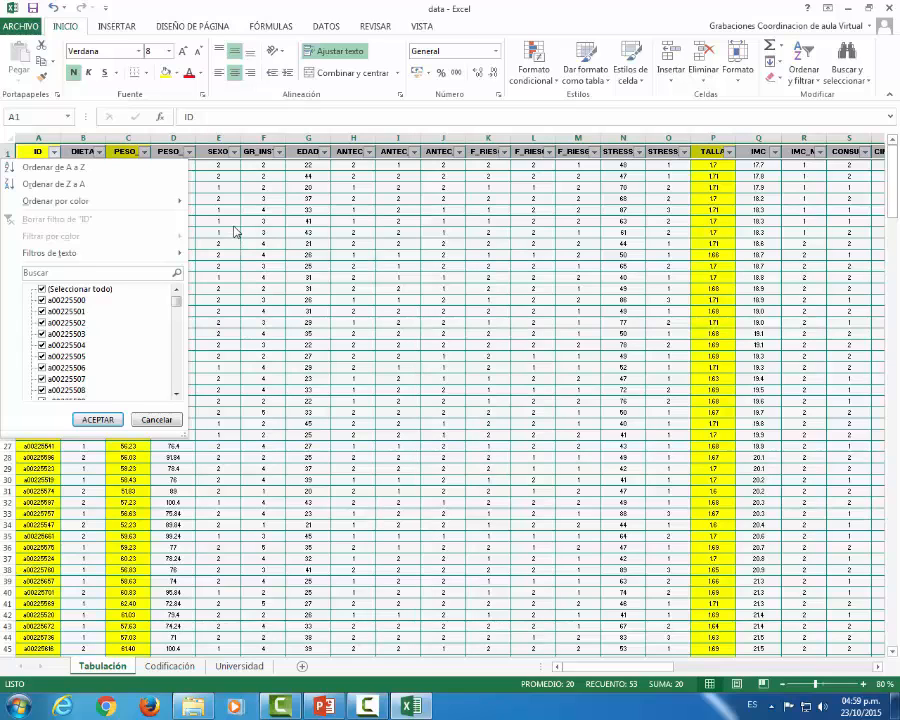
{"action": "left_click", "coordinate": [128, 153]}
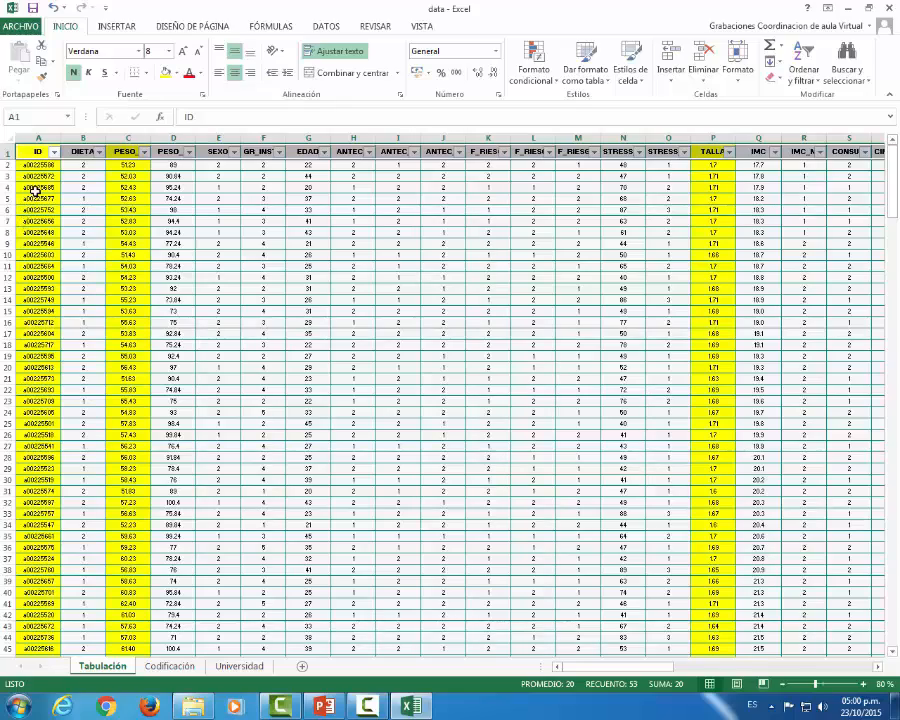
Highlight the record in row 4, from column A through BA, with a light blue fill
{"action": "left_click_drag", "start_coordinate": [33, 187], "coordinate": [807, 187]}
{"action": "left_click", "coordinate": [176, 73]}
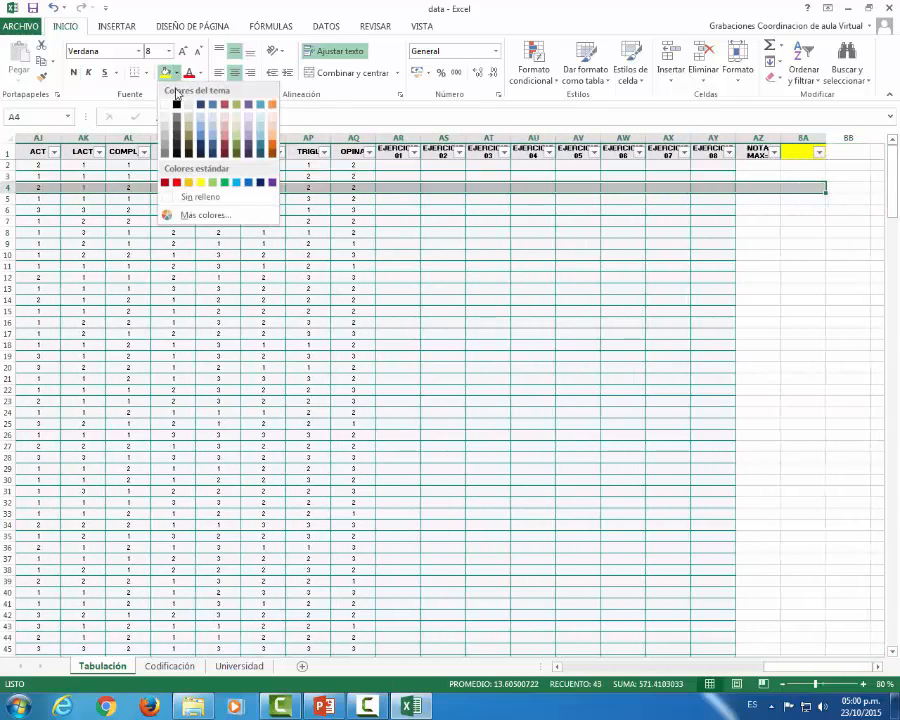
{"action": "left_click", "coordinate": [237, 182]}
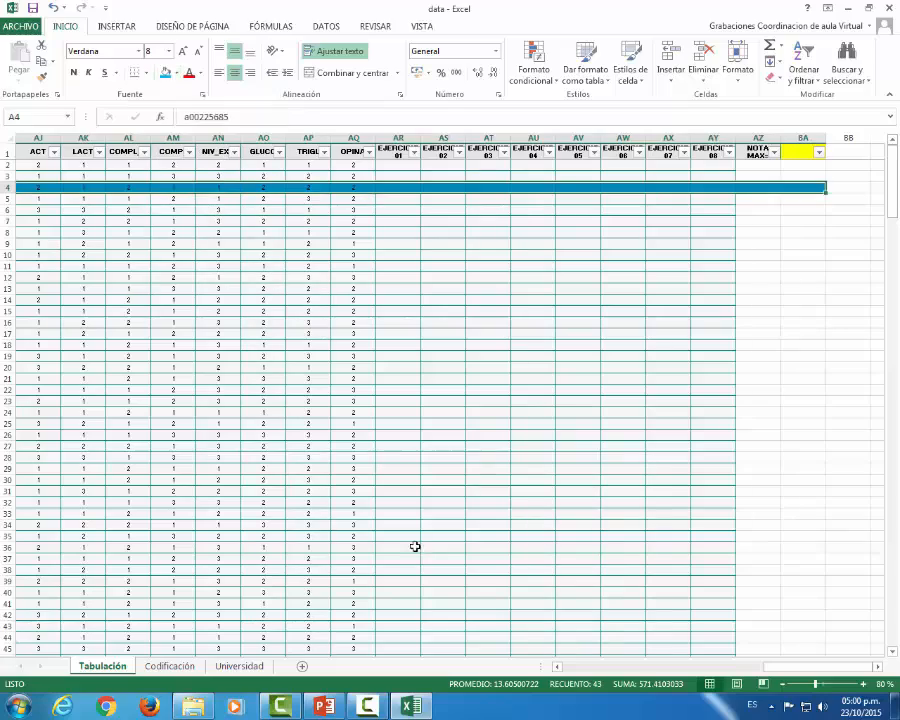
Sort the table by the ID column from A to Z
{"action": "left_click", "coordinate": [570, 667]}
{"action": "left_click", "coordinate": [570, 668]}
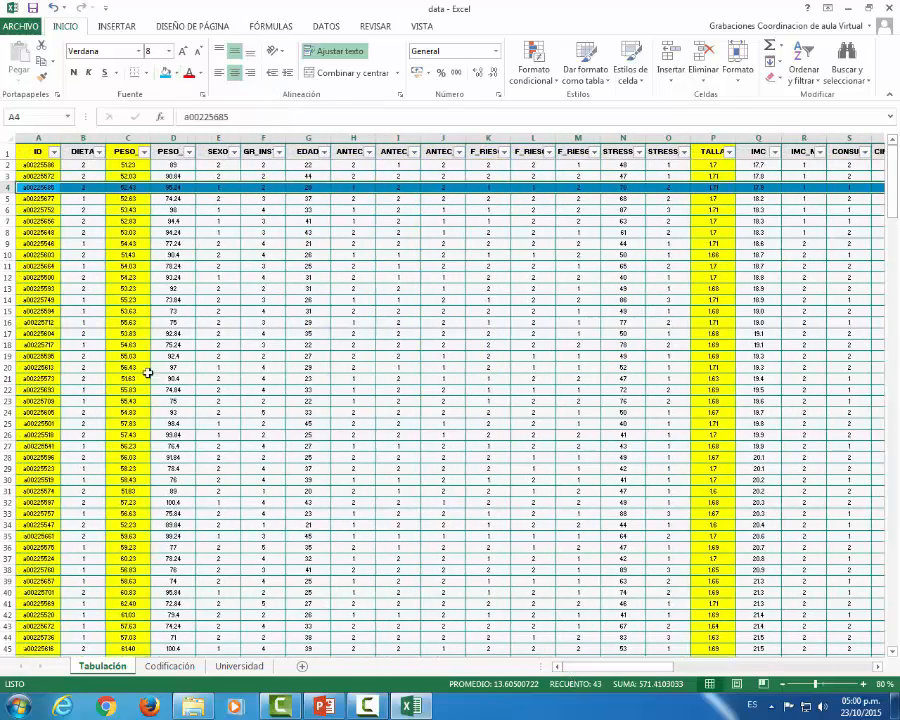
{"action": "left_click", "coordinate": [54, 152]}
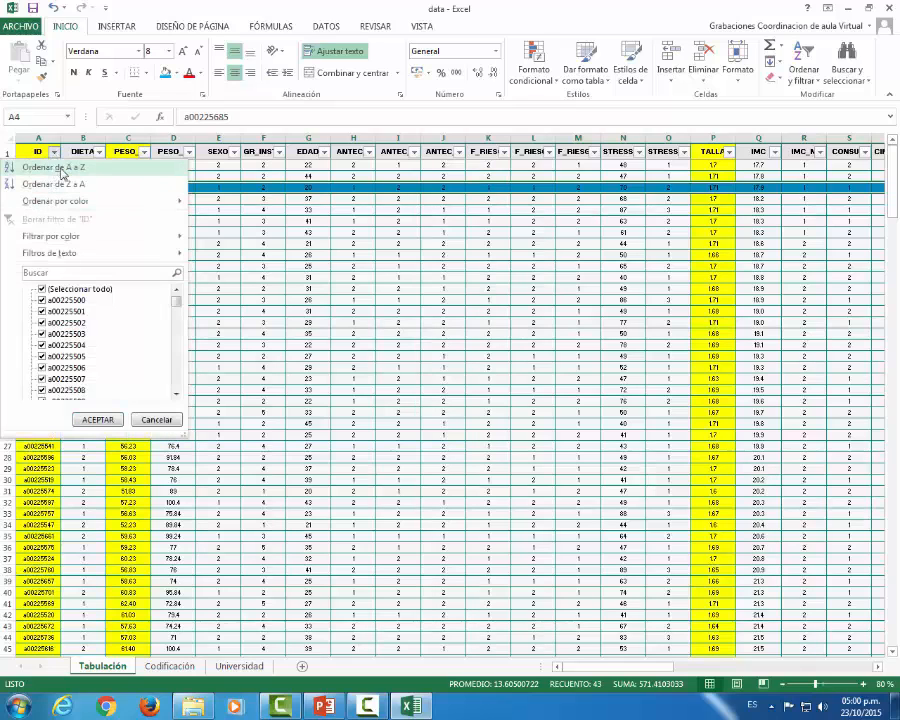
{"action": "left_click", "coordinate": [62, 170]}
{"action": "left_click", "coordinate": [130, 300]}
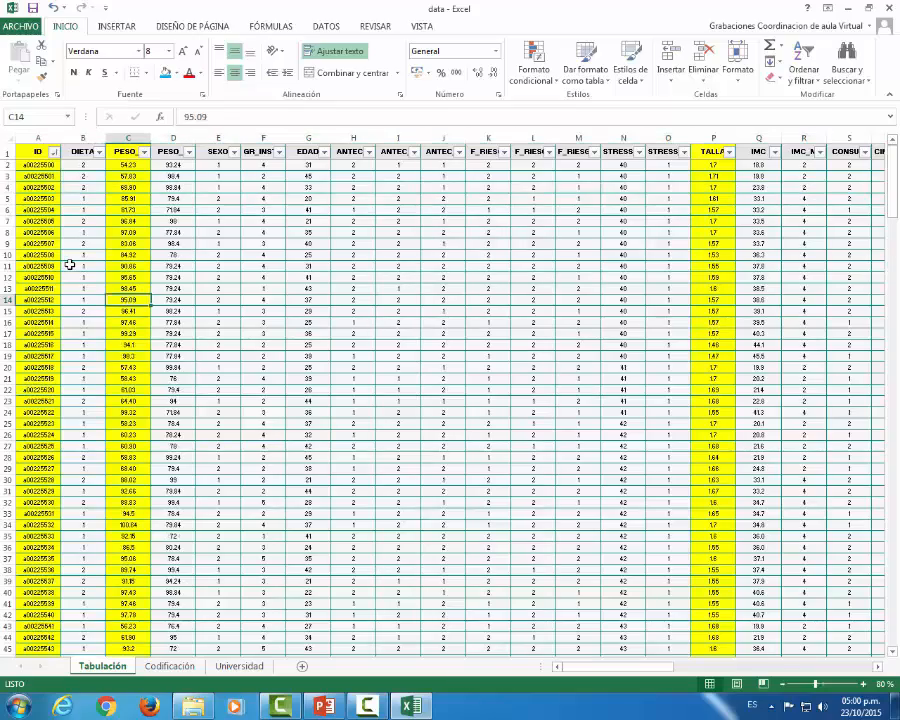
Locate the blue-highlighted record in the ID-sorted list and examine its row, the ID column and row 183
{"action": "scroll", "coordinate": [68, 262], "scroll_direction": "down", "scroll_amount": 11}
{"action": "scroll", "coordinate": [69, 264], "scroll_direction": "down", "scroll_amount": 20}
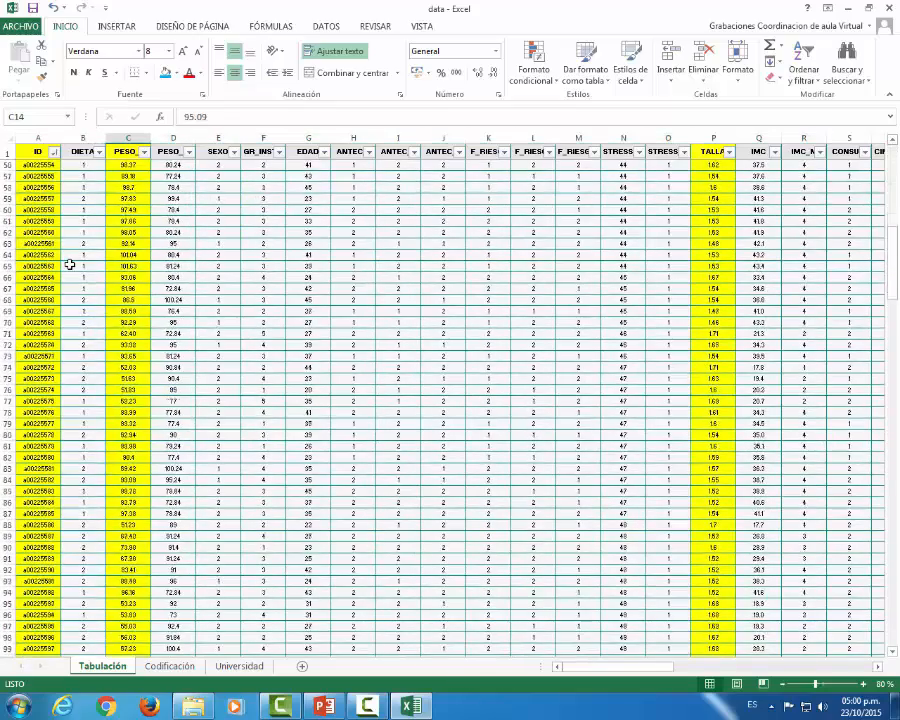
{"action": "scroll", "coordinate": [69, 264], "scroll_direction": "down", "scroll_amount": 13}
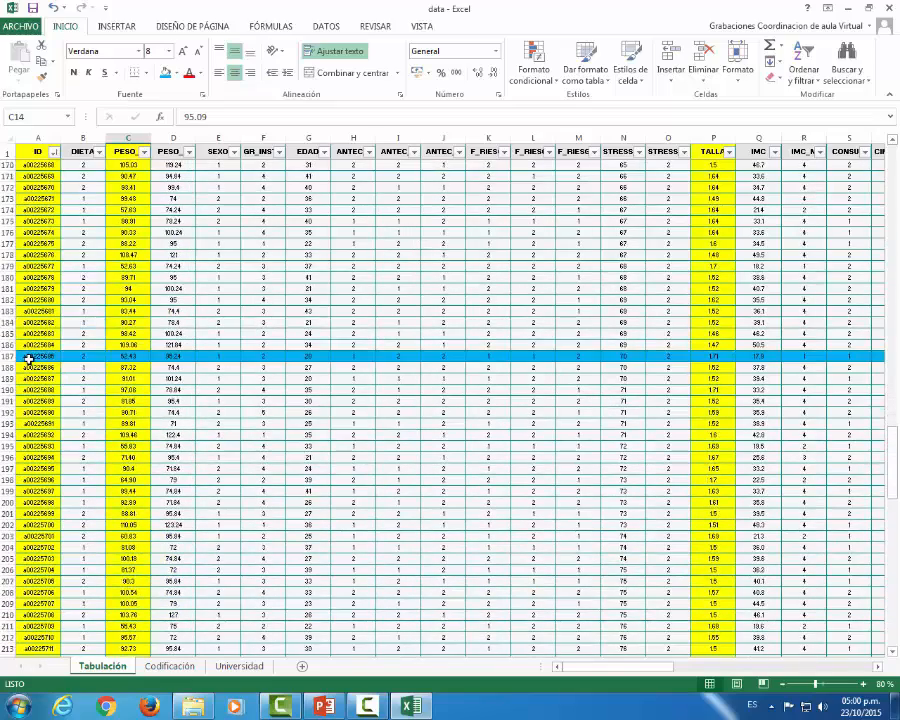
{"action": "left_click_drag", "start_coordinate": [29, 355], "coordinate": [855, 355]}
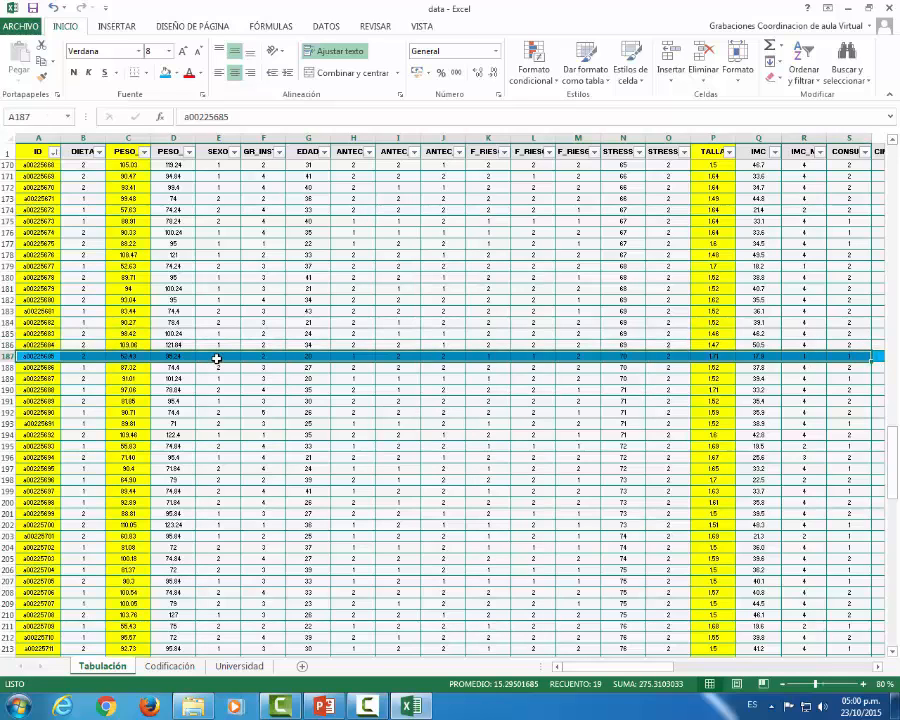
{"action": "scroll", "coordinate": [196, 250], "scroll_direction": "up", "scroll_amount": 7}
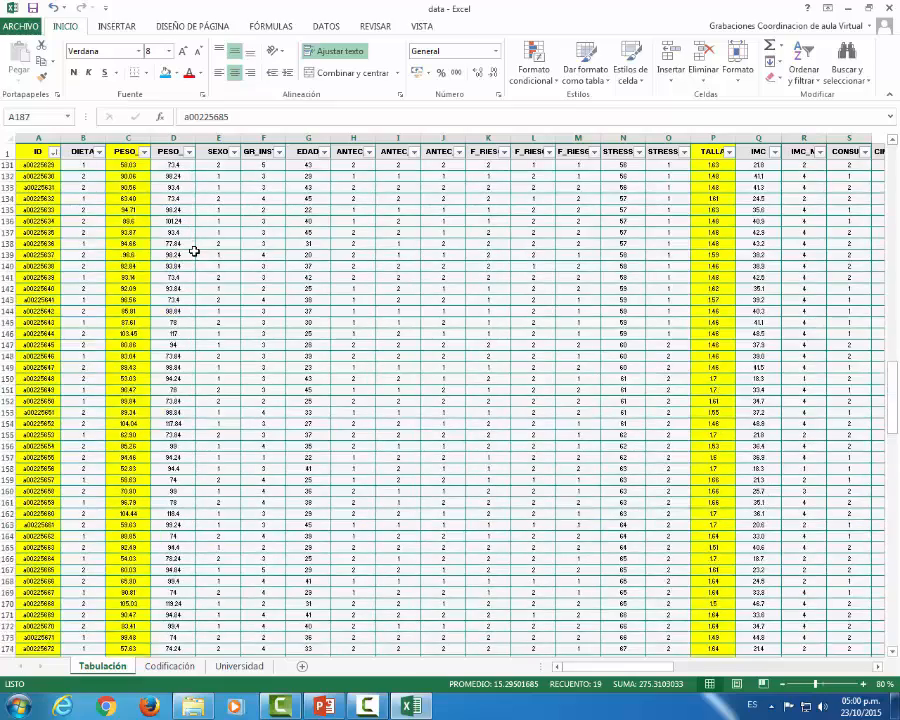
{"action": "scroll", "coordinate": [194, 251], "scroll_direction": "down", "scroll_amount": 5}
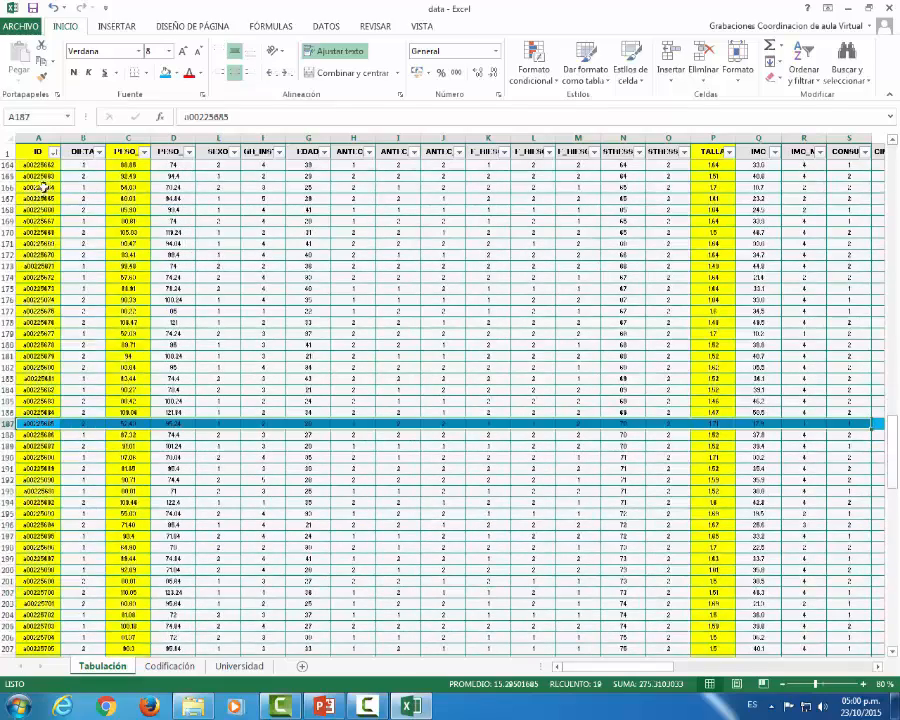
{"action": "left_click", "coordinate": [35, 158]}
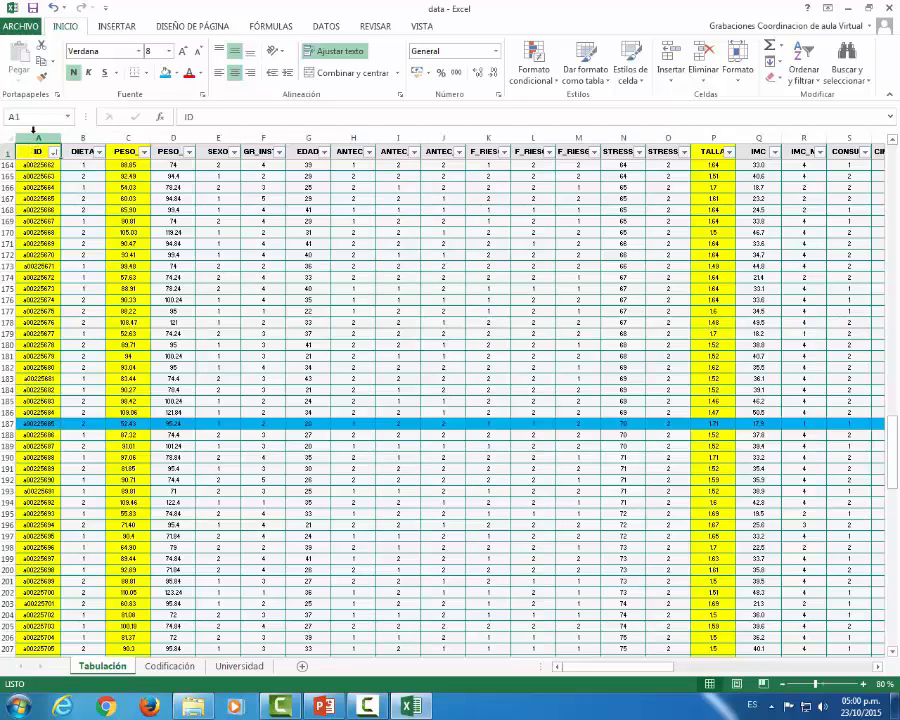
{"action": "left_click", "coordinate": [35, 137]}
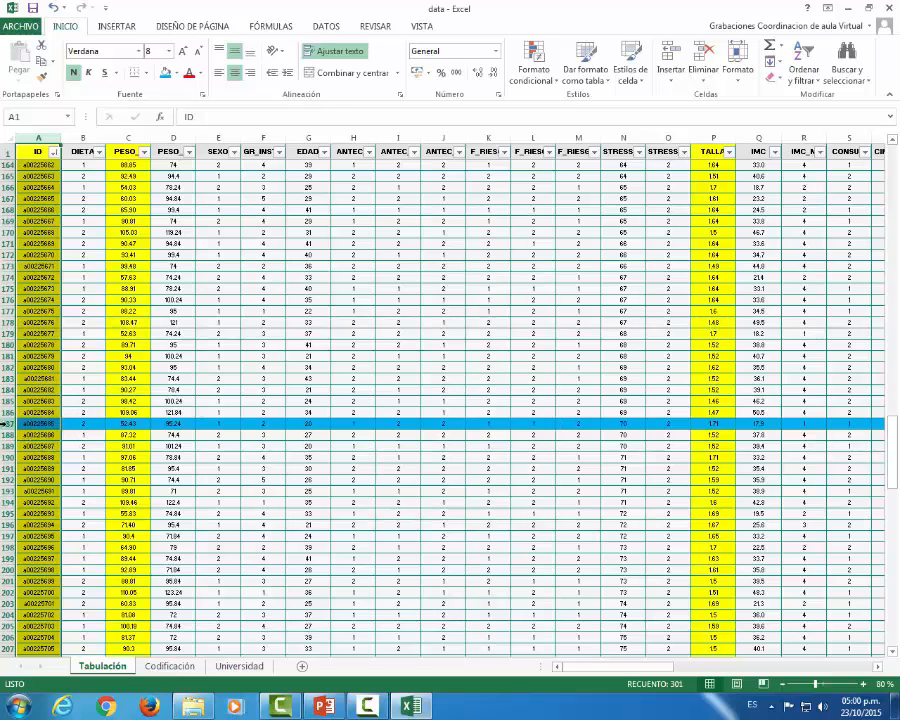
{"action": "left_click", "coordinate": [6, 424]}
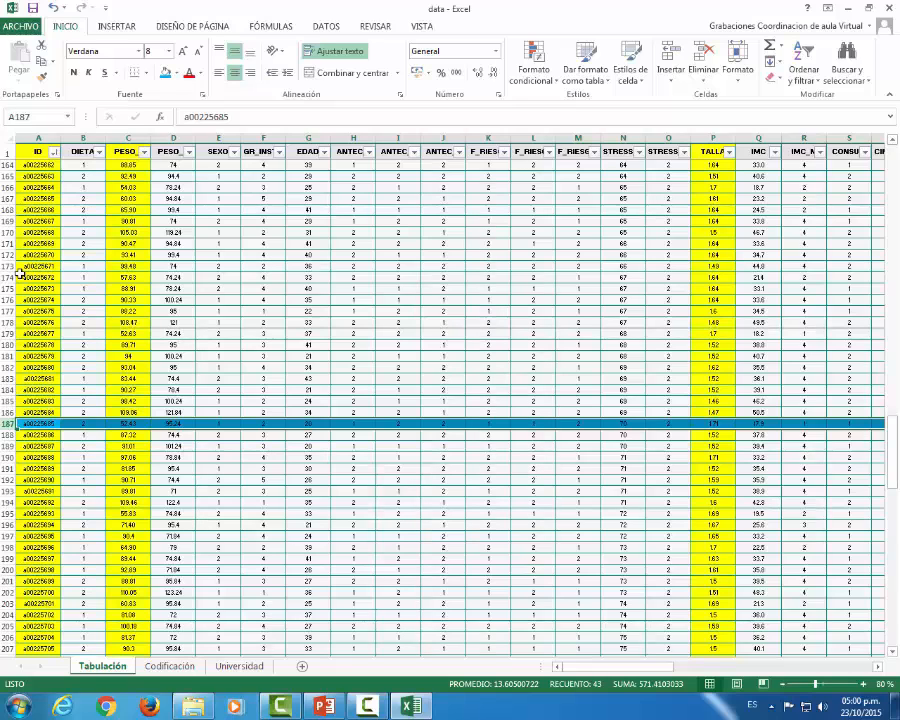
{"action": "left_click", "coordinate": [6, 378]}
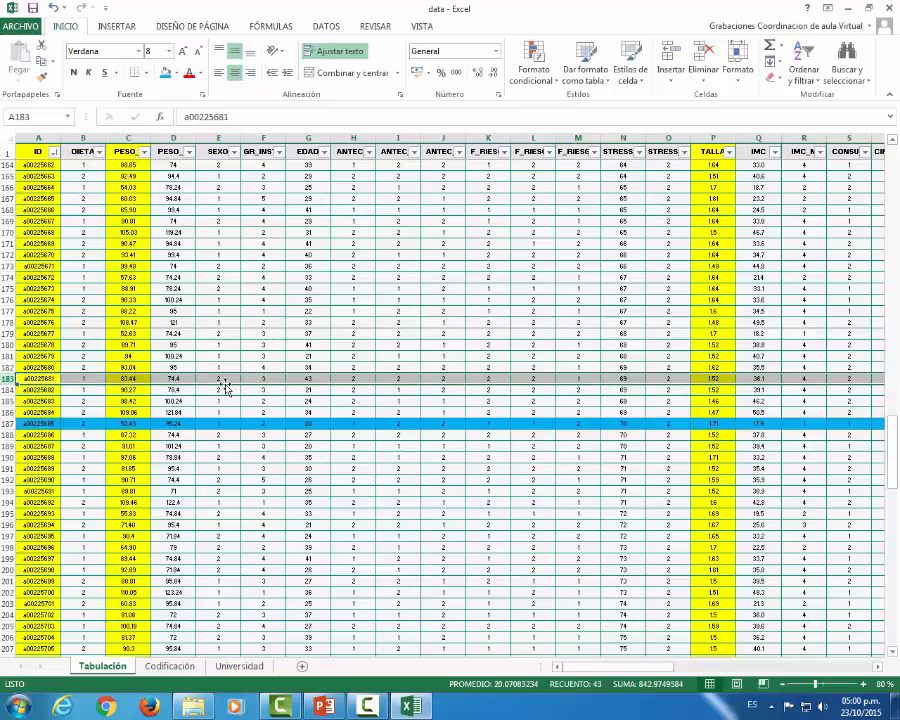
Sort the table by PESO_I from smallest to largest and inspect the blue-highlighted record's row
{"action": "left_click", "coordinate": [145, 151]}
{"action": "left_click", "coordinate": [123, 171]}
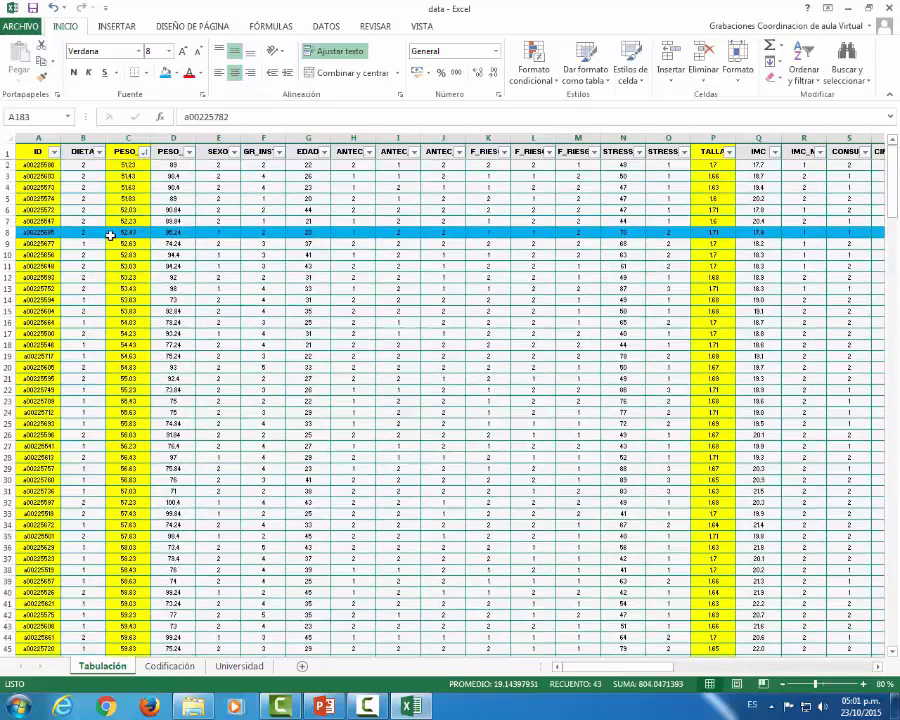
{"action": "left_click", "coordinate": [7, 232]}
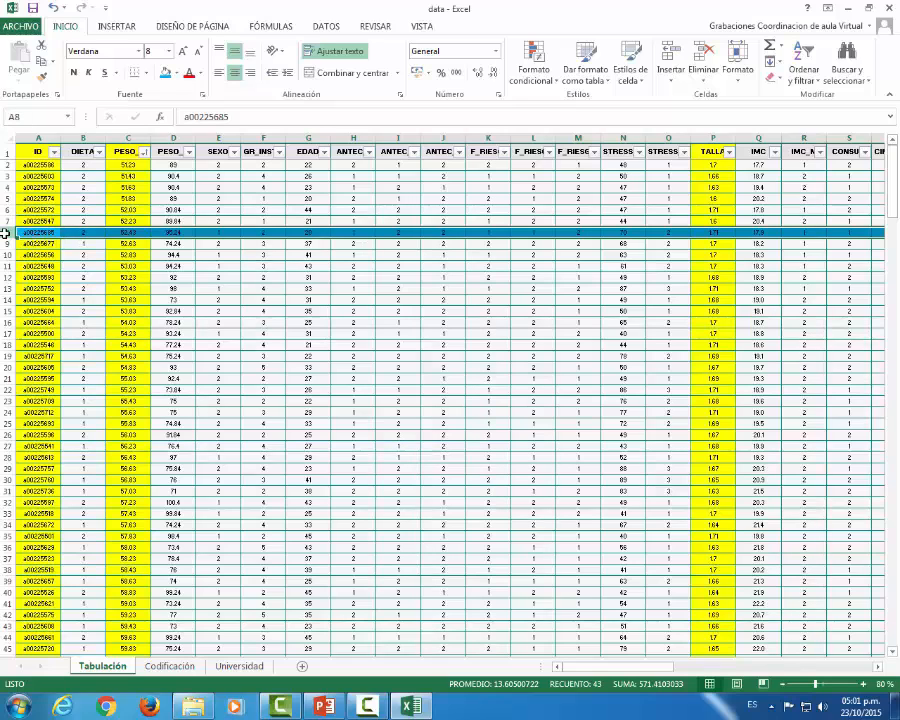
{"action": "left_click_drag", "start_coordinate": [25, 234], "coordinate": [792, 231]}
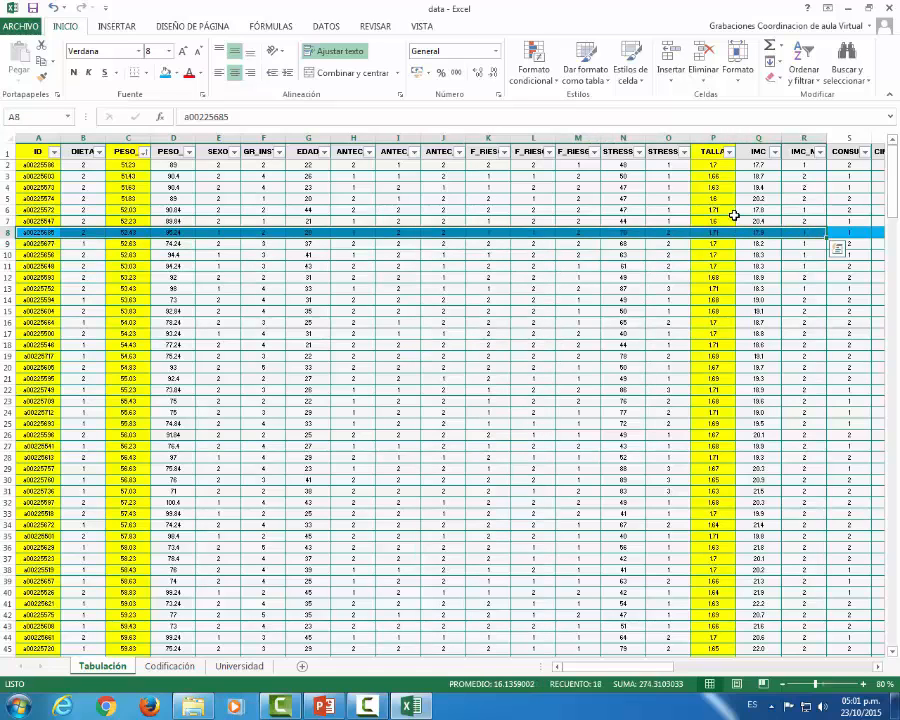
Sort the table by TALLA from smallest to largest and check where the blue-highlighted record falls
{"action": "left_click", "coordinate": [730, 152]}
{"action": "left_click", "coordinate": [613, 167]}
{"action": "left_click", "coordinate": [549, 283]}
{"action": "scroll", "coordinate": [549, 285], "scroll_direction": "down", "scroll_amount": 20}
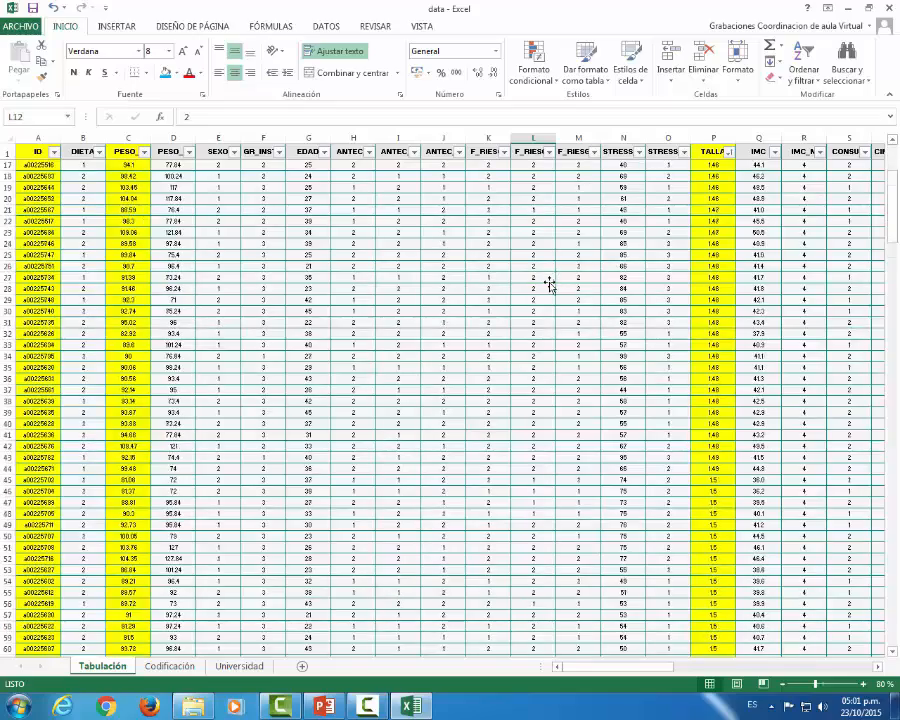
{"action": "scroll", "coordinate": [549, 285], "scroll_direction": "down", "scroll_amount": 20}
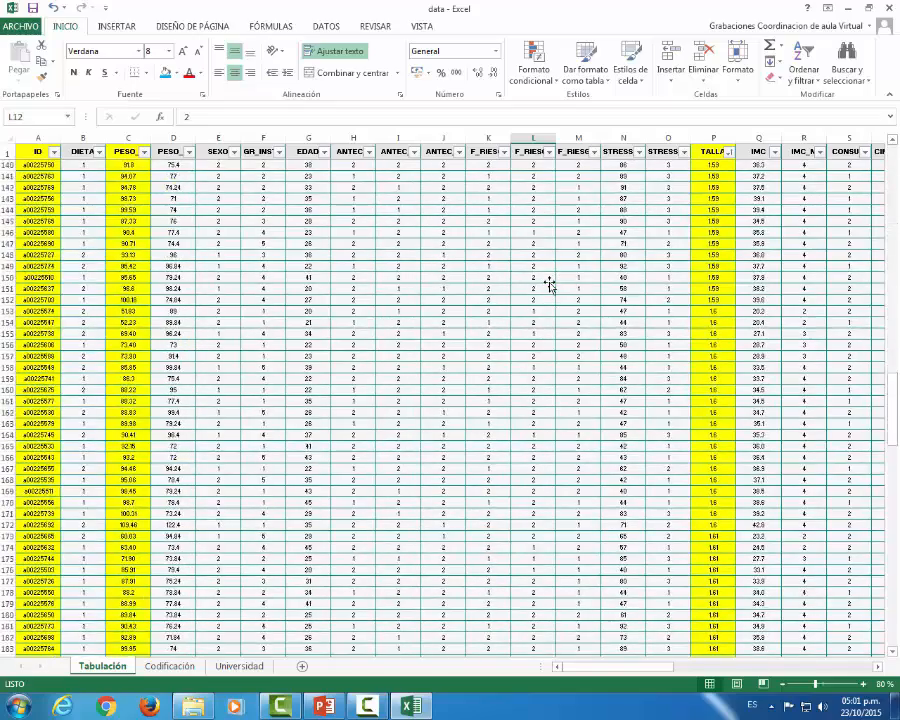
{"action": "scroll", "coordinate": [549, 285], "scroll_direction": "down", "scroll_amount": 20}
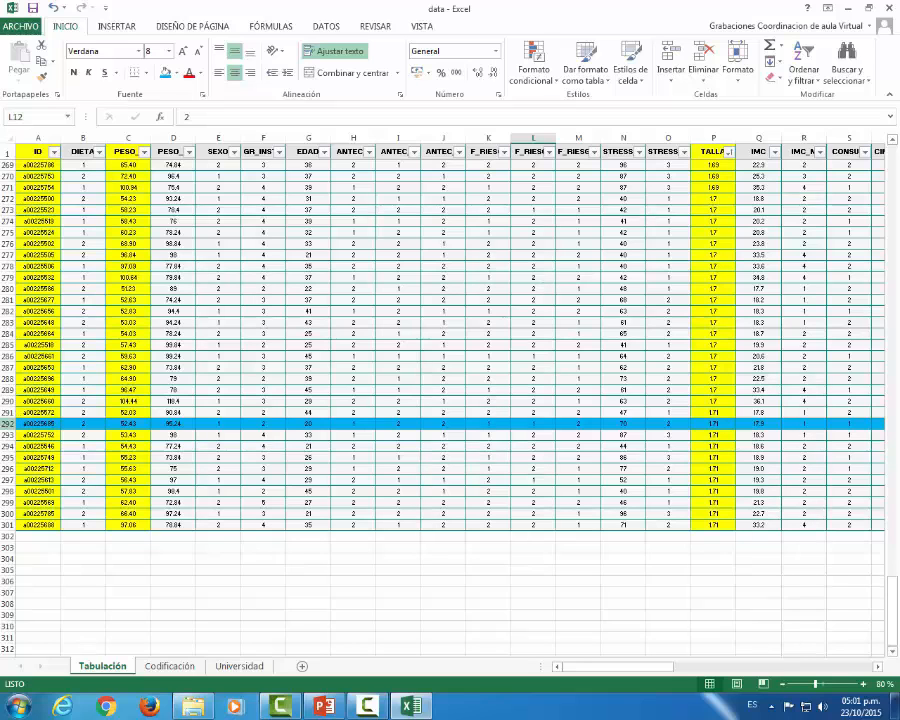
{"action": "left_click", "coordinate": [5, 423]}
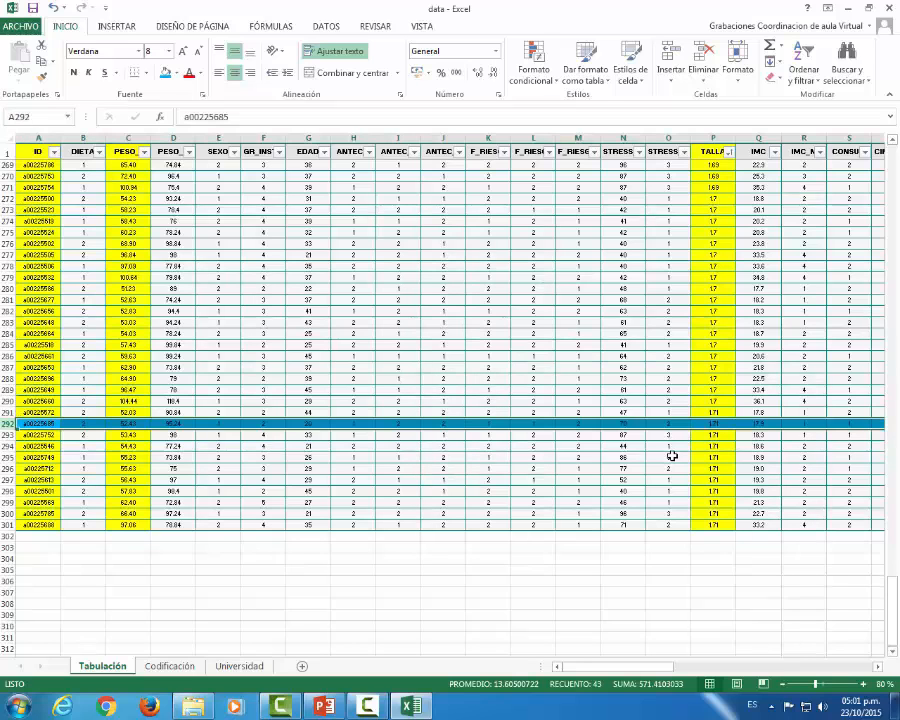
{"action": "left_click_drag", "start_coordinate": [893, 455], "coordinate": [893, 168]}
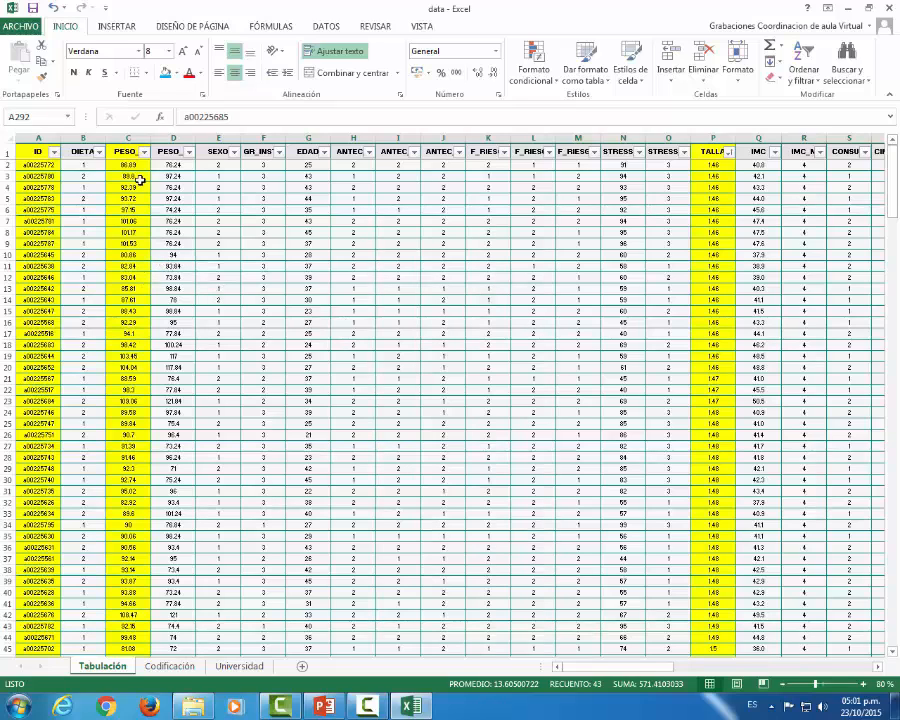
Sort the table by TALLA from smallest to largest again and compare the first and last TALLA values
{"action": "left_click", "coordinate": [729, 152]}
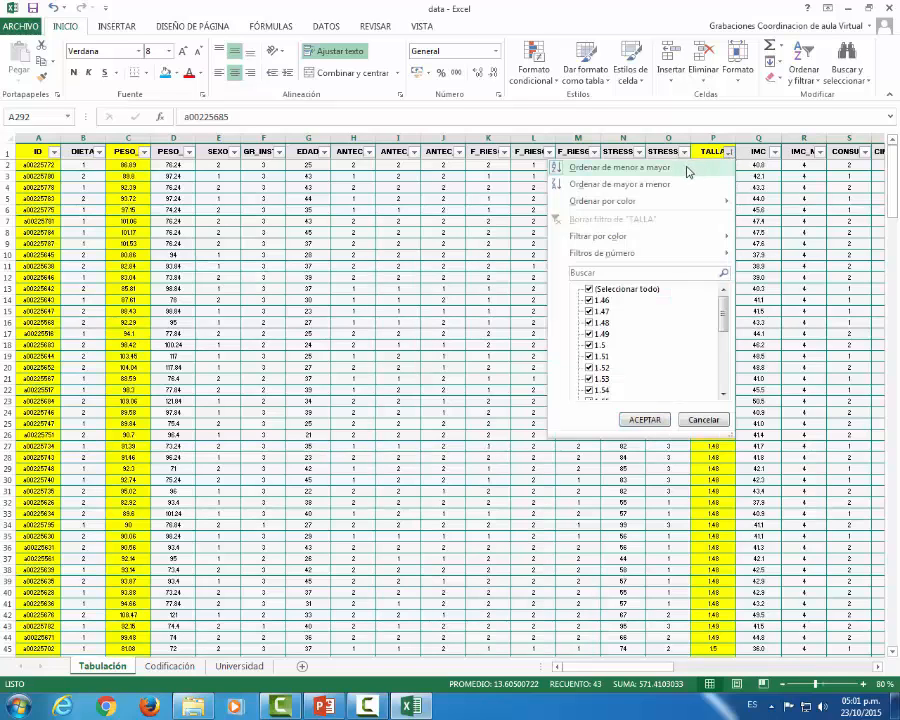
{"action": "left_click", "coordinate": [686, 168]}
{"action": "scroll", "coordinate": [717, 304], "scroll_direction": "down", "scroll_amount": 20}
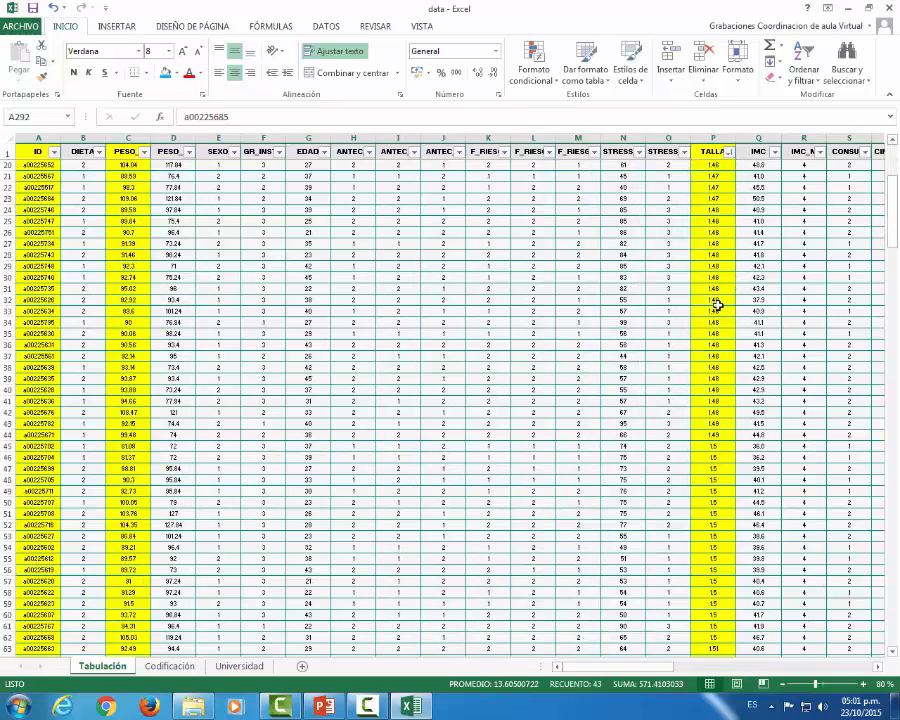
{"action": "scroll", "coordinate": [717, 304], "scroll_direction": "down", "scroll_amount": 20}
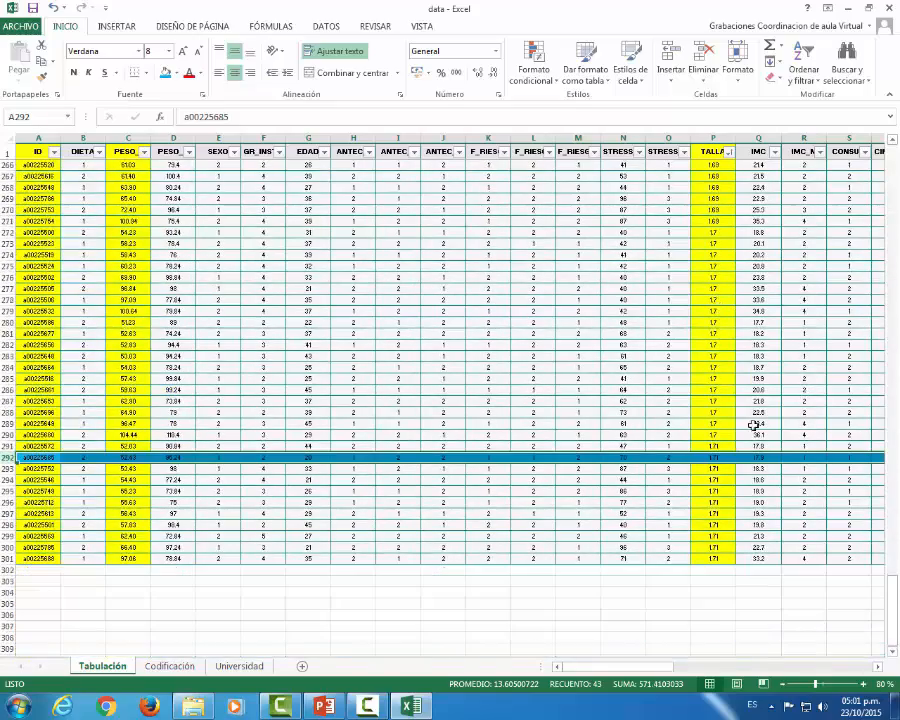
{"action": "left_click_drag", "start_coordinate": [895, 594], "coordinate": [893, 165]}
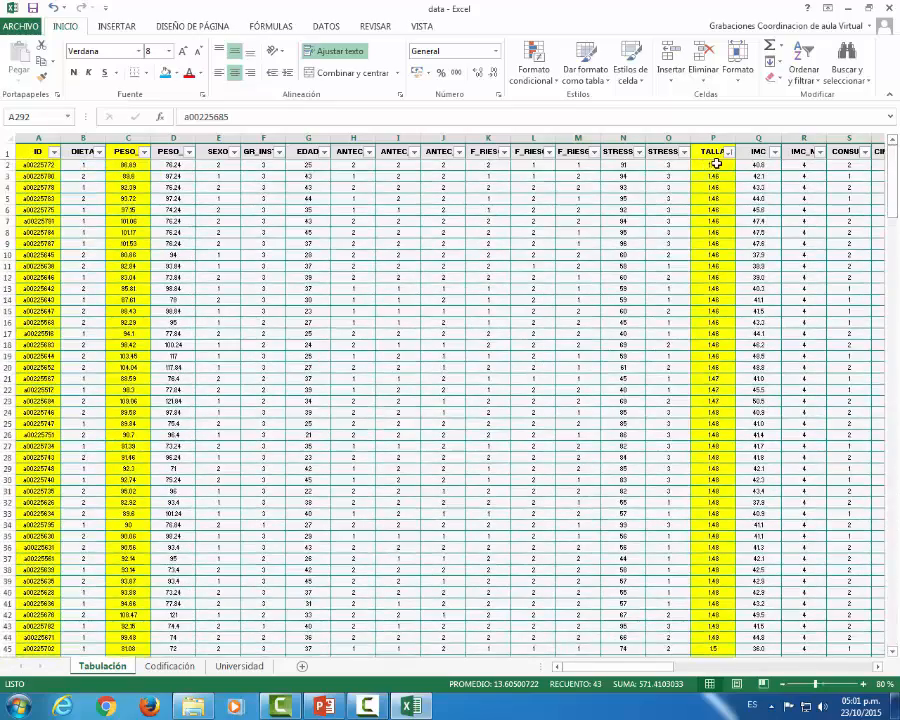
{"action": "left_click_drag", "start_coordinate": [891, 176], "coordinate": [891, 590]}
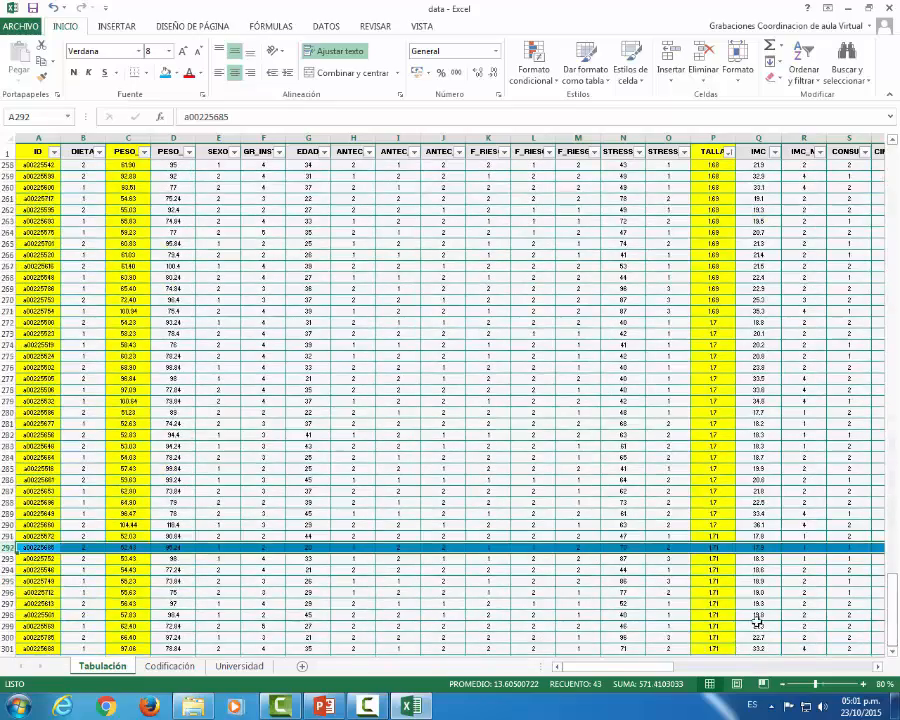
{"action": "left_click", "coordinate": [893, 613]}
{"action": "left_click_drag", "start_coordinate": [893, 613], "coordinate": [893, 180]}
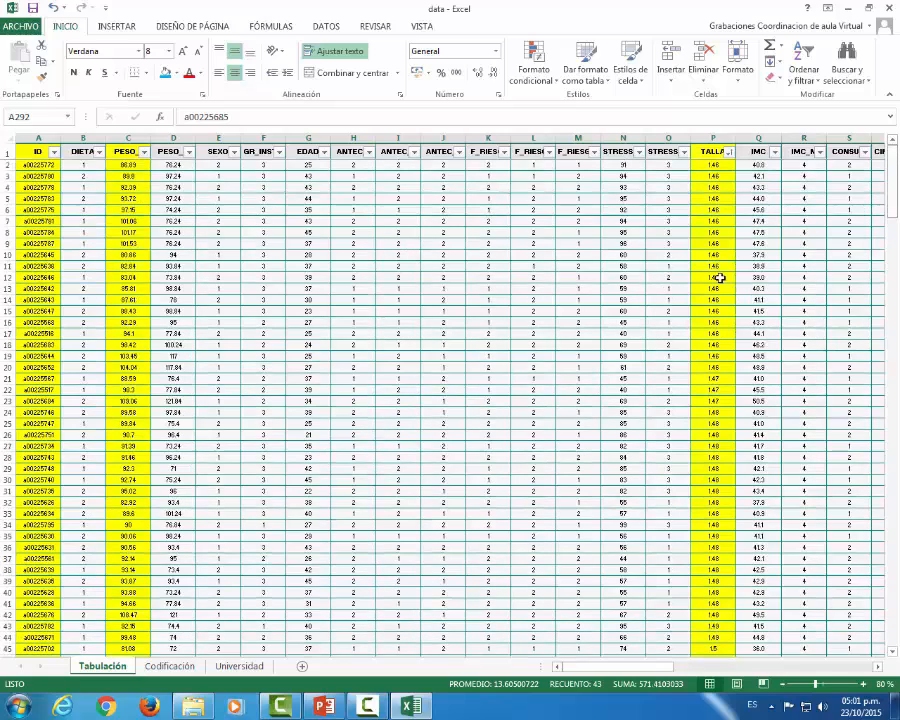
Locate the last record with a TALLA of 1.6 and select its IMC cell
{"action": "scroll", "coordinate": [707, 381], "scroll_direction": "down", "scroll_amount": 14}
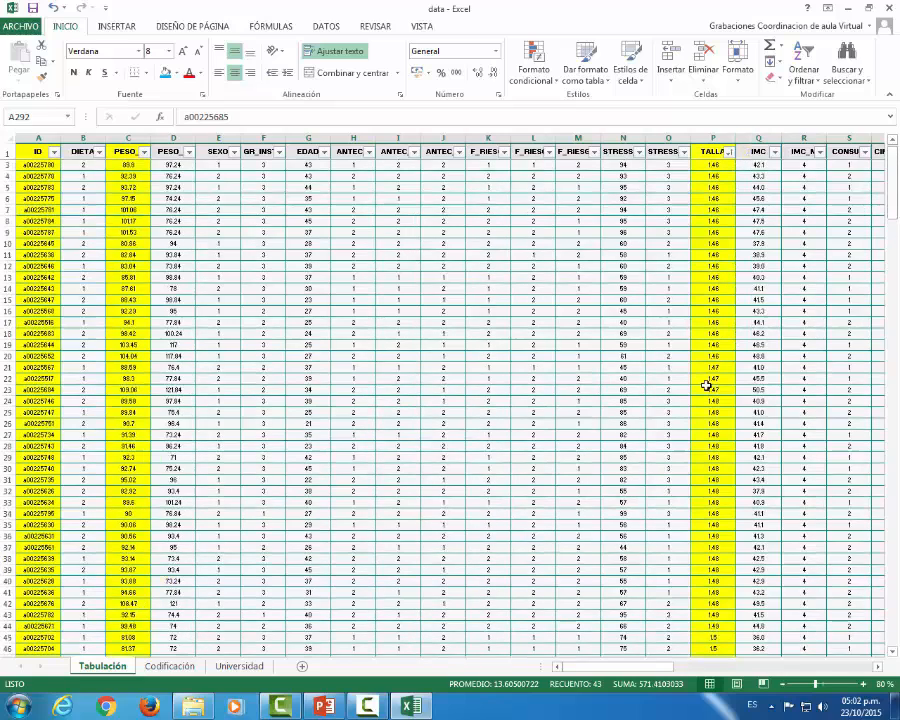
{"action": "scroll", "coordinate": [707, 385], "scroll_direction": "down", "scroll_amount": 20}
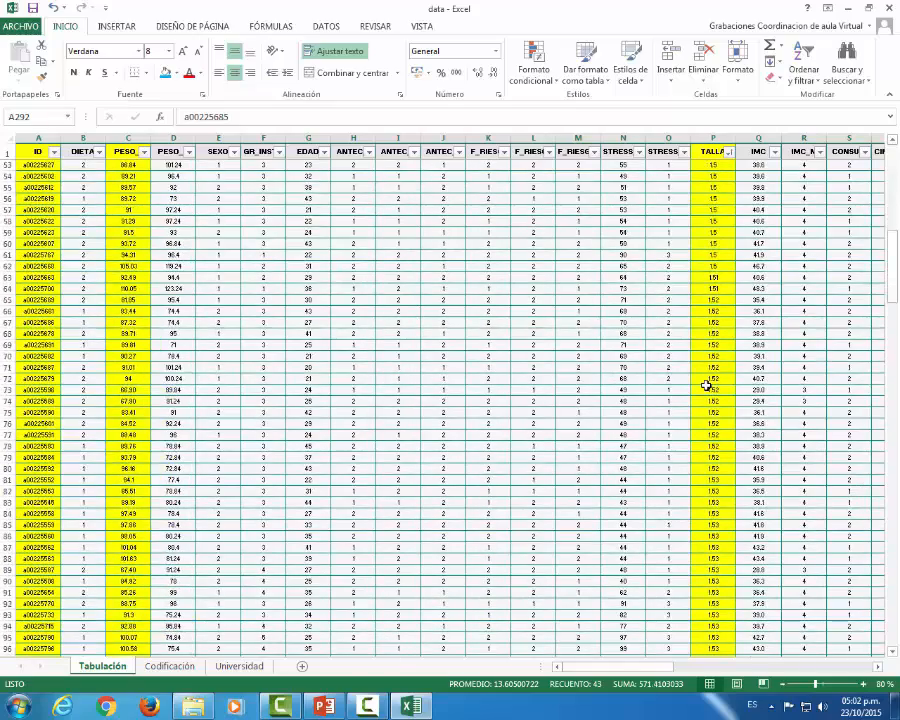
{"action": "scroll", "coordinate": [707, 385], "scroll_direction": "down", "scroll_amount": 14}
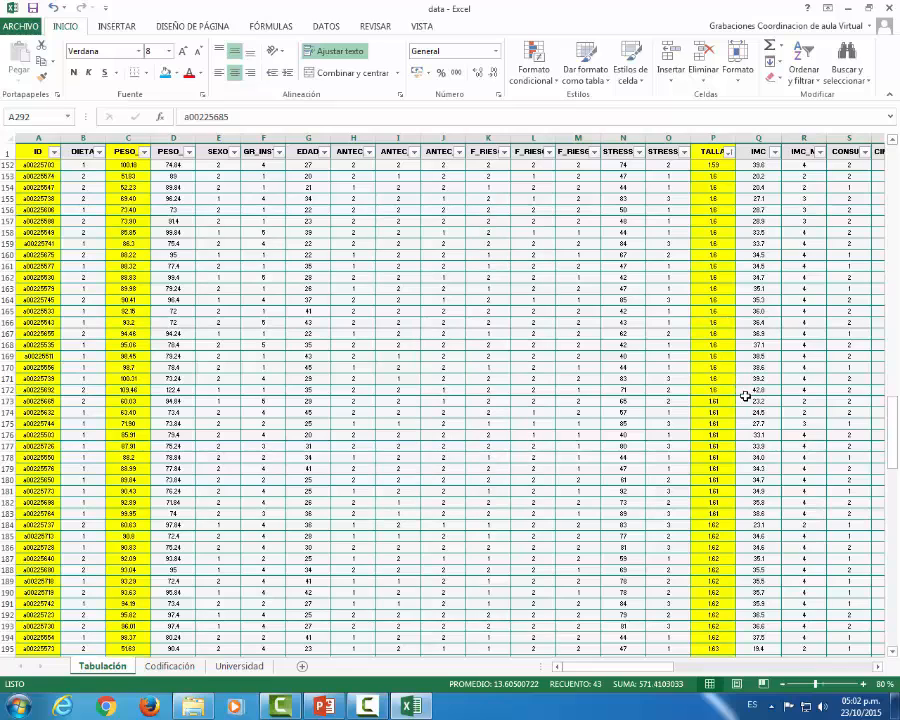
{"action": "left_click", "coordinate": [748, 390]}
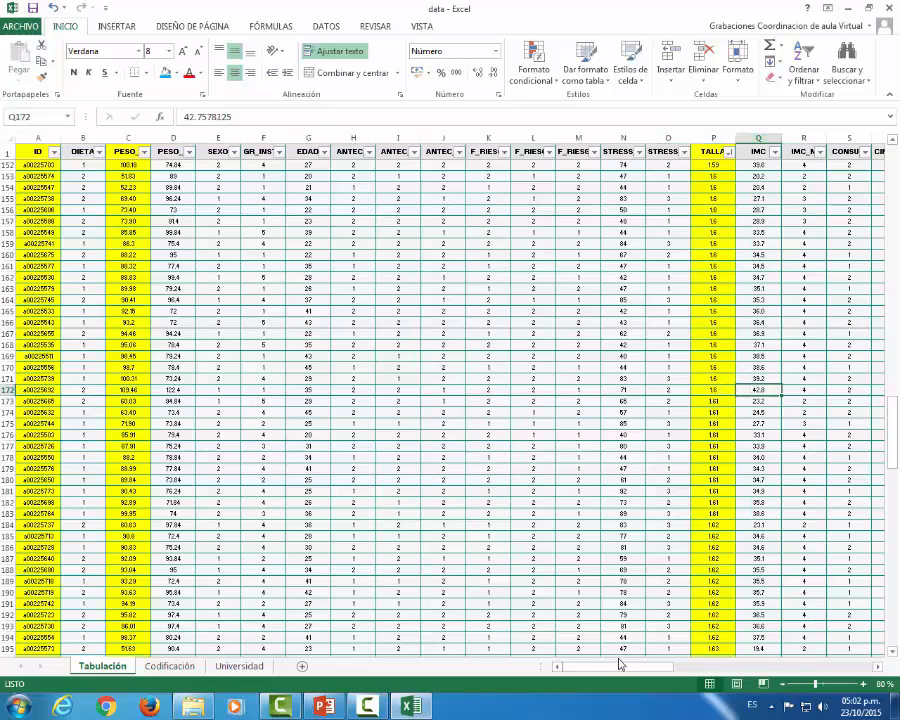
Insert an empty column between TALLA and IMC
{"action": "left_click_drag", "start_coordinate": [620, 663], "coordinate": [660, 662]}
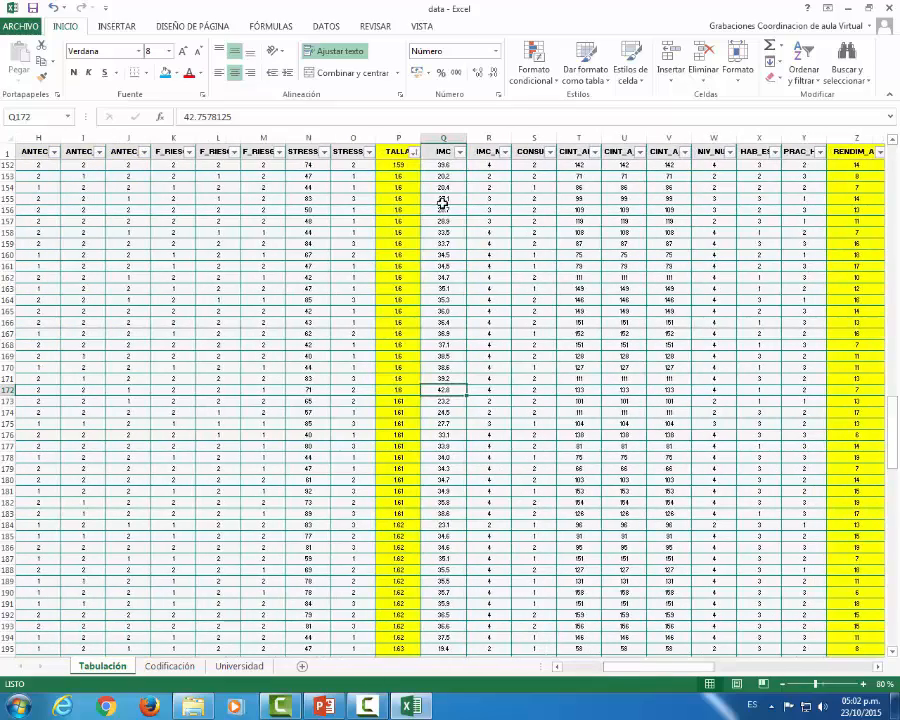
{"action": "right_click", "coordinate": [438, 135]}
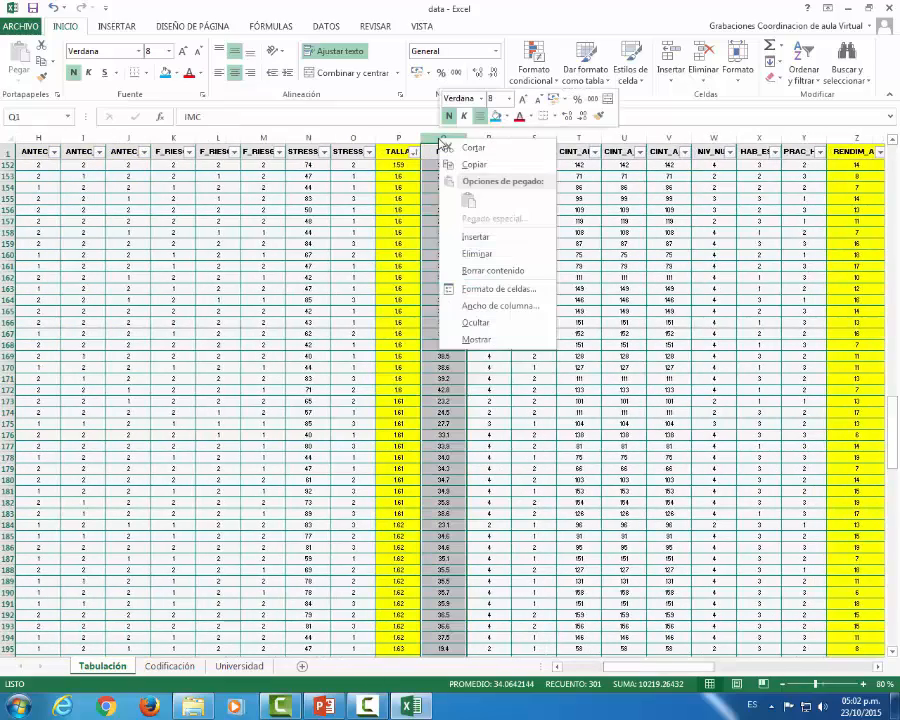
{"action": "left_click", "coordinate": [476, 236]}
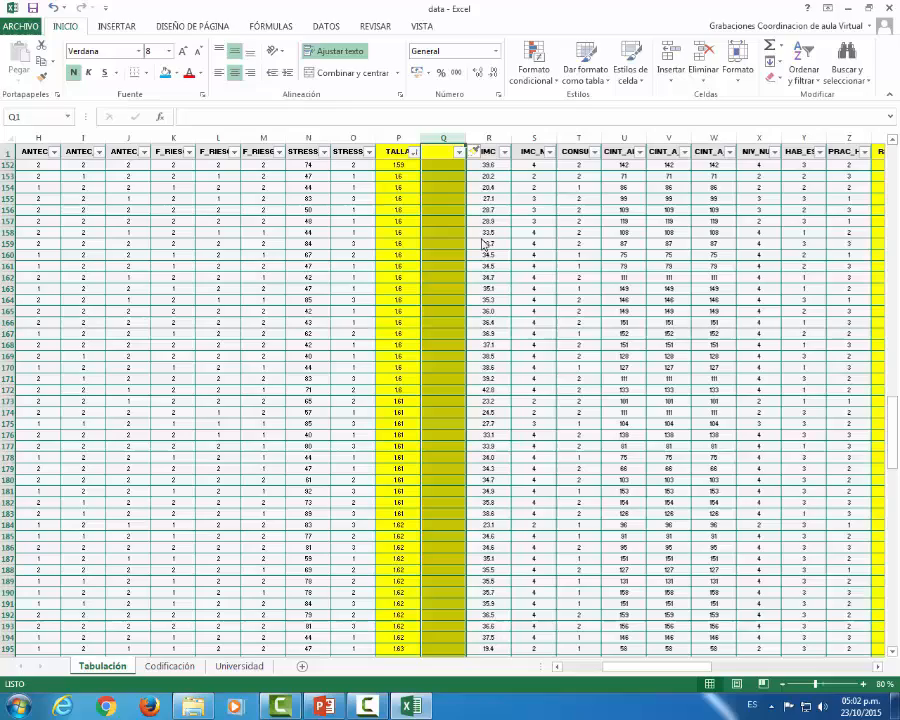
Fill the new column beside TALLA with the code 1 from row 2 to row 172, covering heights up to 1.6
{"action": "left_click", "coordinate": [434, 164]}
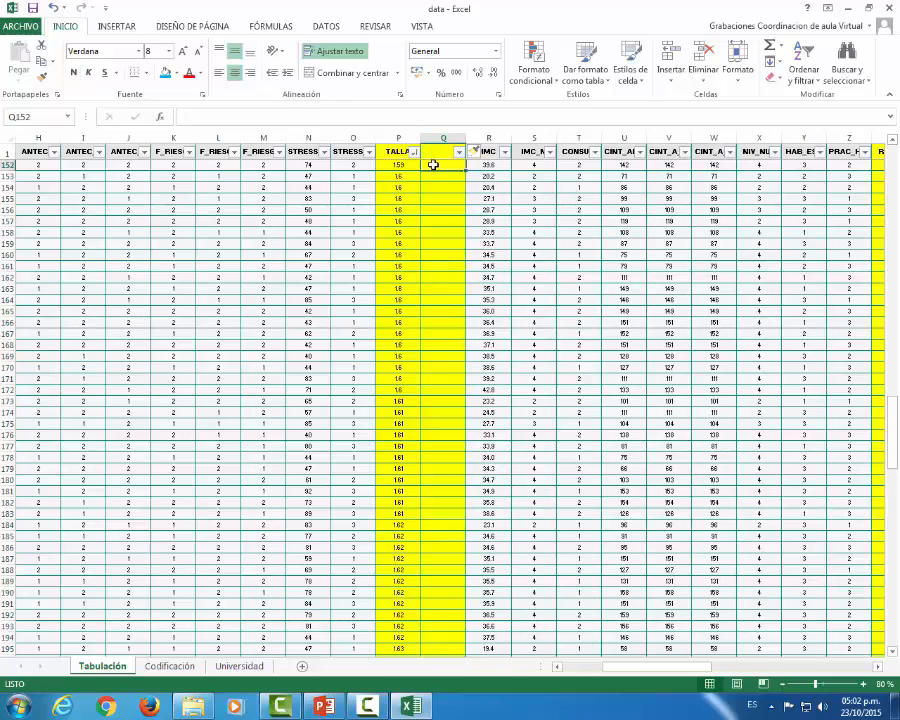
{"action": "scroll", "coordinate": [433, 164], "scroll_direction": "up", "scroll_amount": 20}
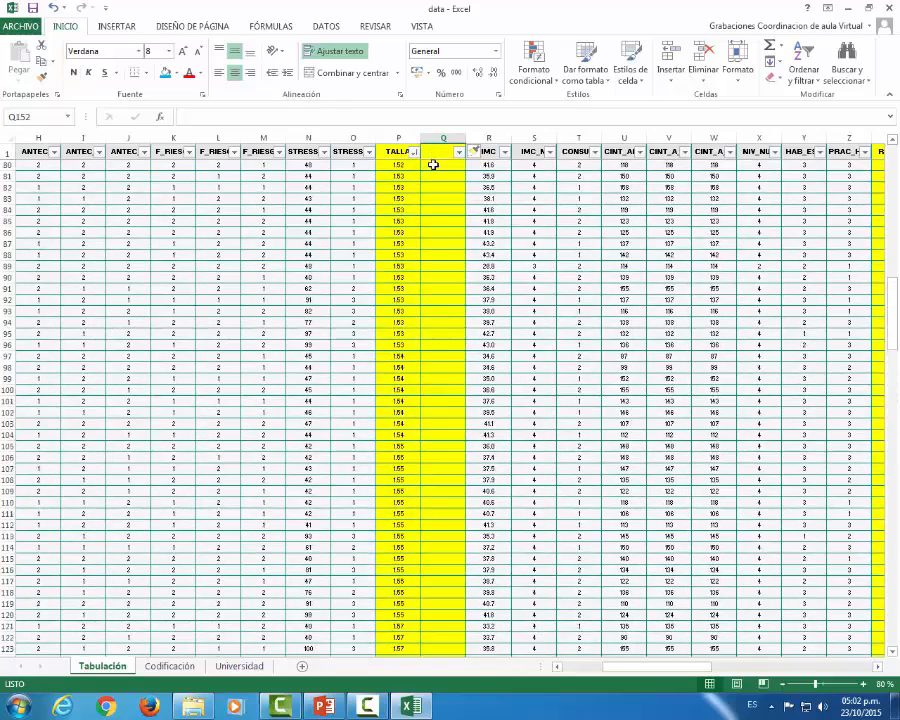
{"action": "scroll", "coordinate": [433, 164], "scroll_direction": "up", "scroll_amount": 13}
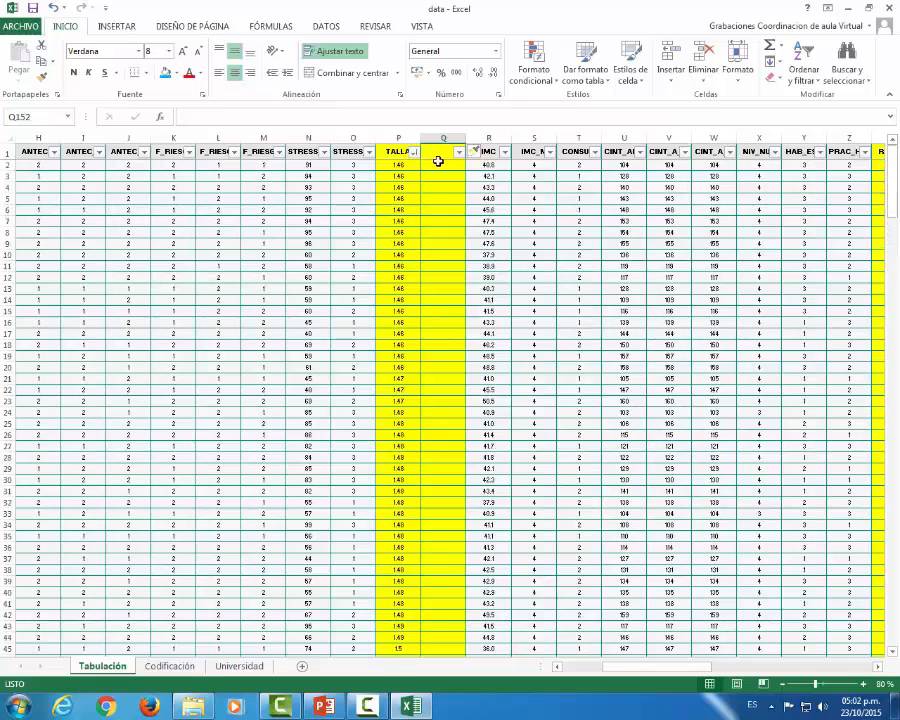
{"action": "left_click", "coordinate": [439, 162]}
{"action": "type", "text": "1"}
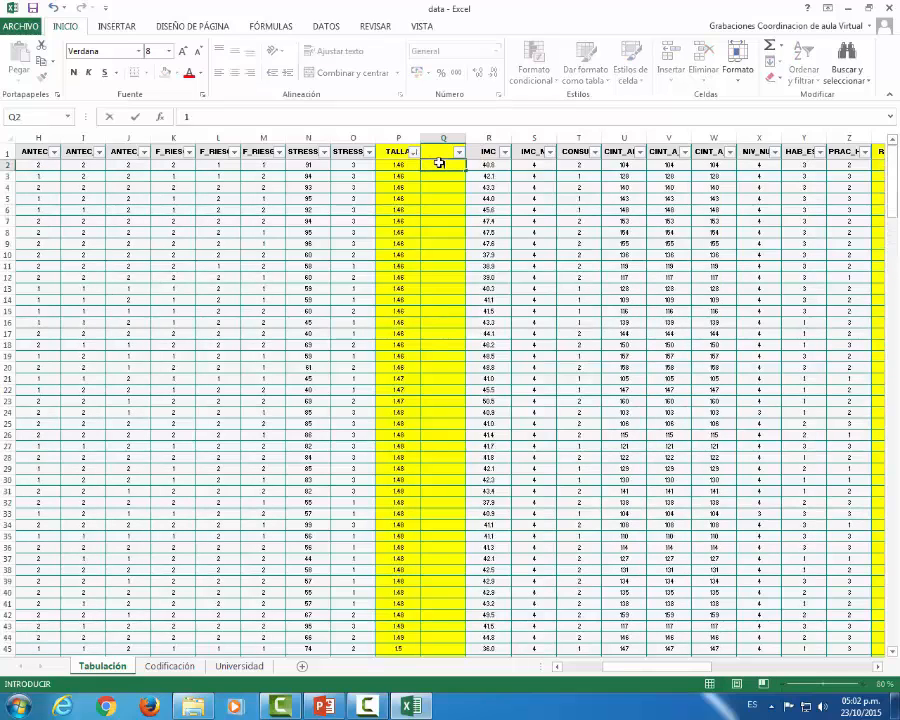
{"action": "key", "text": "Return"}
{"action": "type", "text": "1"}
{"action": "key", "text": "Return"}
{"action": "type", "text": "1"}
{"action": "key", "text": "Return"}
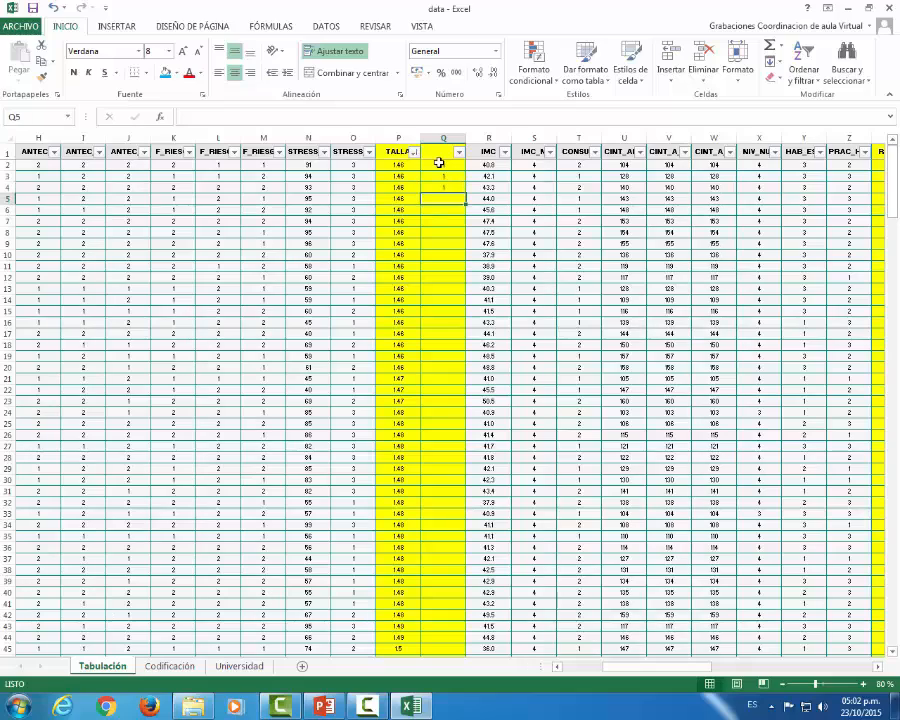
{"action": "mouse_move", "coordinate": [439, 162]}
{"action": "left_mouse_down"}
{"action": "mouse_move", "coordinate": [459, 693]}
{"action": "mouse_move", "coordinate": [443, 584]}
{"action": "left_mouse_up"}
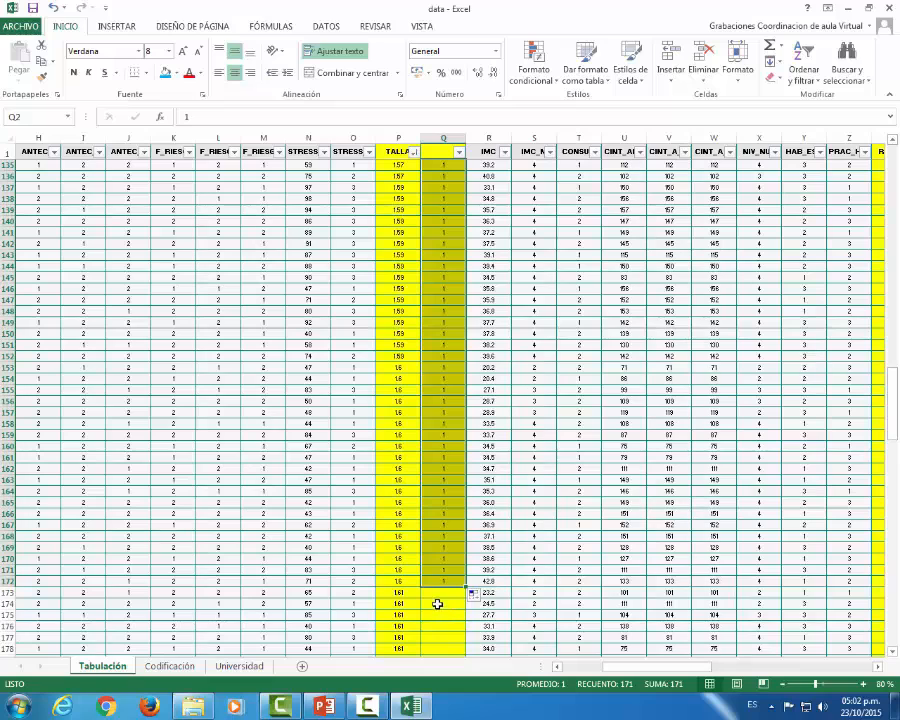
Fill the new column with the code 2 from row 173 to the last record, covering heights from 1.61 upward
{"action": "left_click", "coordinate": [437, 593]}
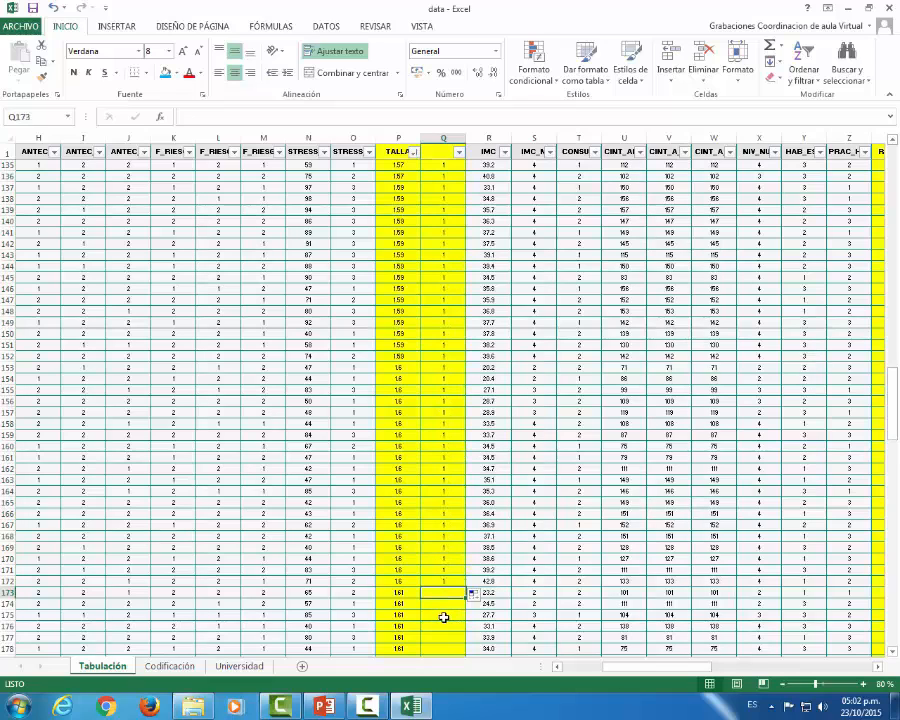
{"action": "type", "text": "2"}
{"action": "key", "text": "Down"}
{"action": "type", "text": "2"}
{"action": "key", "text": "Down"}
{"action": "type", "text": "2"}
{"action": "key", "text": "Down"}
{"action": "type", "text": "2"}
{"action": "key", "text": "Up"}
{"action": "key", "text": "Up"}
{"action": "key", "text": "Up"}
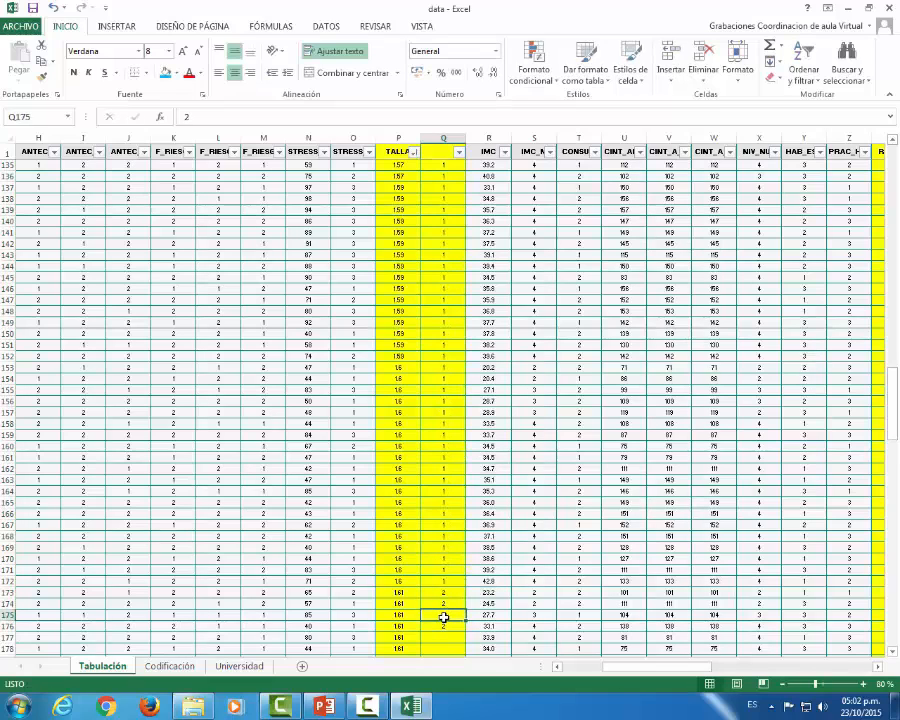
{"action": "key", "text": "shift+Down"}
{"action": "key", "text": "shift+Down"}
{"action": "key", "text": "shift+Down"}
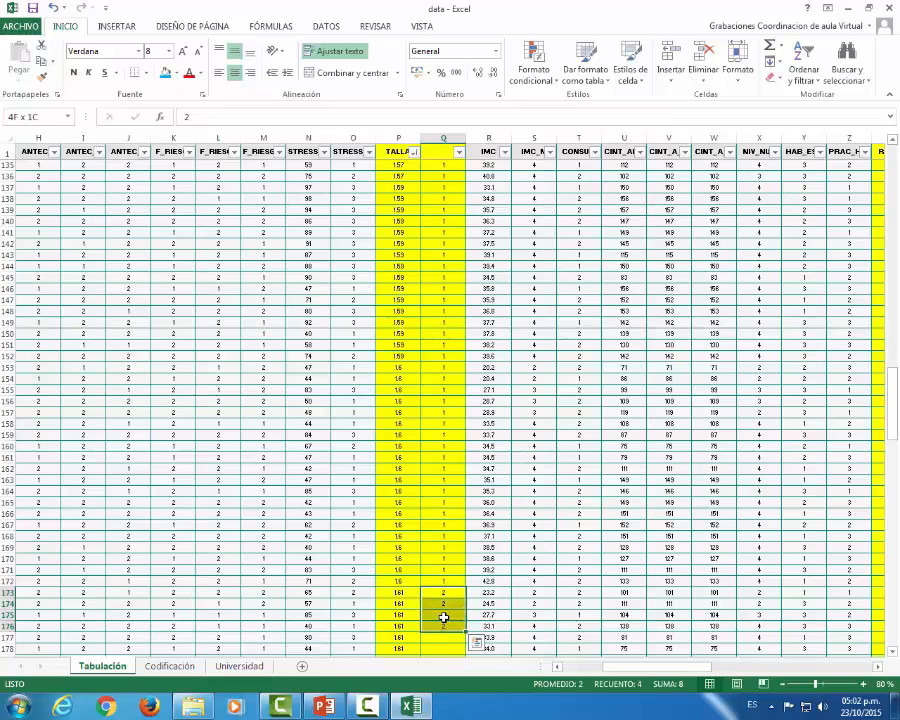
{"action": "double_click", "coordinate": [465, 633]}
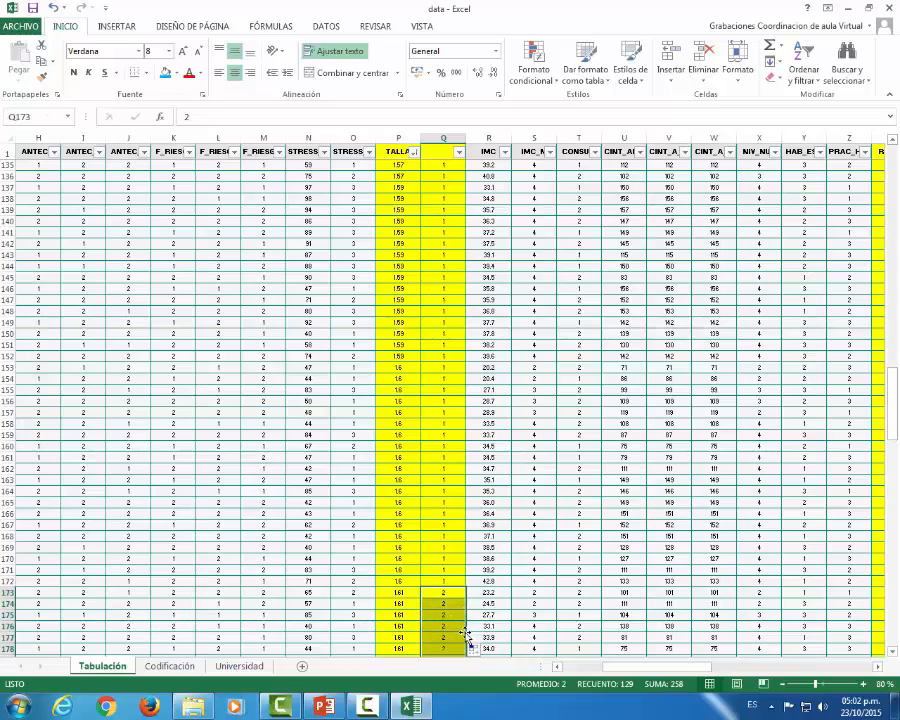
Review the codes in the new column against TALLA, check the change at row 173, and select the column's empty header cell
{"action": "left_click_drag", "start_coordinate": [897, 378], "coordinate": [897, 128]}
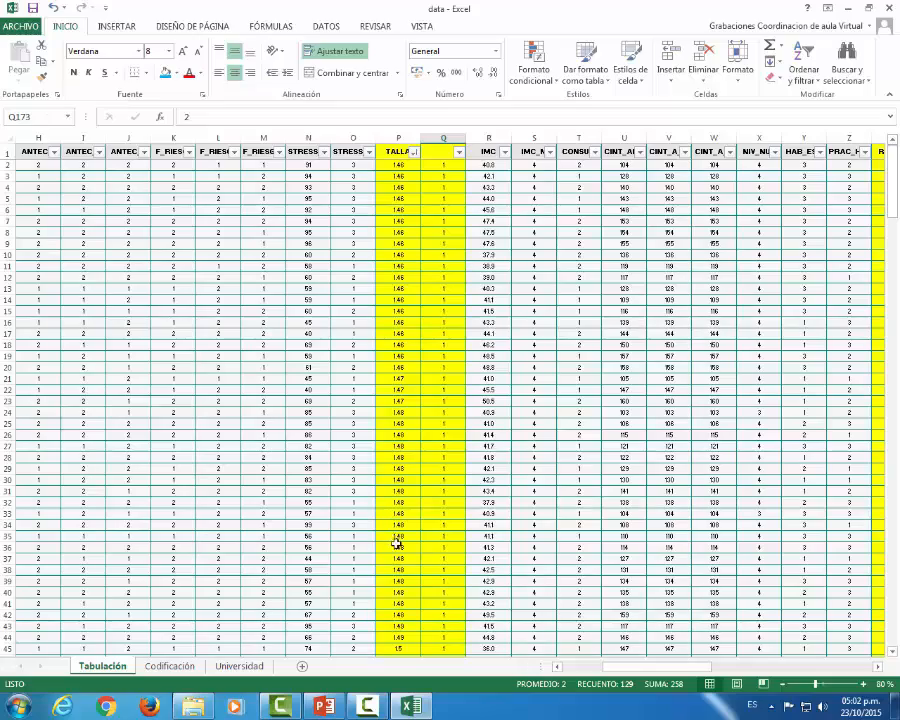
{"action": "scroll", "coordinate": [419, 526], "scroll_direction": "down", "scroll_amount": 20}
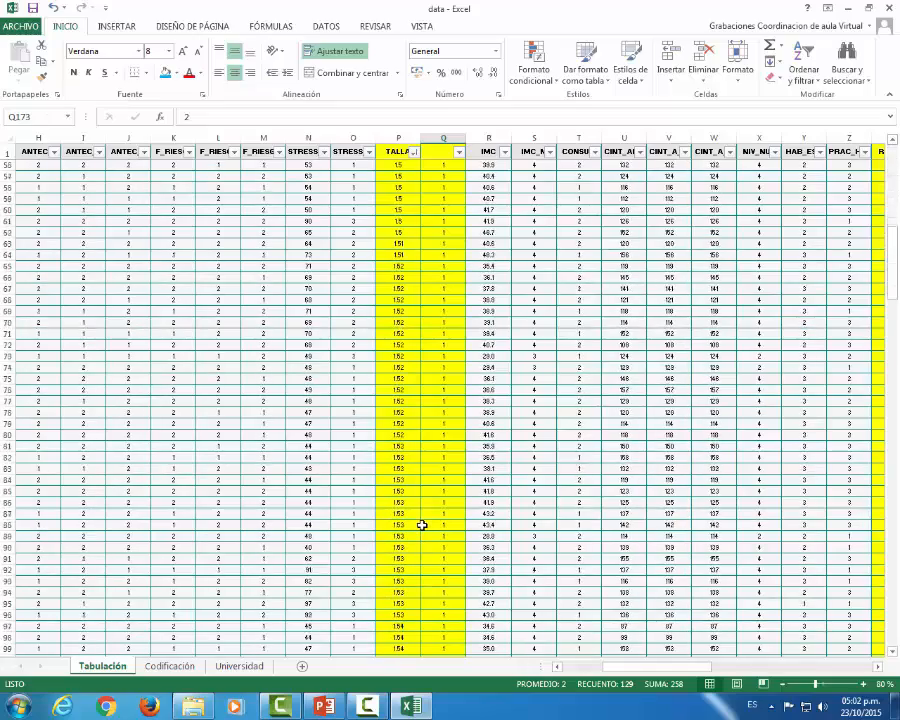
{"action": "scroll", "coordinate": [422, 525], "scroll_direction": "down", "scroll_amount": 20}
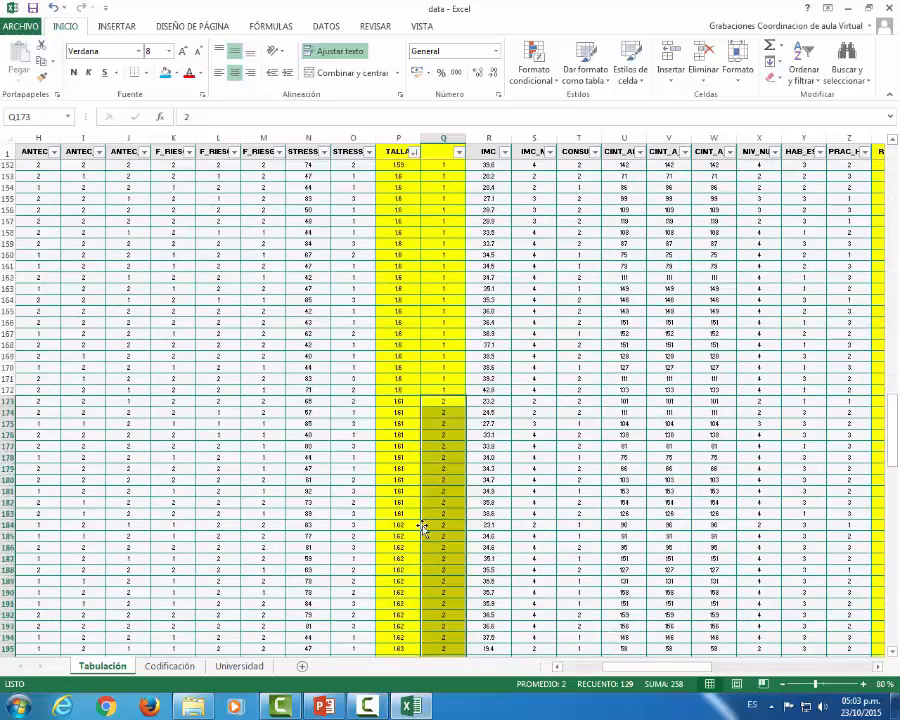
{"action": "left_click", "coordinate": [445, 443]}
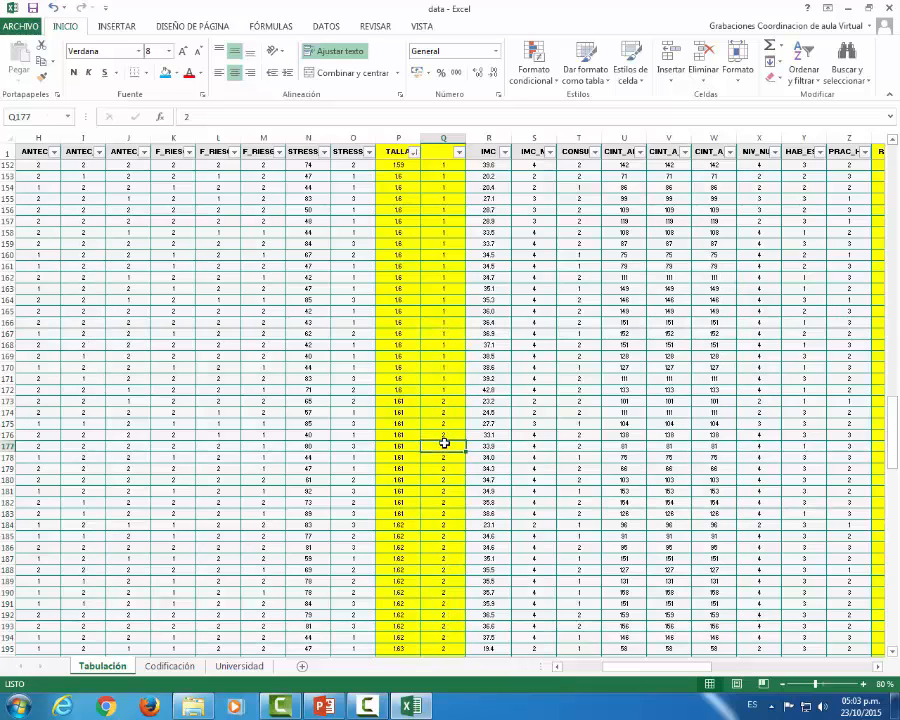
{"action": "left_click", "coordinate": [442, 400]}
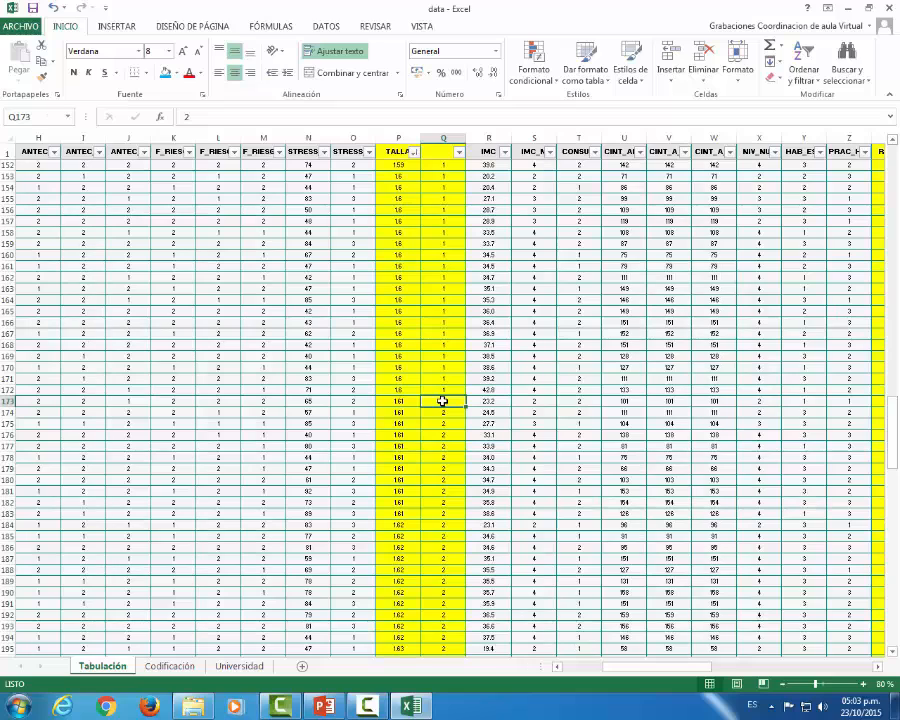
{"action": "left_click", "coordinate": [435, 150]}
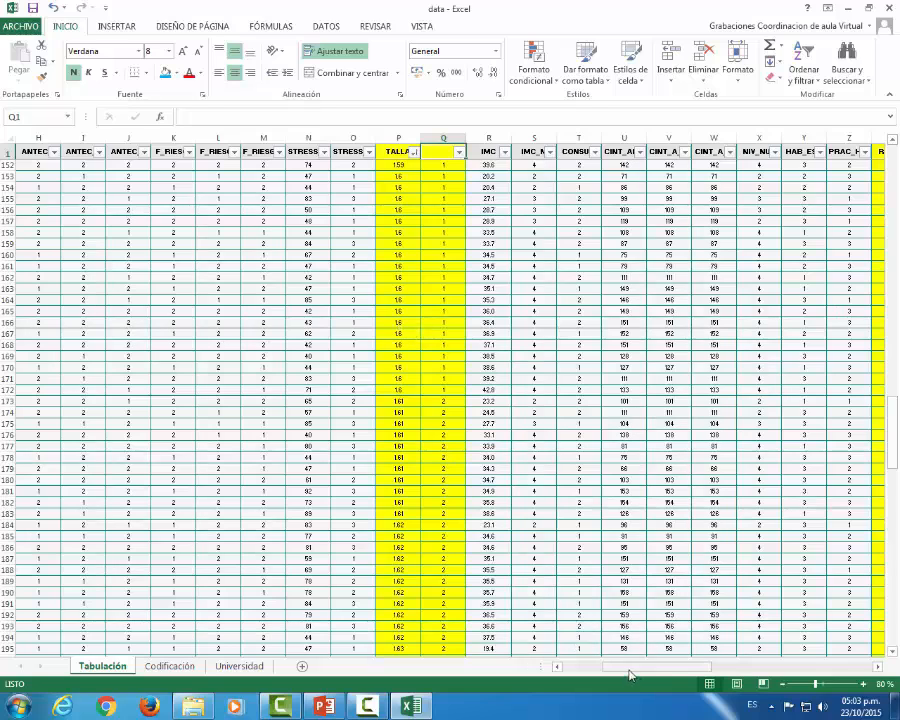
Sort the table by ANTEC_1 from smallest to largest
{"action": "left_click_drag", "start_coordinate": [628, 668], "coordinate": [556, 668]}
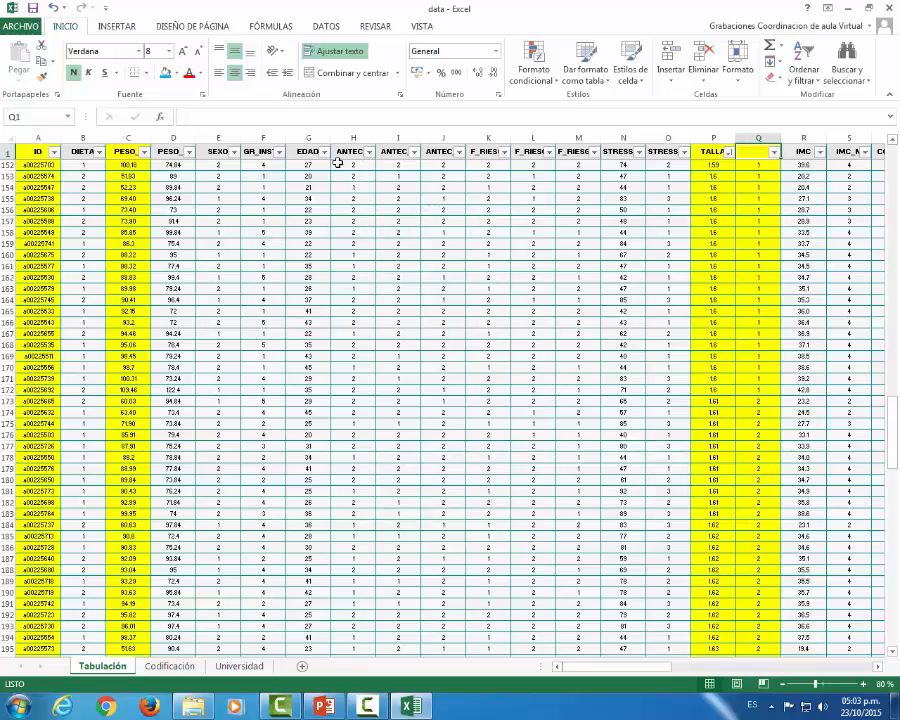
{"action": "left_click", "coordinate": [369, 152]}
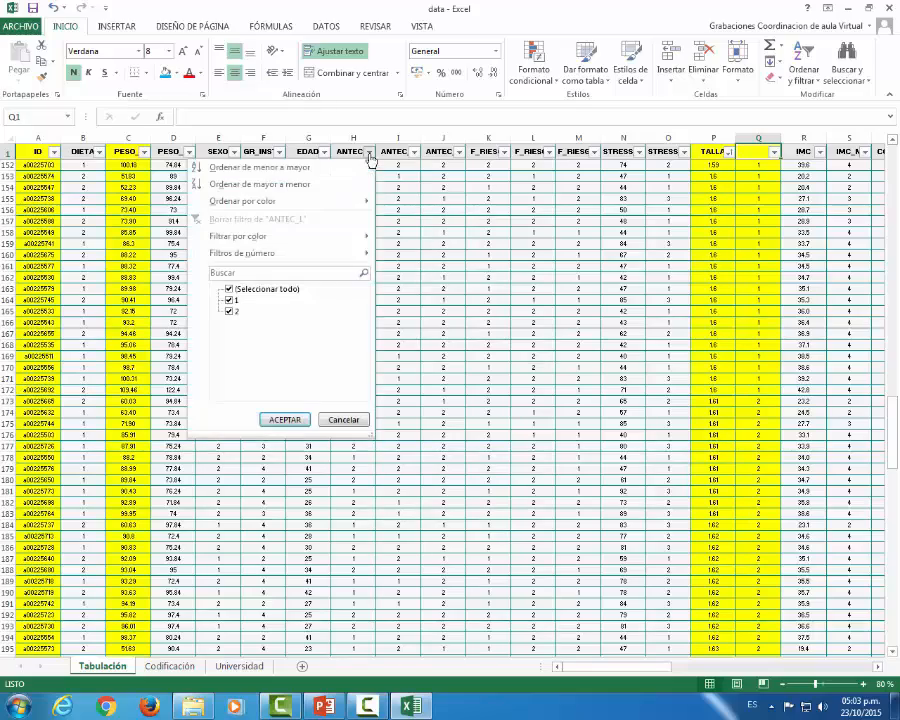
{"action": "left_click", "coordinate": [340, 170]}
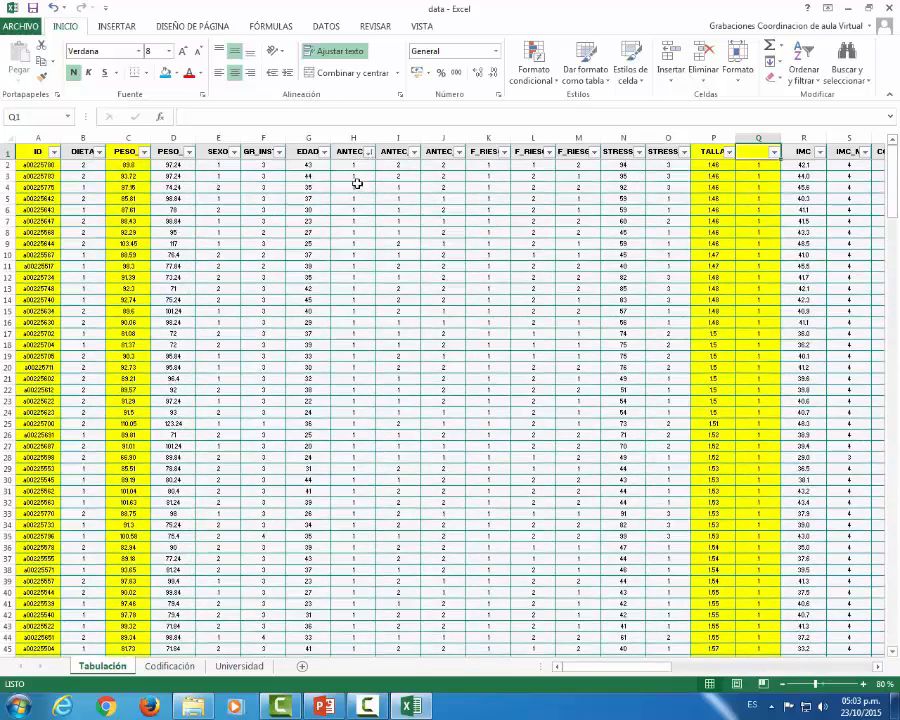
Check the distinct codes in the filter lists of ANTEC_1, the third ANTEC column and GR_INSTR, leaving the data unfiltered
{"action": "left_click", "coordinate": [369, 154]}
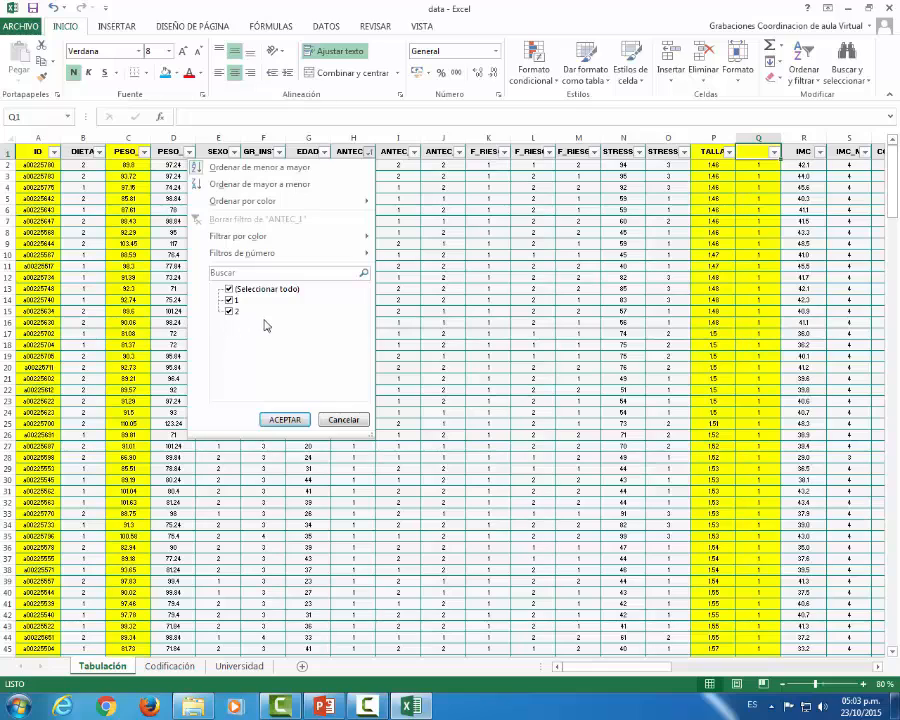
{"action": "left_click", "coordinate": [343, 420]}
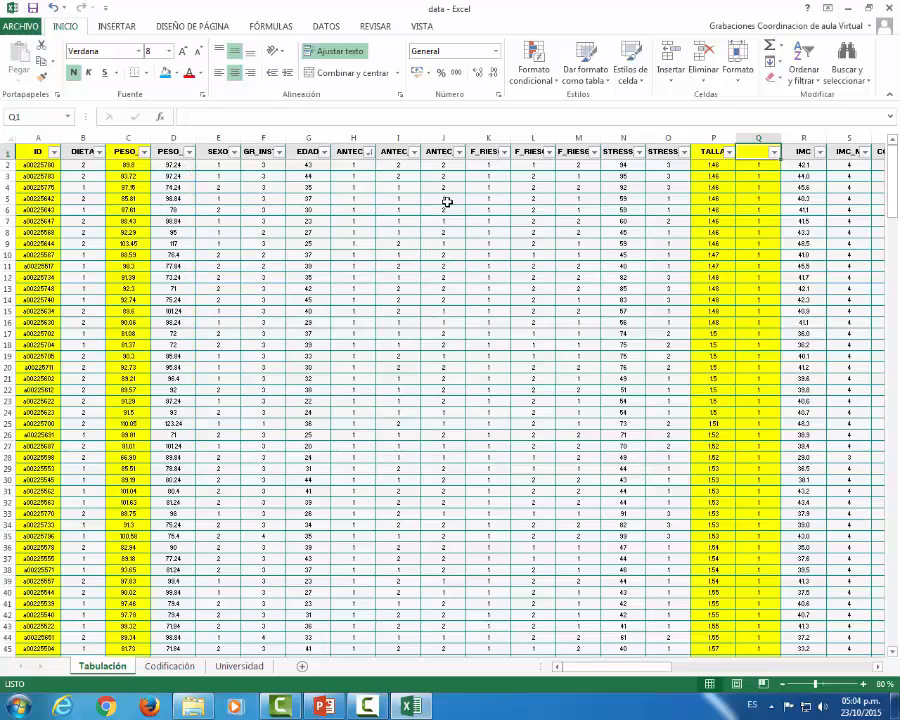
{"action": "left_click", "coordinate": [461, 153]}
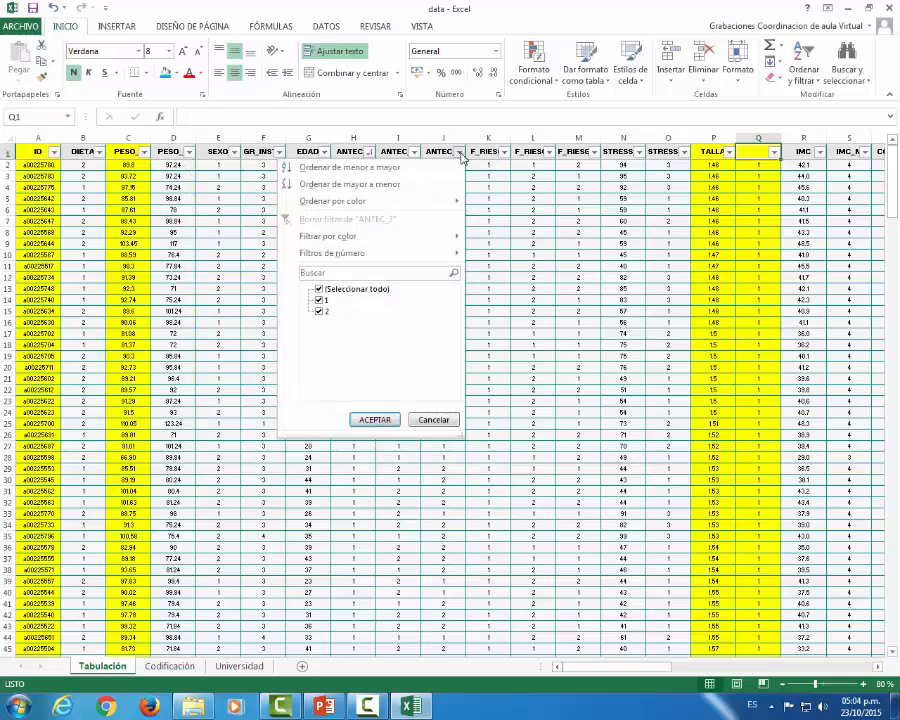
{"action": "left_click", "coordinate": [505, 156]}
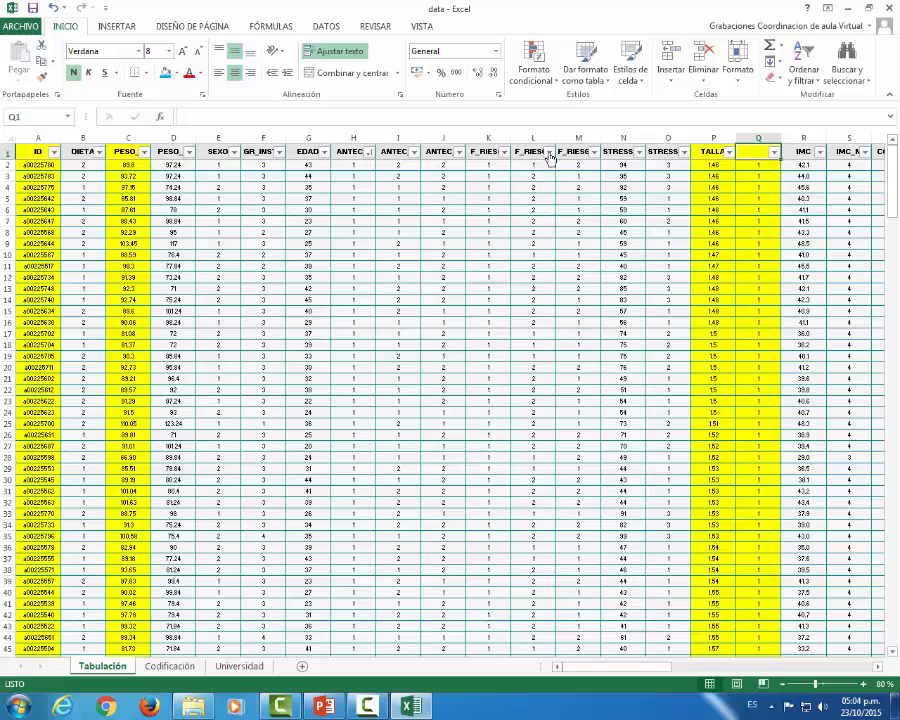
{"action": "left_click", "coordinate": [280, 153]}
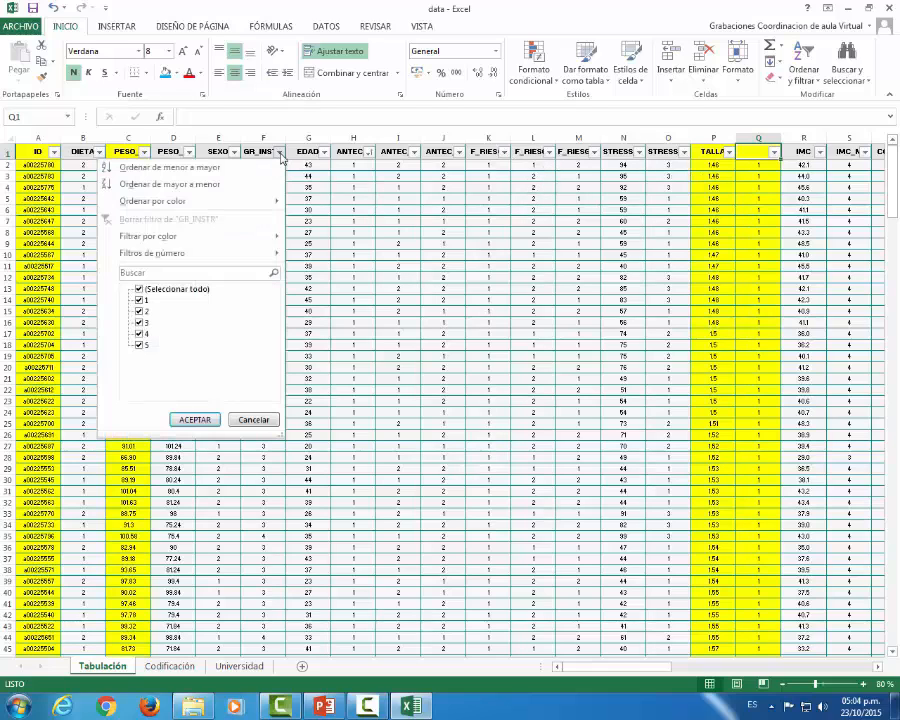
{"action": "left_click", "coordinate": [137, 345]}
{"action": "left_click", "coordinate": [296, 214]}
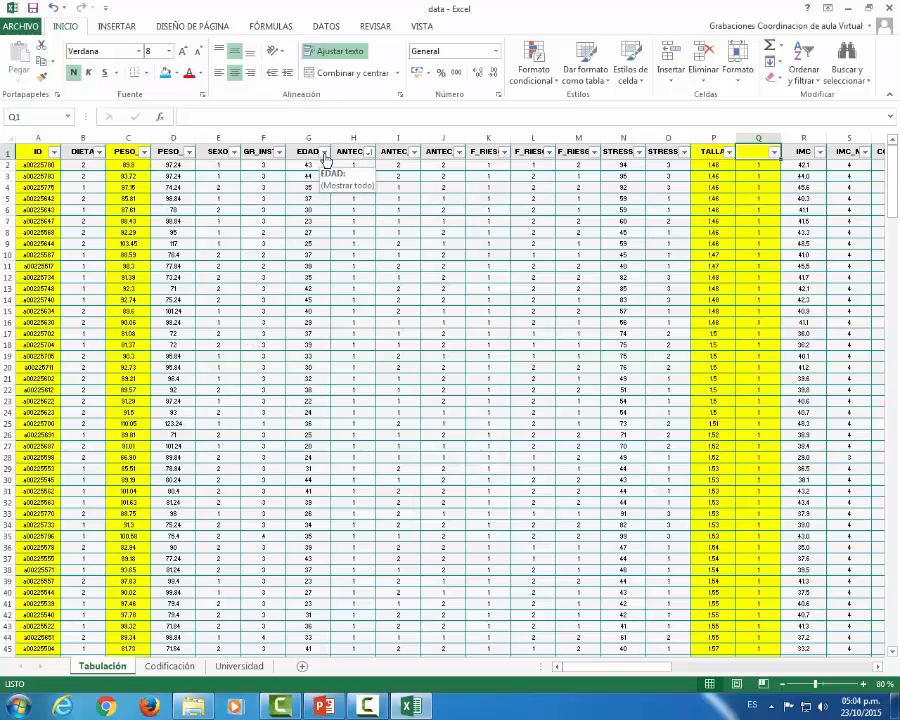
Sort the table by EDAD from smallest to largest and review the reordered records
{"action": "left_click", "coordinate": [324, 157]}
{"action": "left_click", "coordinate": [205, 113]}
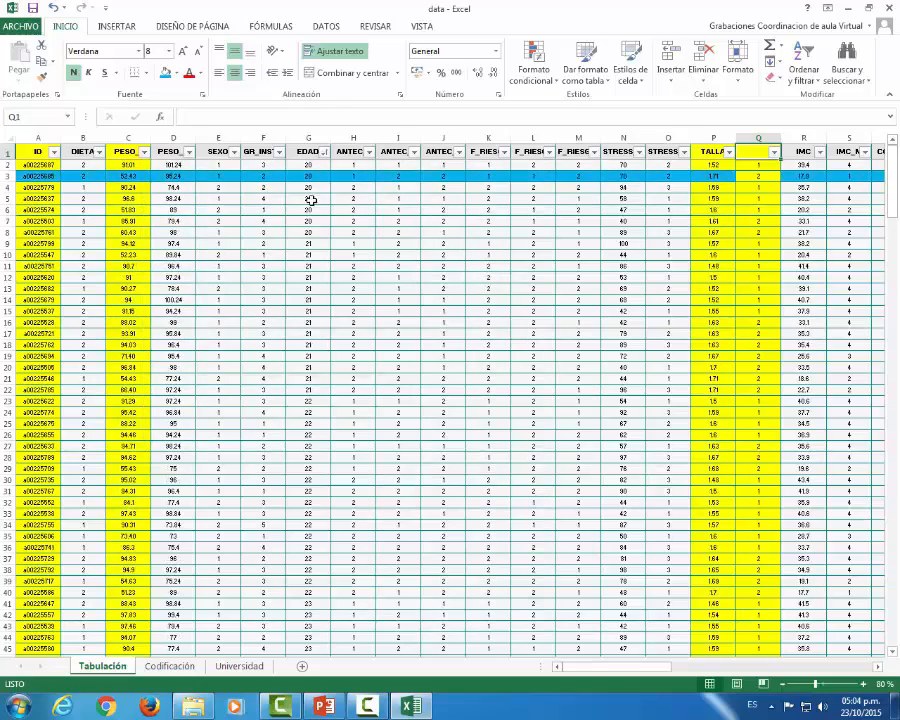
{"action": "scroll", "coordinate": [332, 233], "scroll_direction": "down", "scroll_amount": 12}
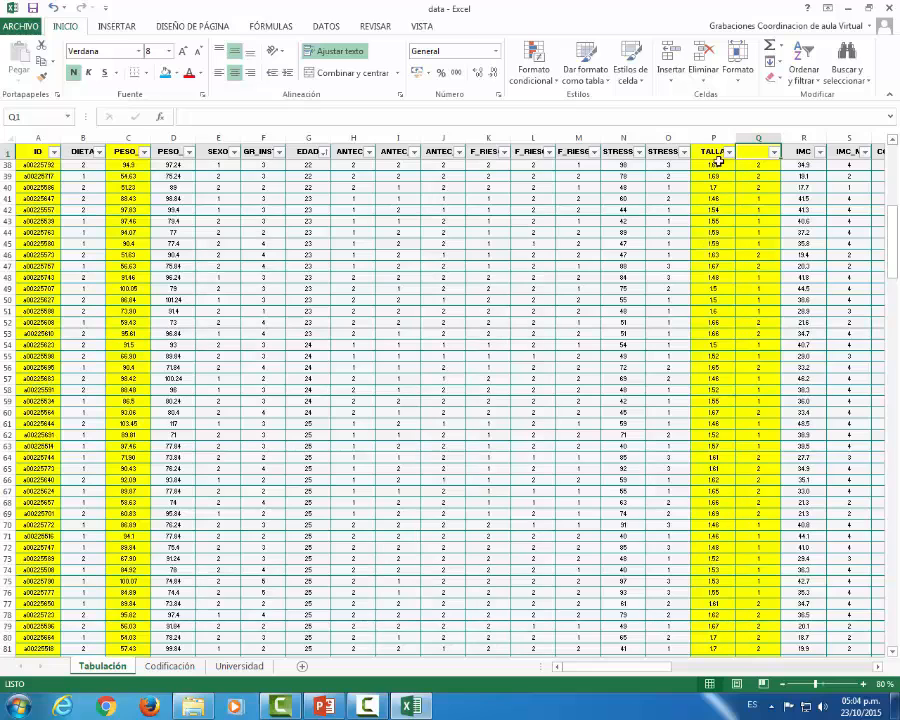
Examine TALLA with its code column and the ANTEC_2 codes, and consult the Codificación sheet
{"action": "left_click_drag", "start_coordinate": [707, 136], "coordinate": [753, 138]}
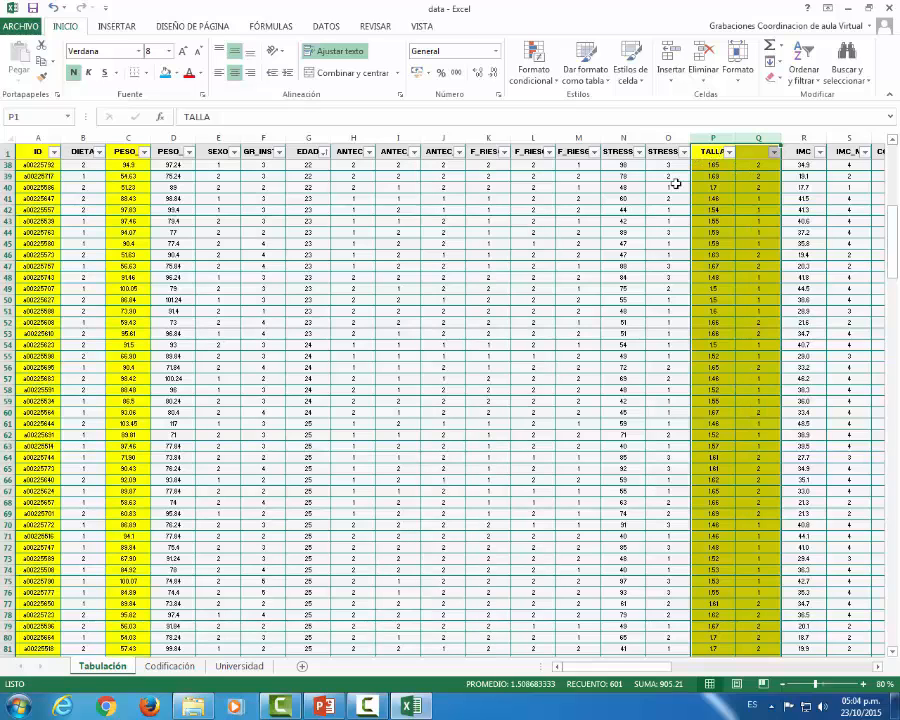
{"action": "left_click", "coordinate": [276, 225]}
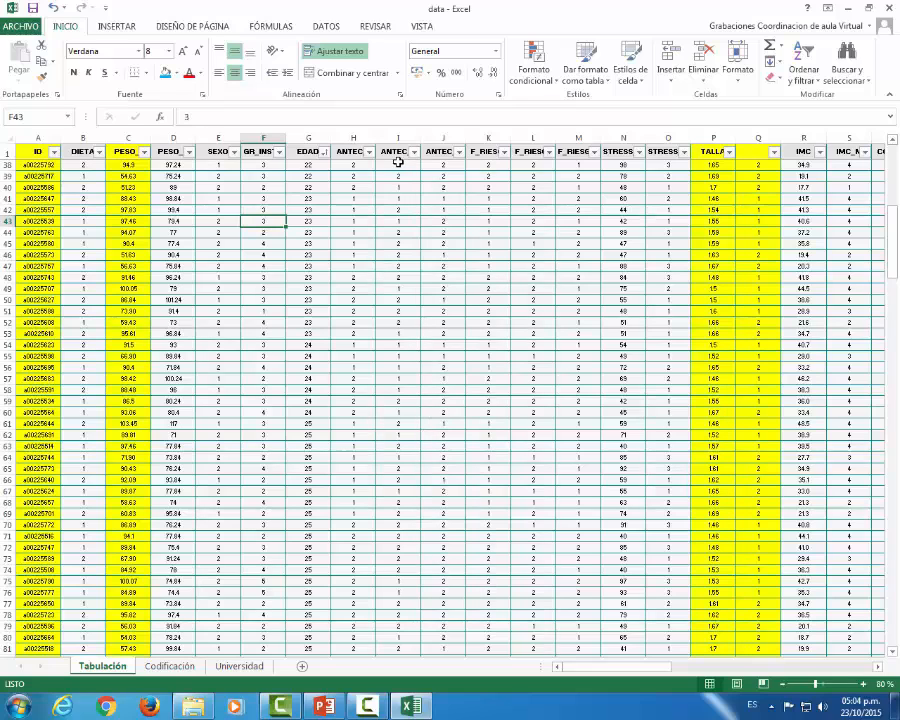
{"action": "left_click_drag", "start_coordinate": [397, 164], "coordinate": [384, 512]}
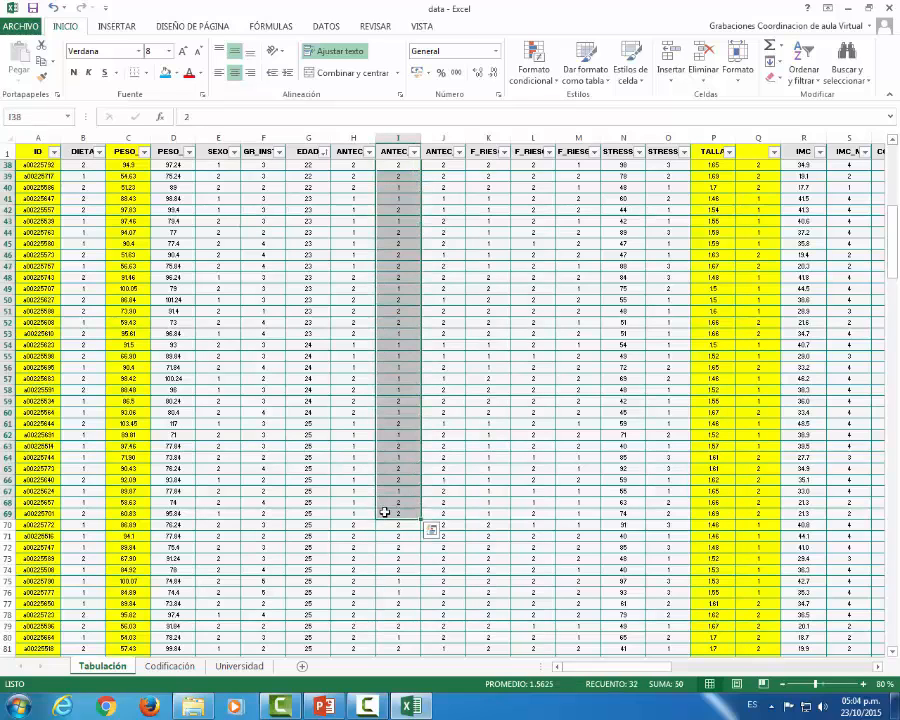
{"action": "left_click", "coordinate": [157, 667]}
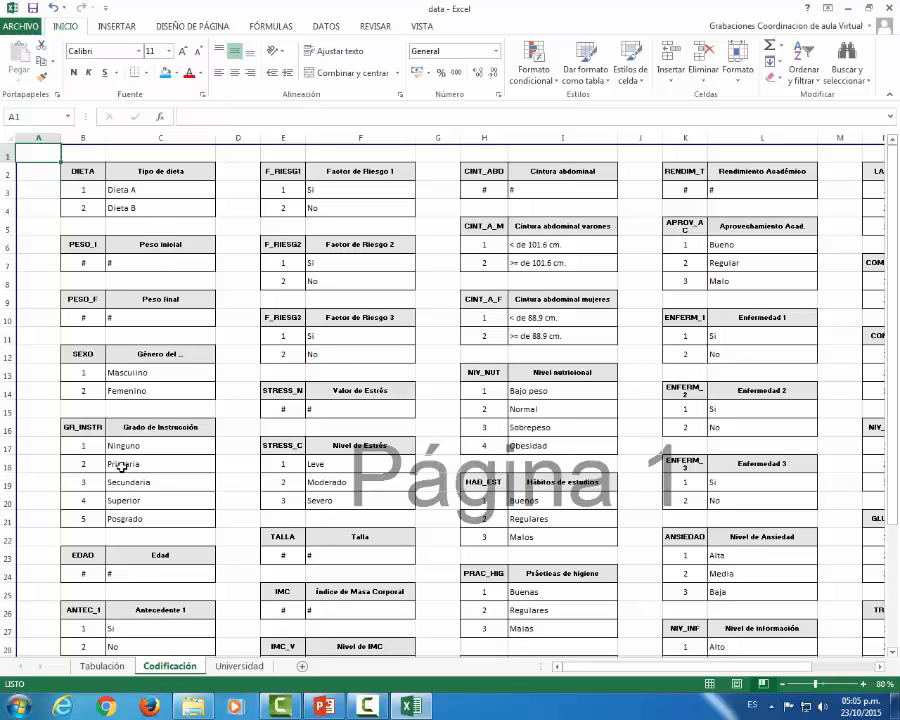
{"action": "left_click", "coordinate": [104, 669]}
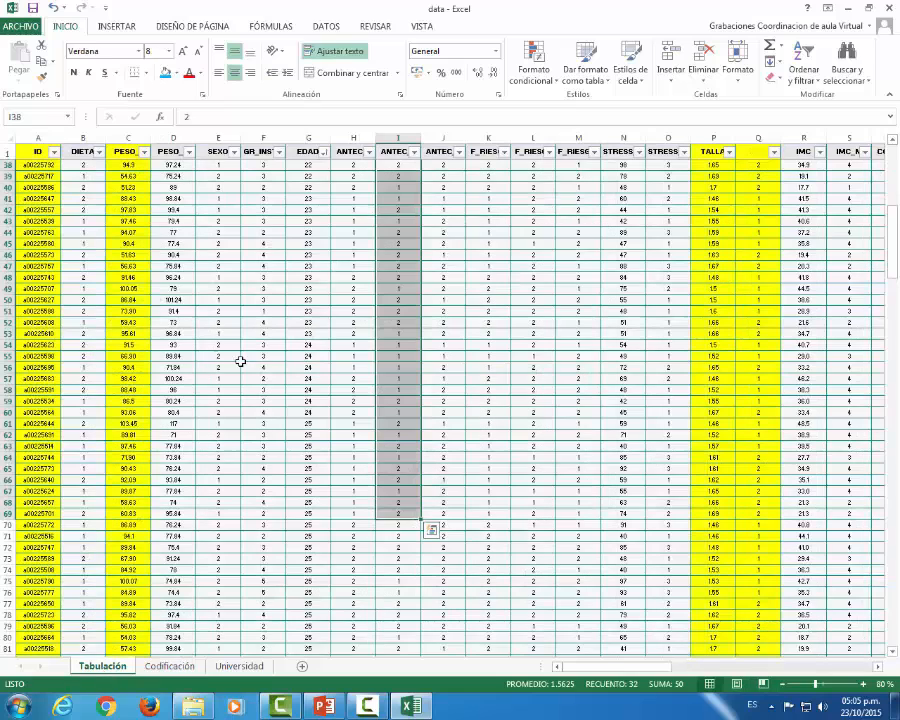
Compare the DIETA codes from row 38 to row 45 with their meanings on the Codificación sheet
{"action": "left_click", "coordinate": [85, 165]}
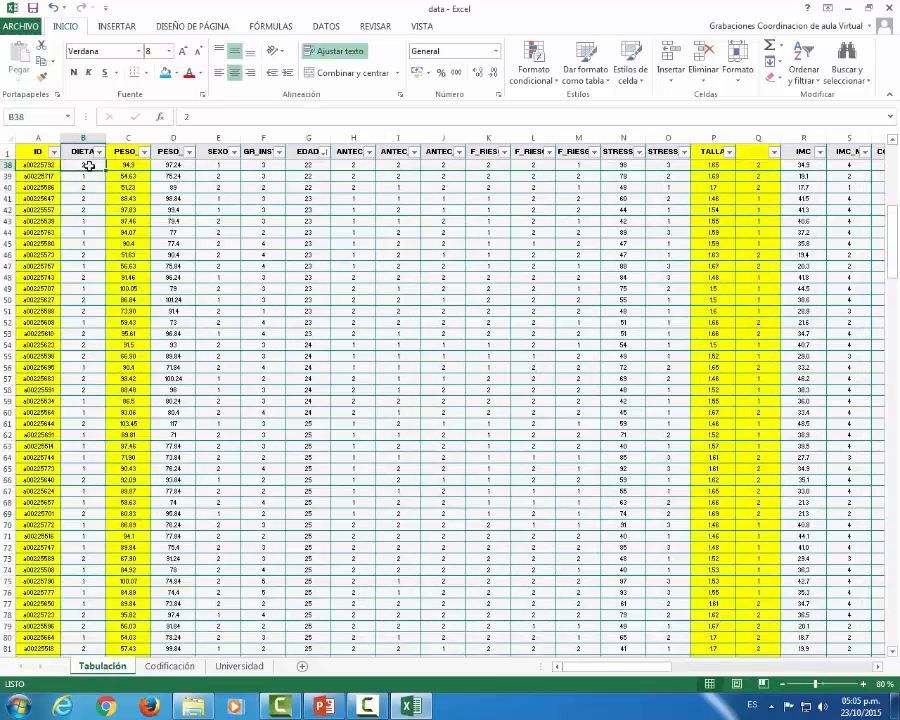
{"action": "left_click_drag", "start_coordinate": [90, 166], "coordinate": [92, 241]}
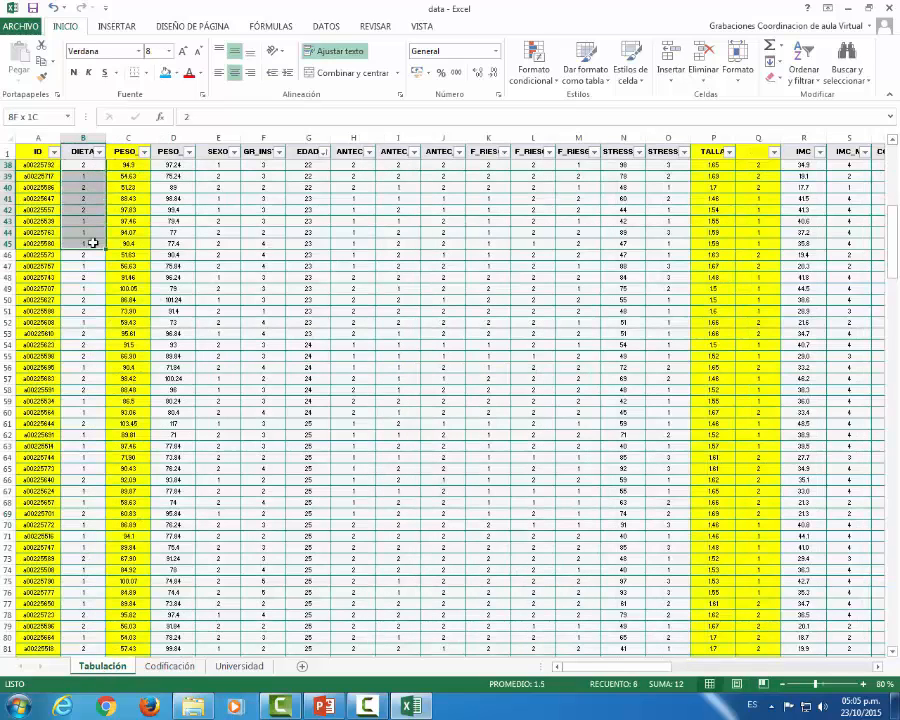
{"action": "left_click", "coordinate": [176, 667]}
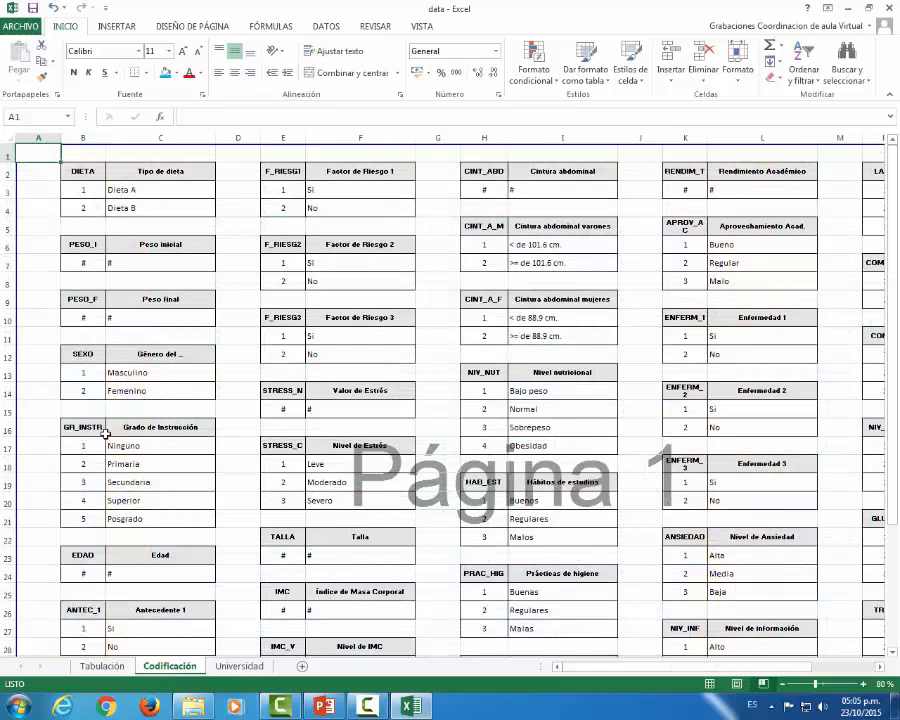
{"action": "left_click", "coordinate": [103, 666]}
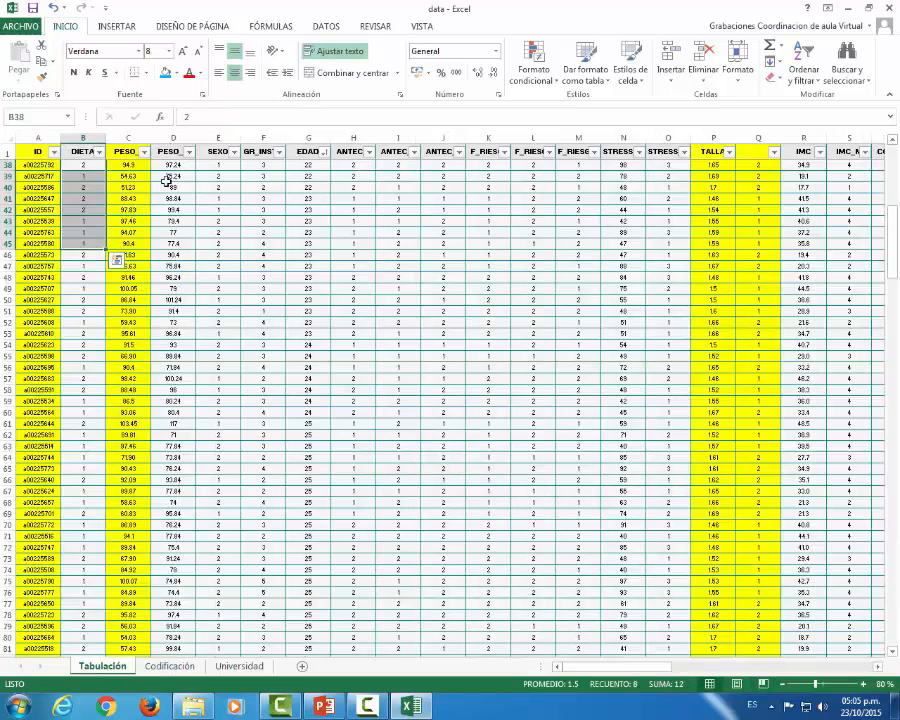
Examine individual SEXO codes on the Tabulación sheet and compare them with their meanings on the Codificación sheet
{"action": "left_click", "coordinate": [216, 151]}
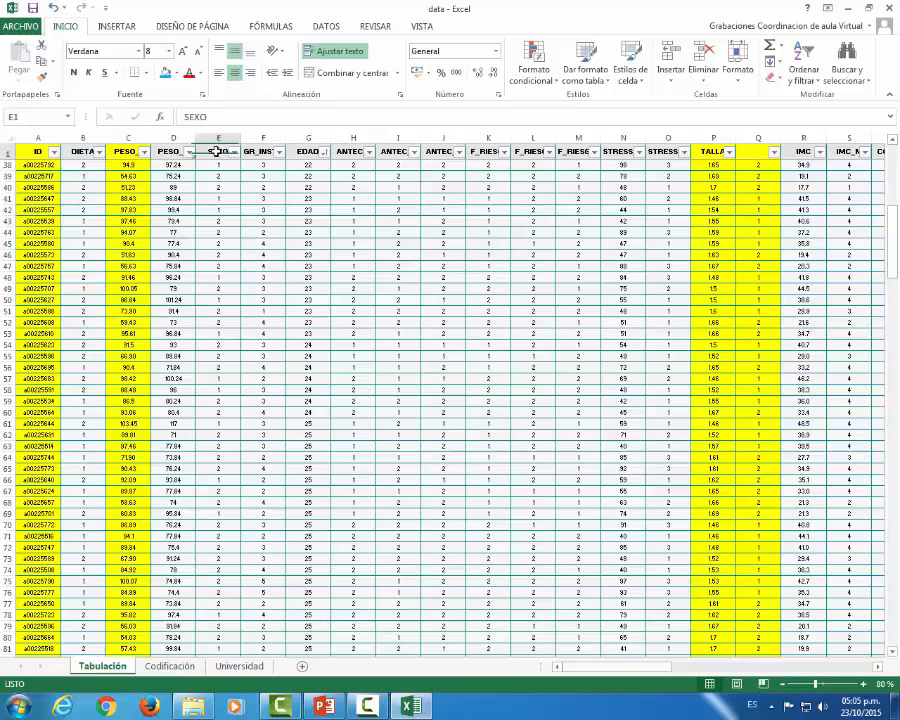
{"action": "left_click", "coordinate": [218, 164]}
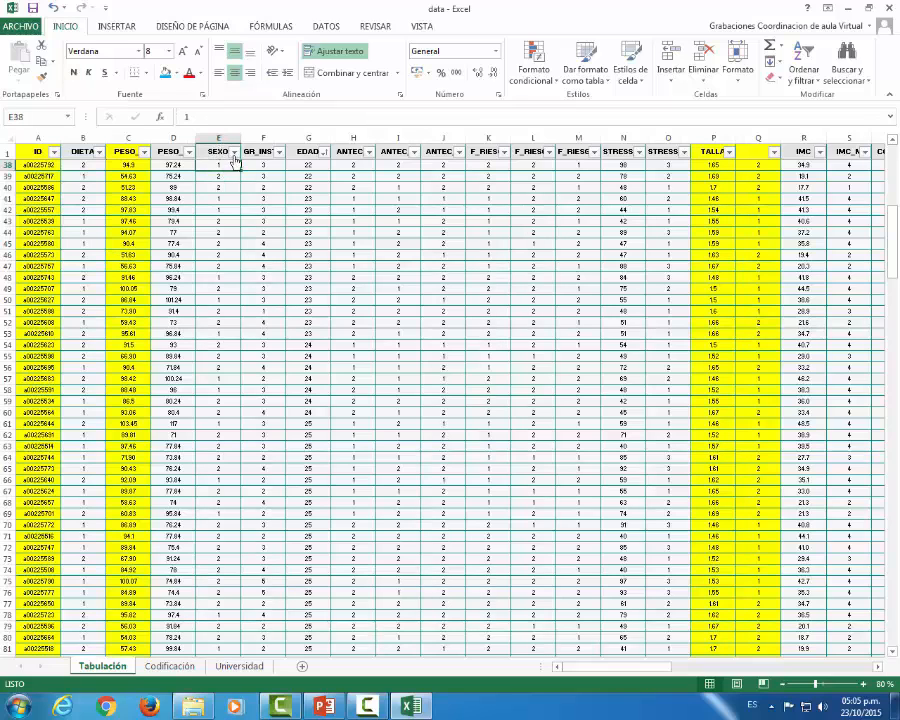
{"action": "left_click", "coordinate": [222, 176]}
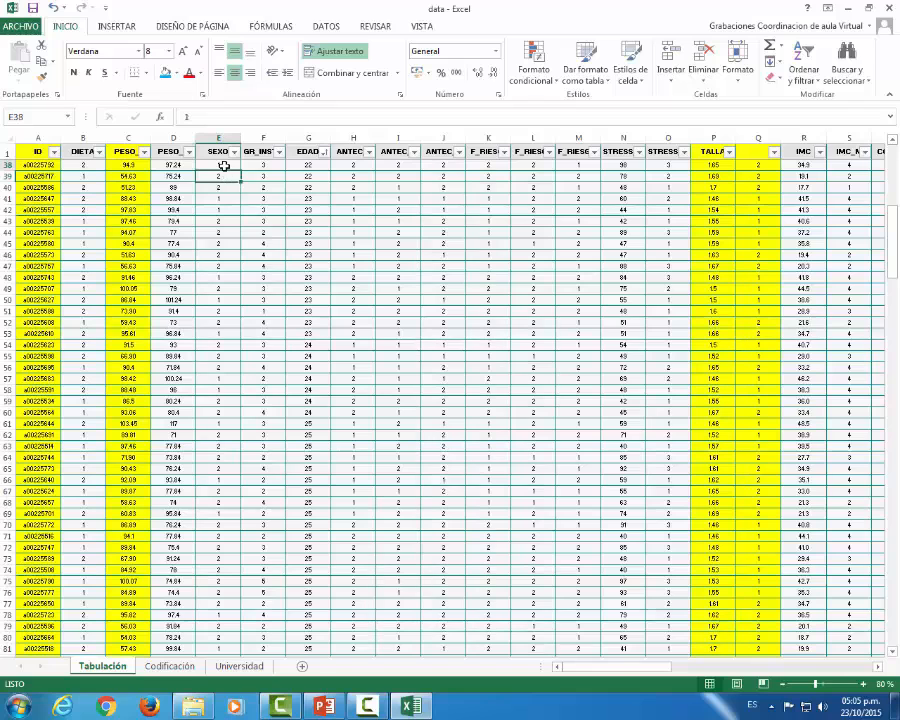
{"action": "left_click", "coordinate": [225, 197]}
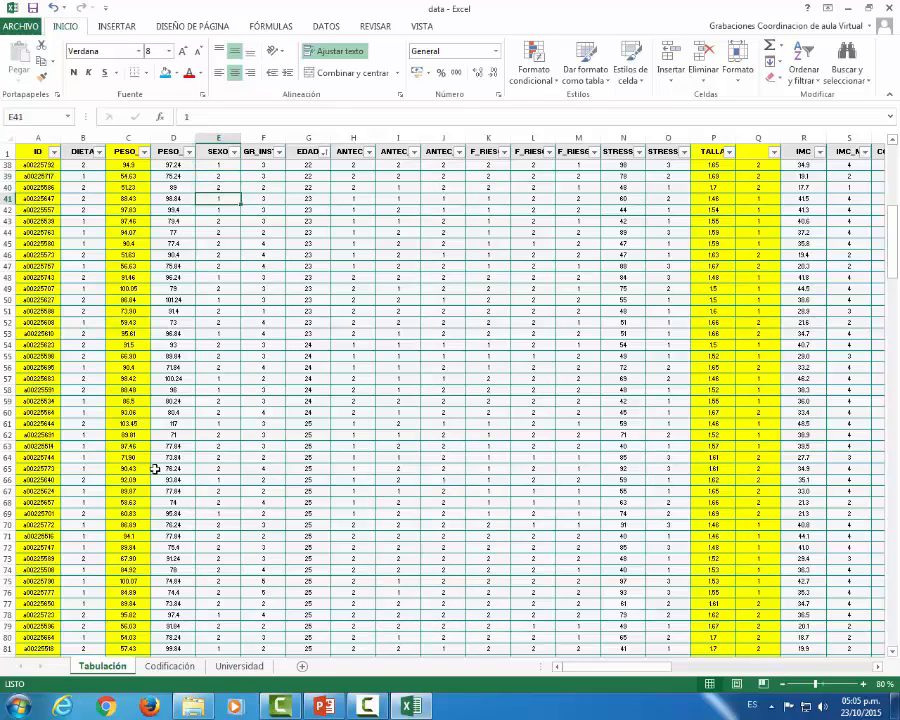
{"action": "left_click", "coordinate": [169, 666]}
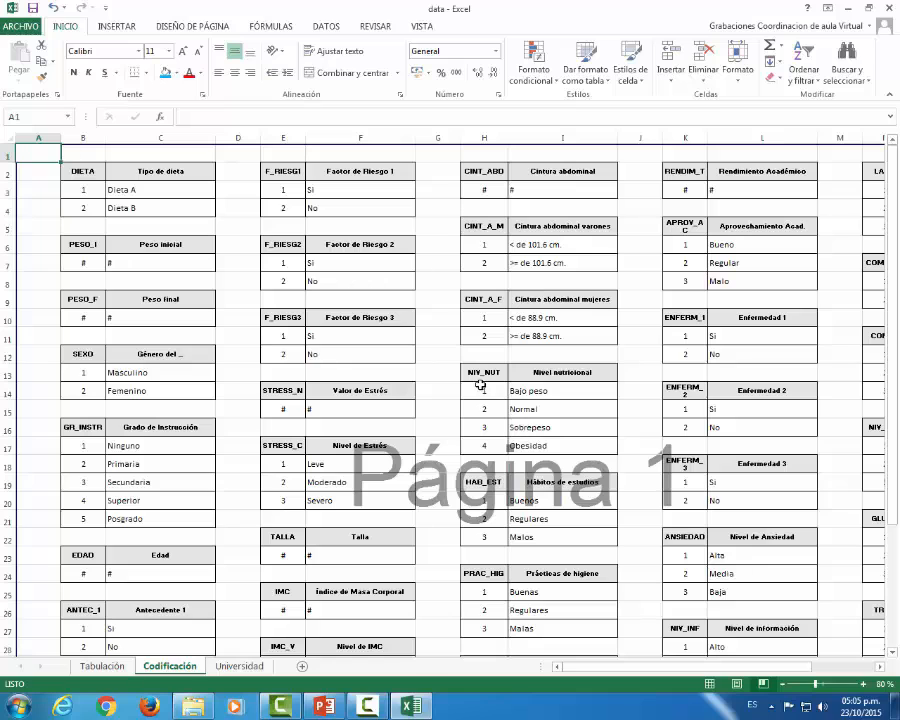
{"action": "left_click", "coordinate": [108, 666]}
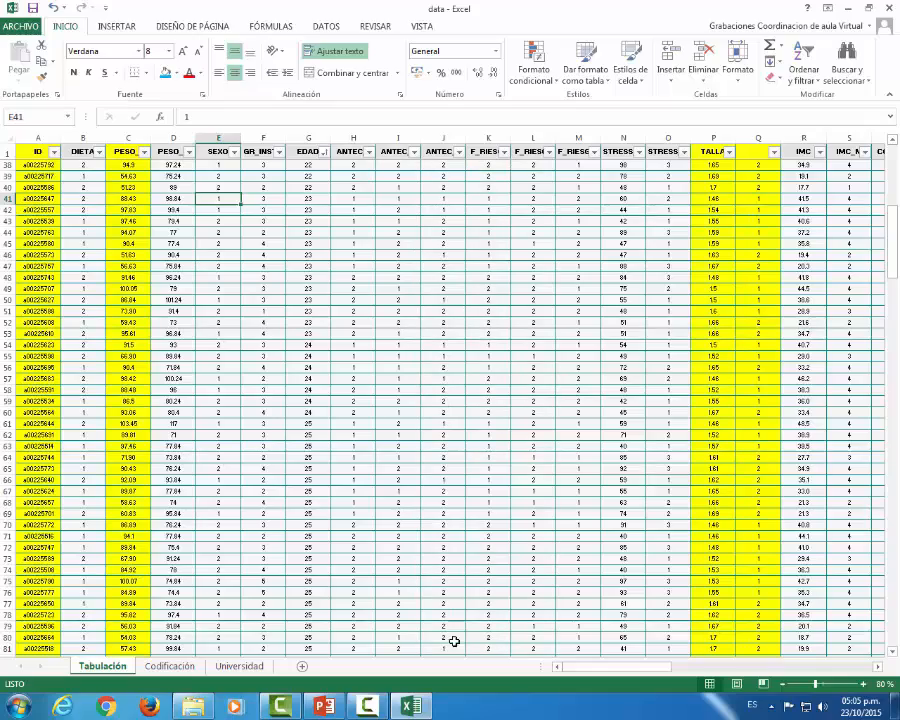
Compare the NIV_NUT column with its coding on the Codificación sheet, highlighting code 4, Obesidad
{"action": "left_click_drag", "start_coordinate": [569, 663], "coordinate": [644, 667]}
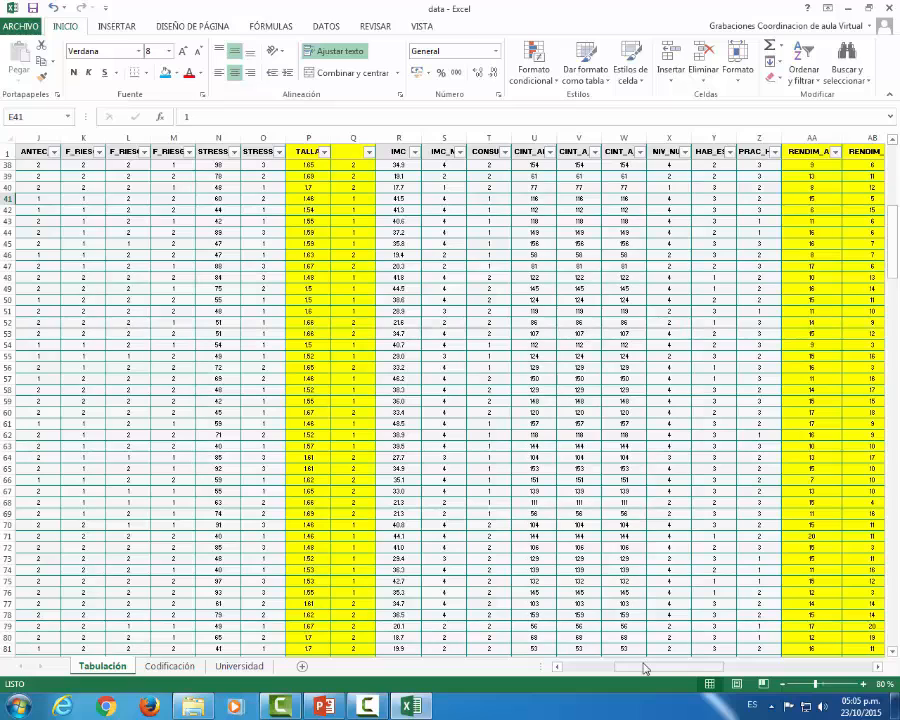
{"action": "left_click", "coordinate": [665, 138]}
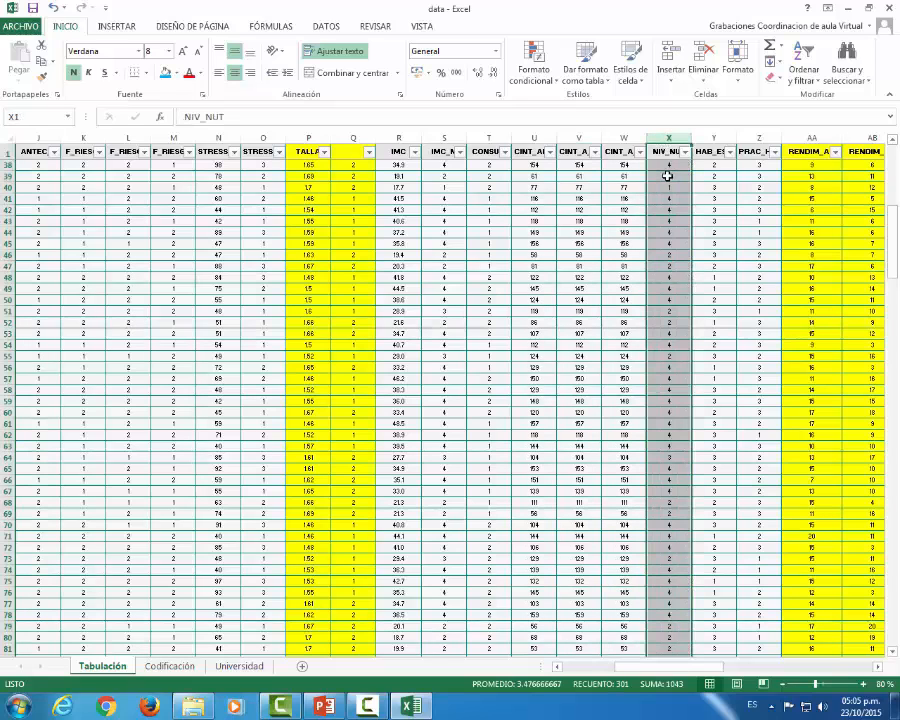
{"action": "left_click", "coordinate": [166, 666]}
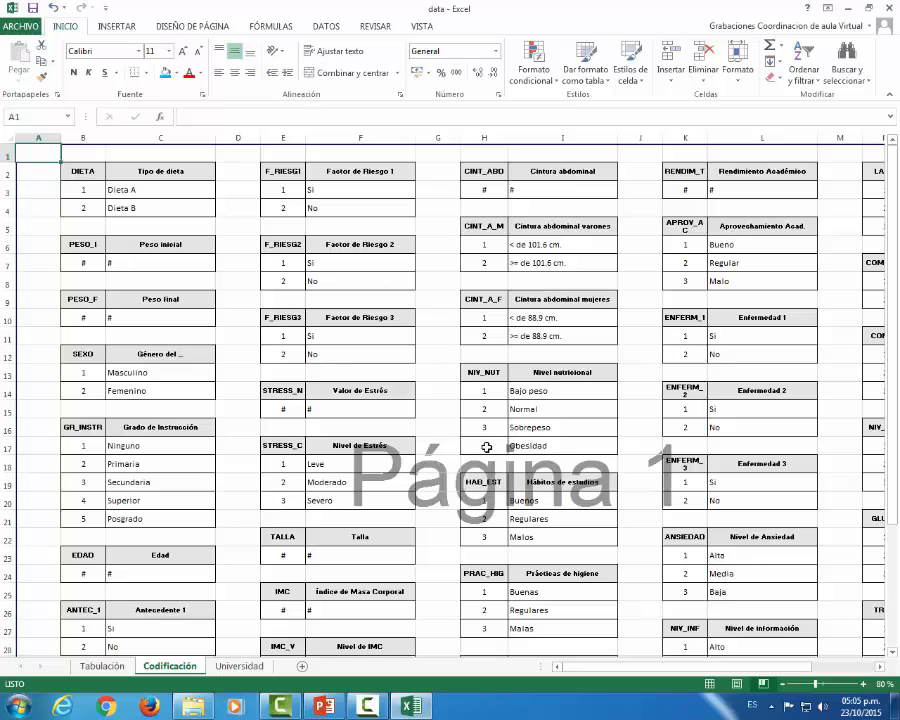
{"action": "left_click_drag", "start_coordinate": [487, 446], "coordinate": [536, 446]}
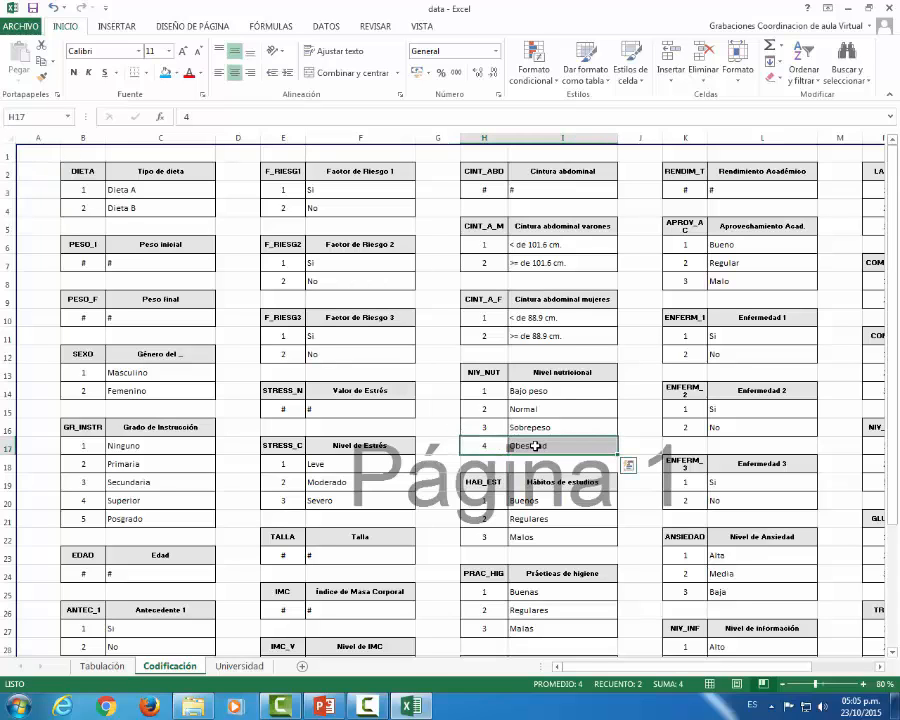
{"action": "left_click", "coordinate": [103, 667]}
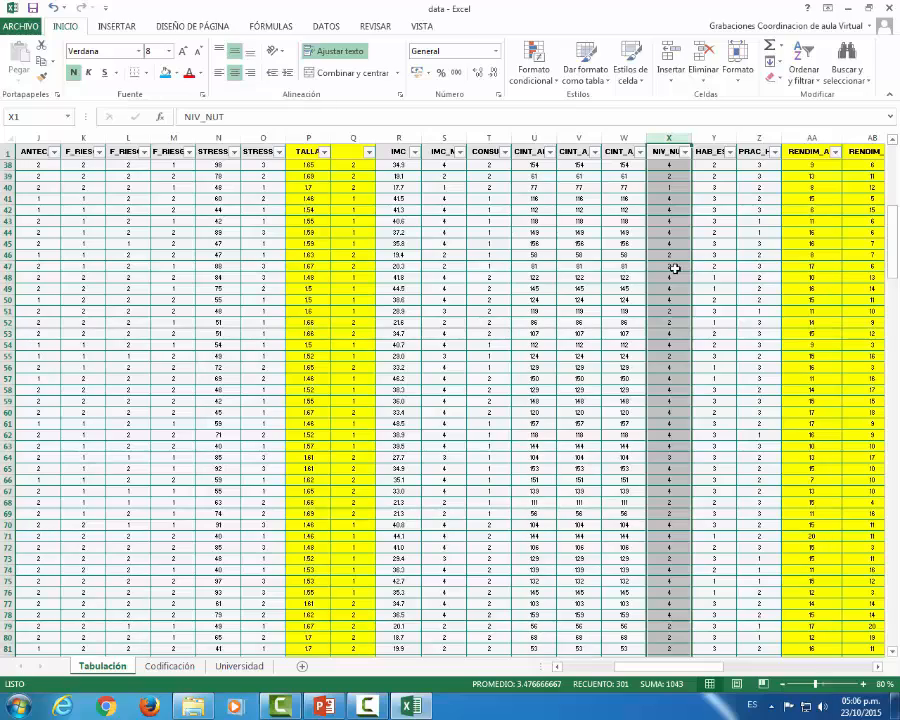
{"action": "left_click", "coordinate": [168, 666]}
{"action": "left_click", "coordinate": [92, 670]}
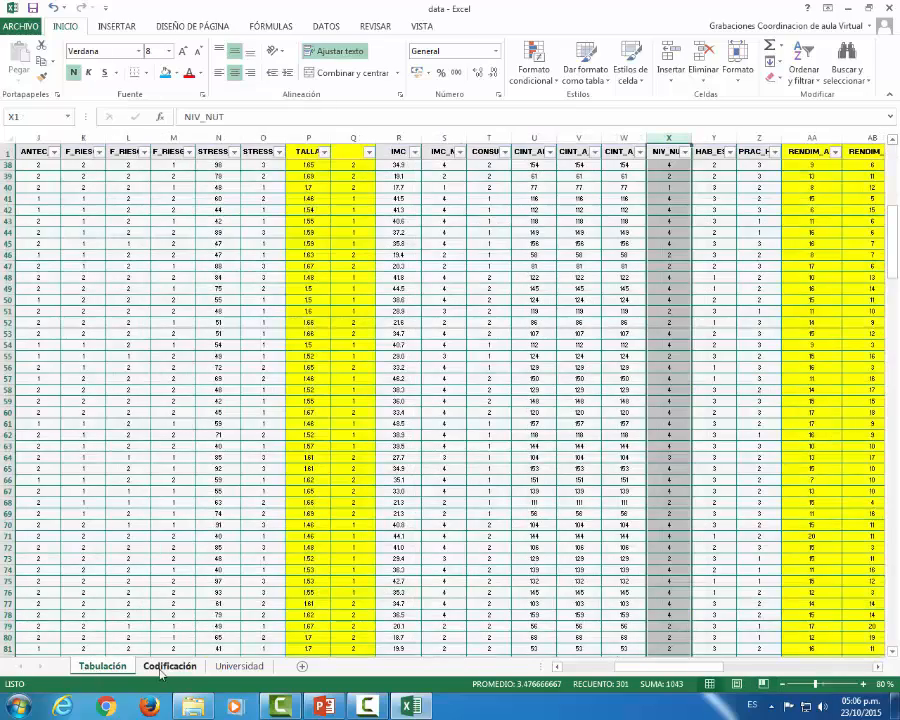
{"action": "left_click", "coordinate": [160, 668]}
{"action": "left_click", "coordinate": [114, 670]}
{"action": "left_click", "coordinate": [160, 666]}
{"action": "left_click", "coordinate": [92, 667]}
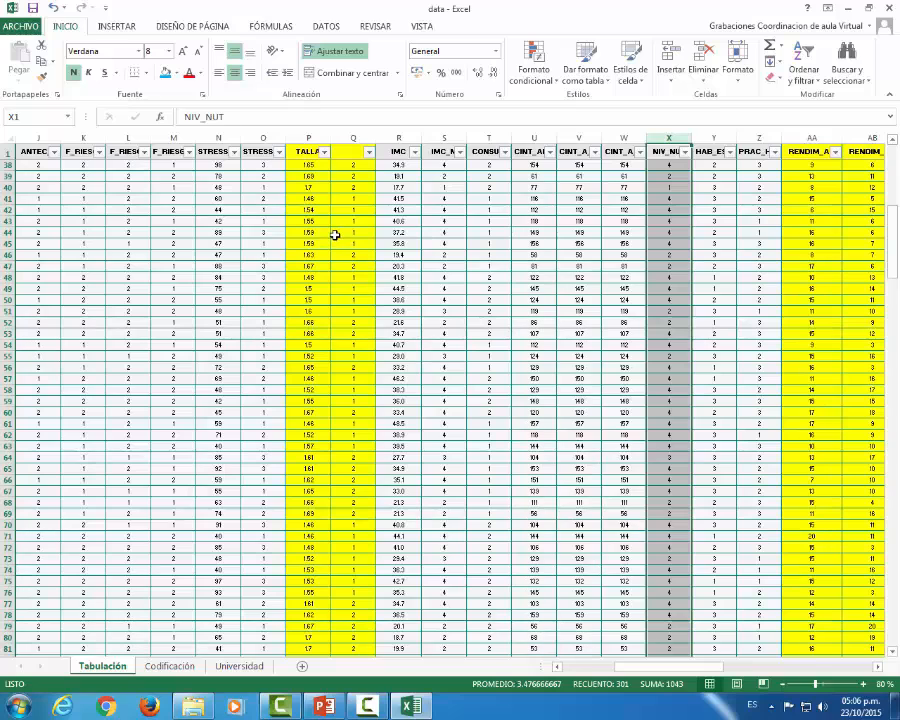
Delete the unnamed code column between TALLA and IMC
{"action": "left_click", "coordinate": [352, 137]}
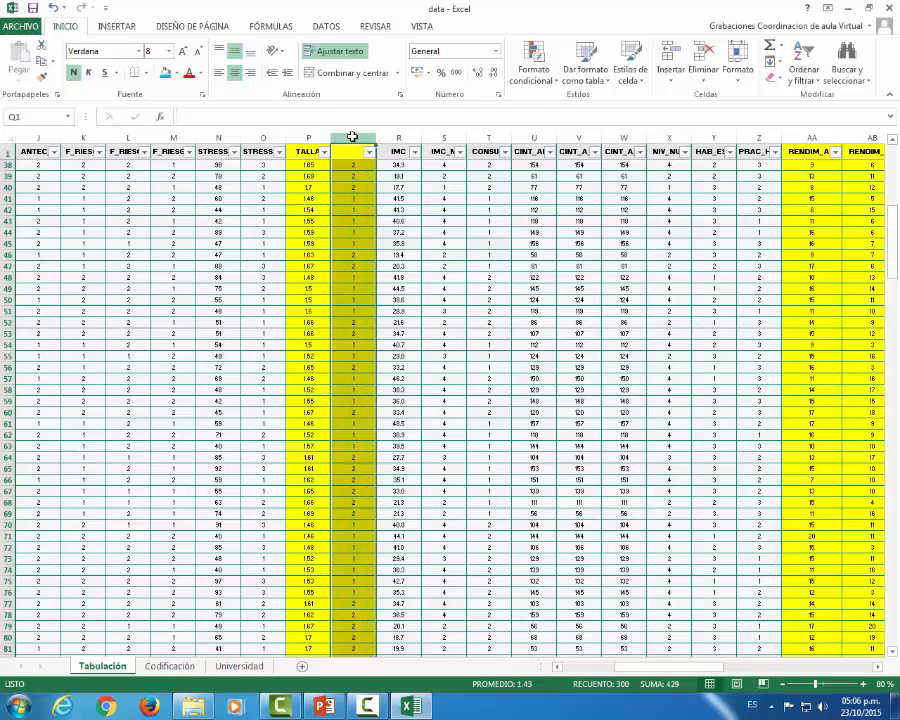
{"action": "right_click", "coordinate": [352, 137]}
{"action": "left_click", "coordinate": [391, 253]}
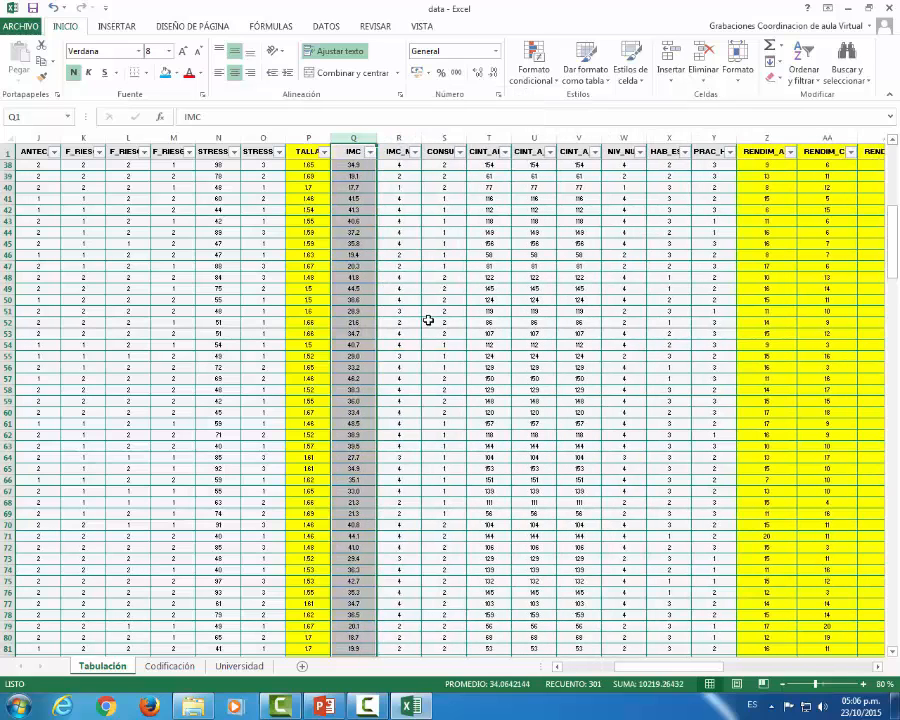
{"action": "left_click", "coordinate": [438, 322]}
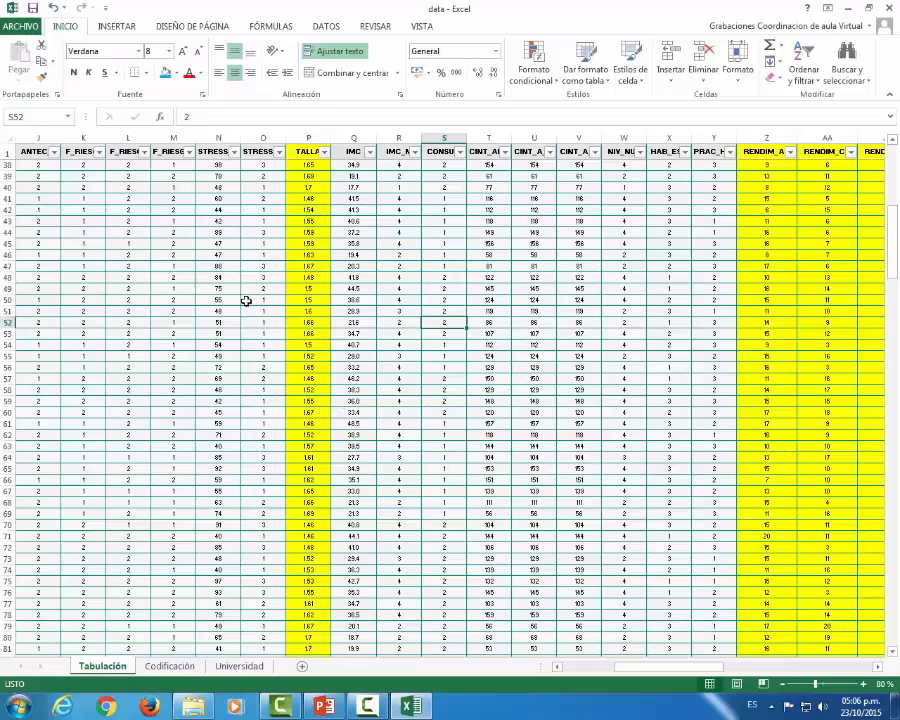
Return to the first columns of the table and select the whole record in row 43
{"action": "left_click_drag", "start_coordinate": [643, 673], "coordinate": [591, 673]}
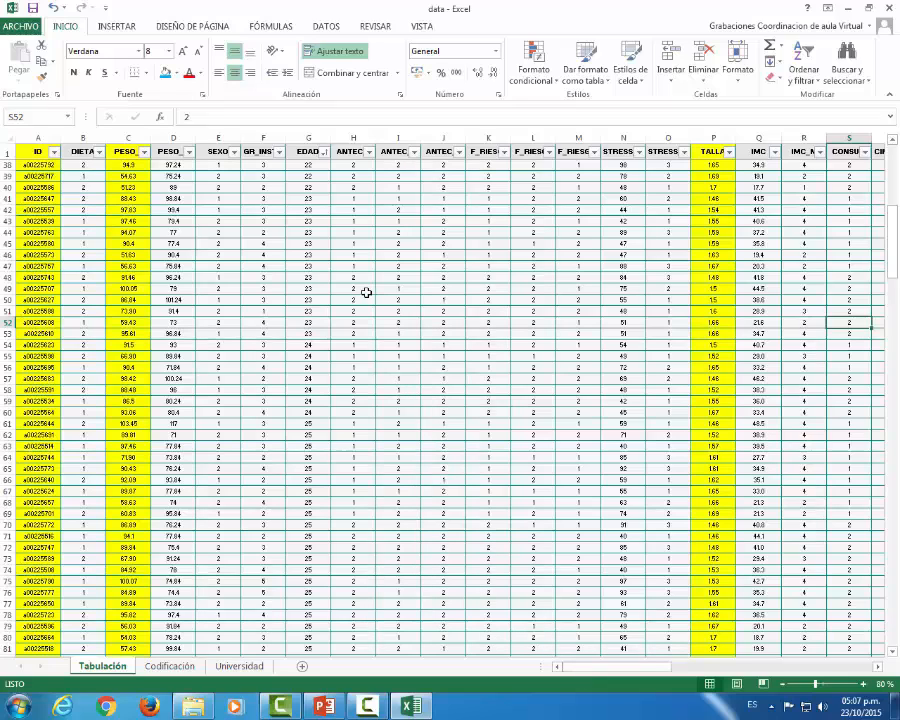
{"action": "left_click", "coordinate": [5, 221]}
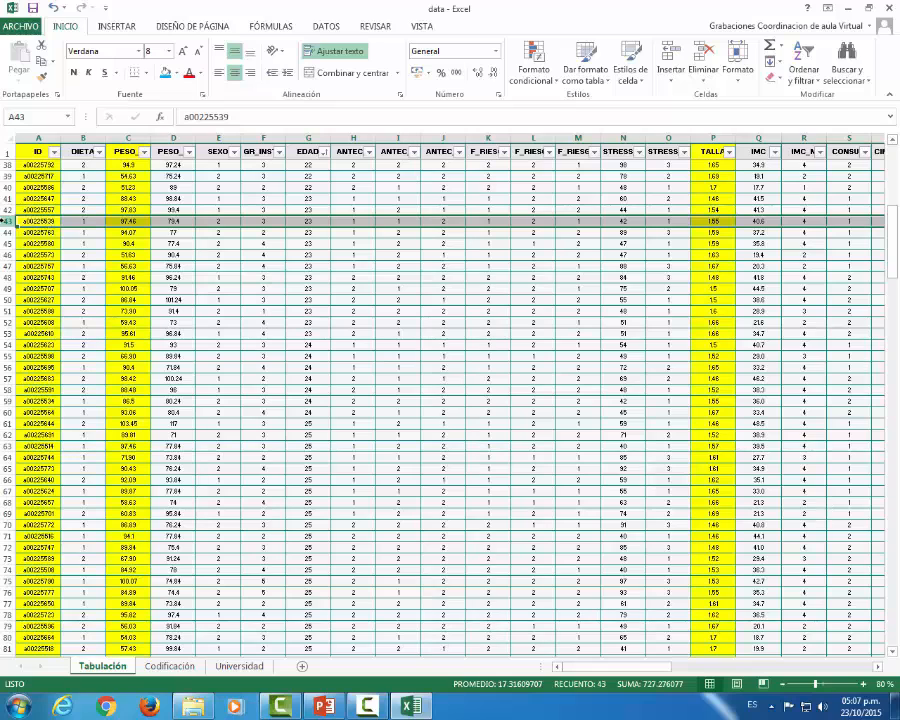
Examine the ANTEC_2 column and the header row of variable names at the start of the Tabulación data
{"action": "left_click", "coordinate": [393, 137]}
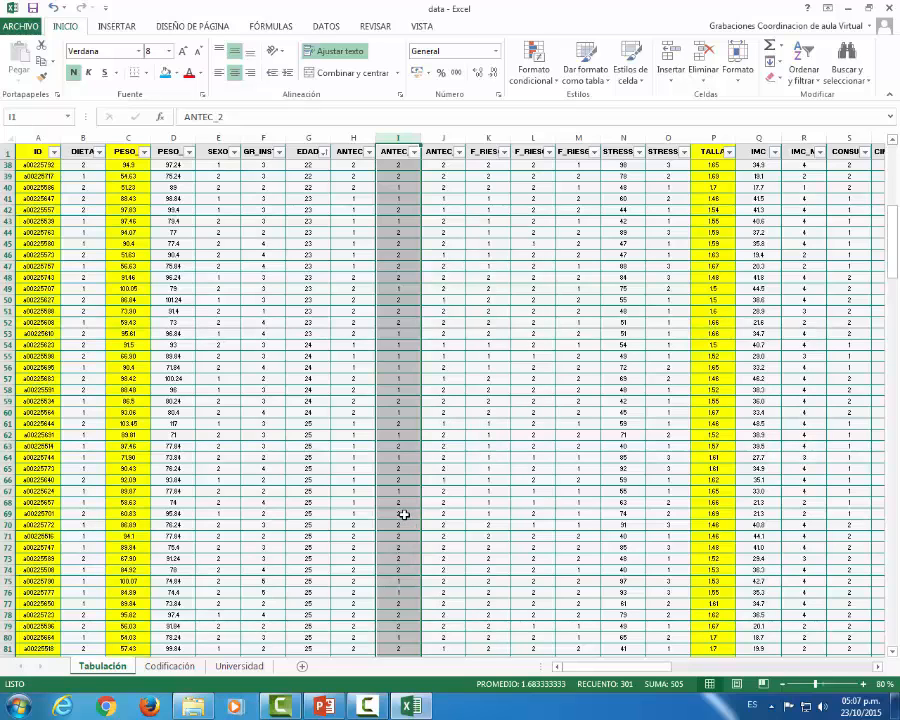
{"action": "left_click", "coordinate": [5, 151]}
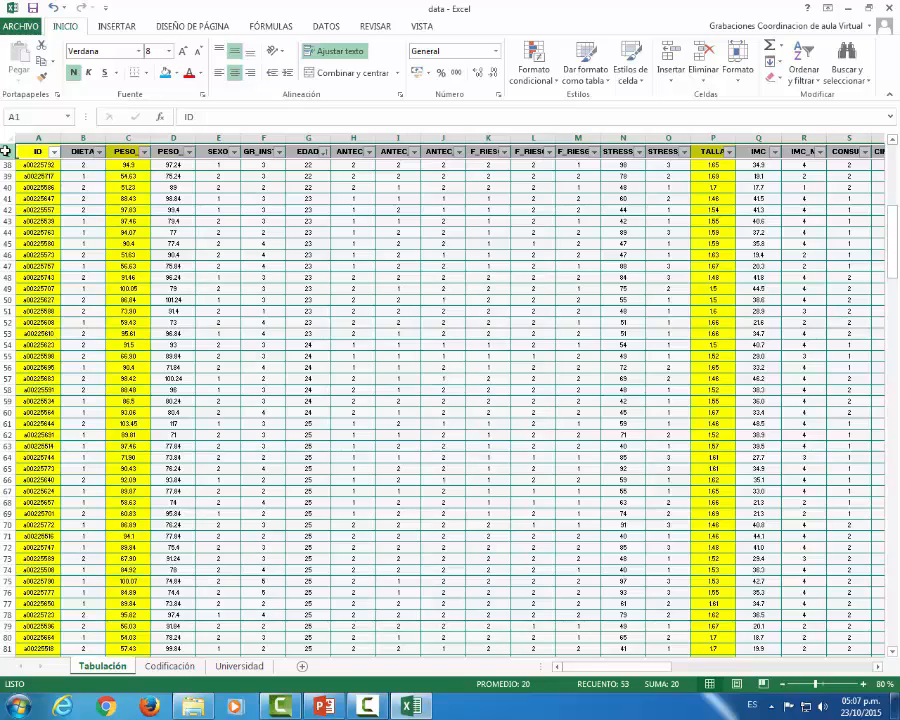
{"action": "left_click_drag", "start_coordinate": [24, 151], "coordinate": [495, 150]}
{"action": "left_click", "coordinate": [6, 152]}
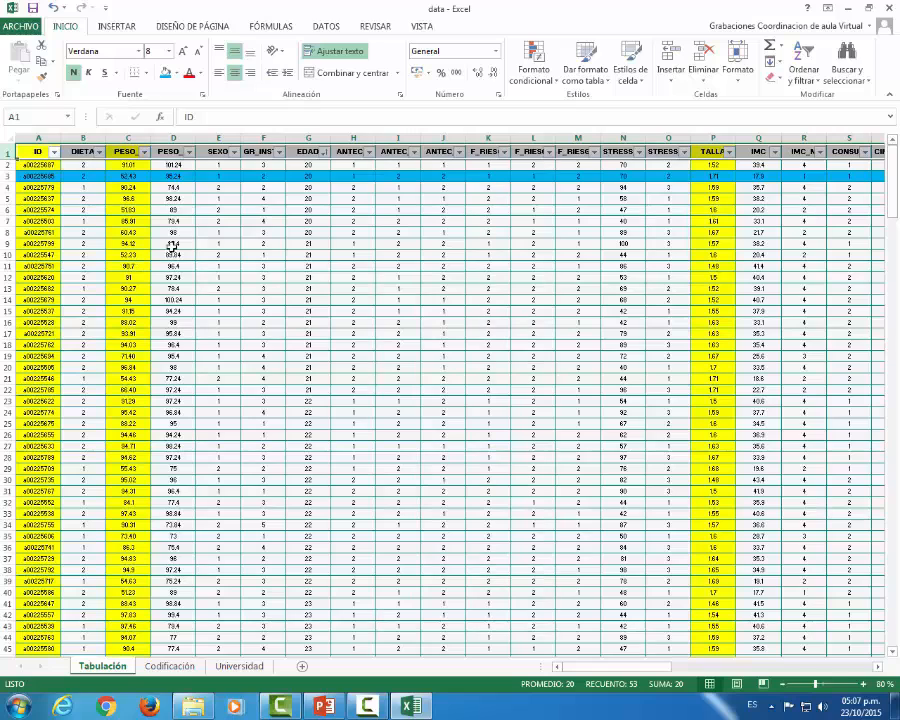
Inspect the full variable names in the header cells, including ANTEC_1, ANTEC_2, F_RIESG2, F_RIESG_3, STRESS_N, PESO_F and DIETA, and select the header row
{"action": "left_click", "coordinate": [397, 152]}
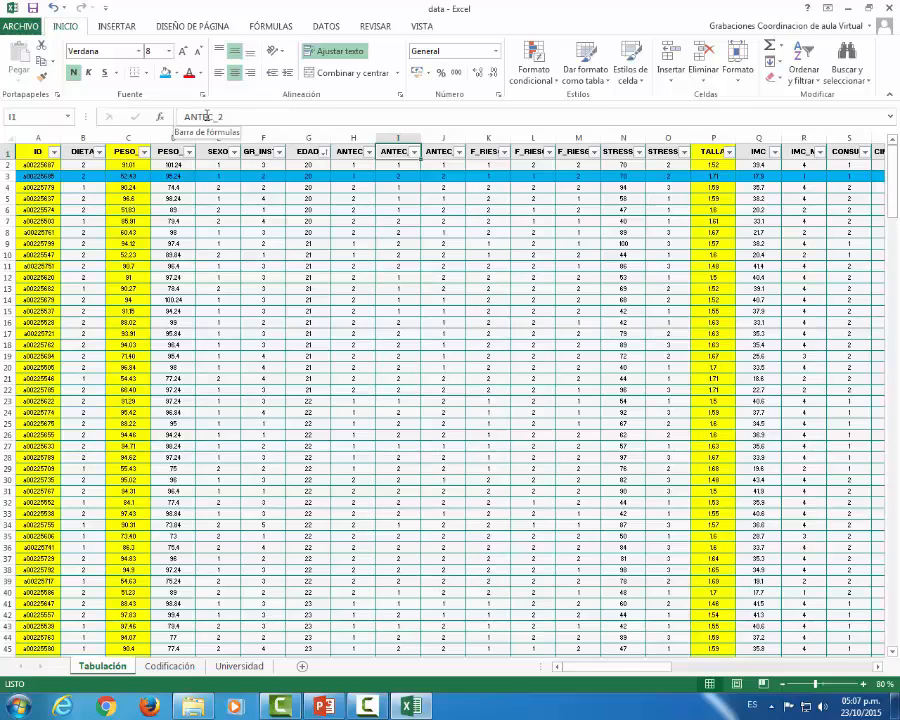
{"action": "left_click", "coordinate": [344, 151]}
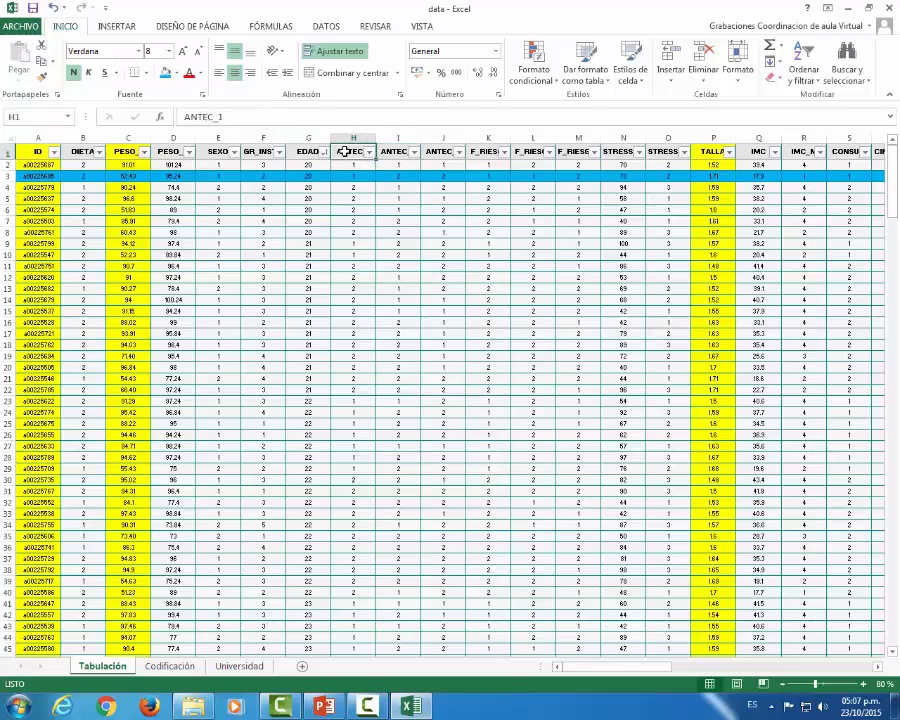
{"action": "left_click", "coordinate": [525, 152]}
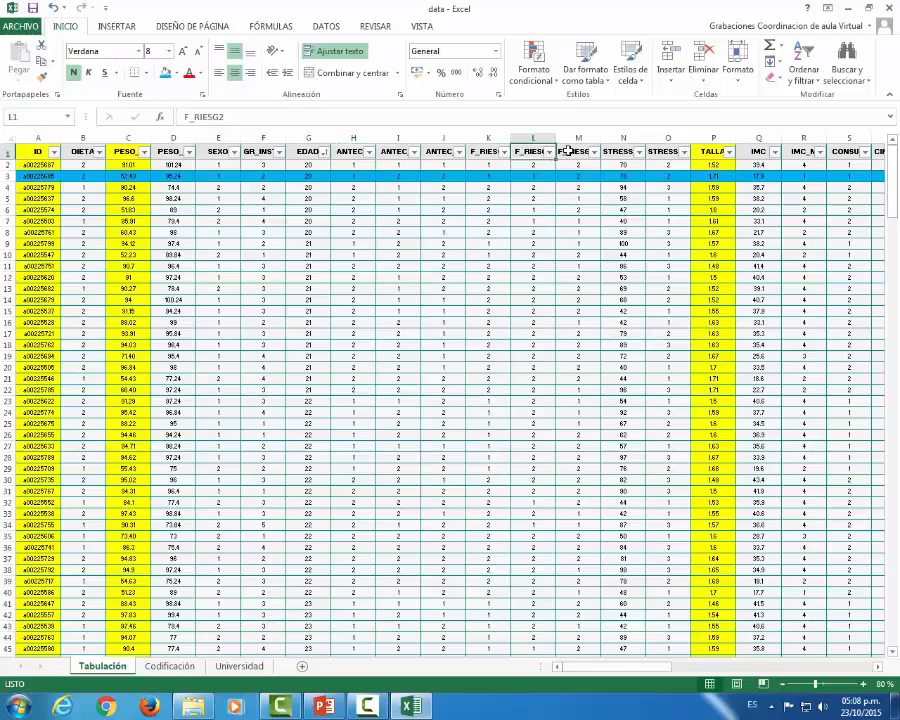
{"action": "left_click", "coordinate": [568, 151]}
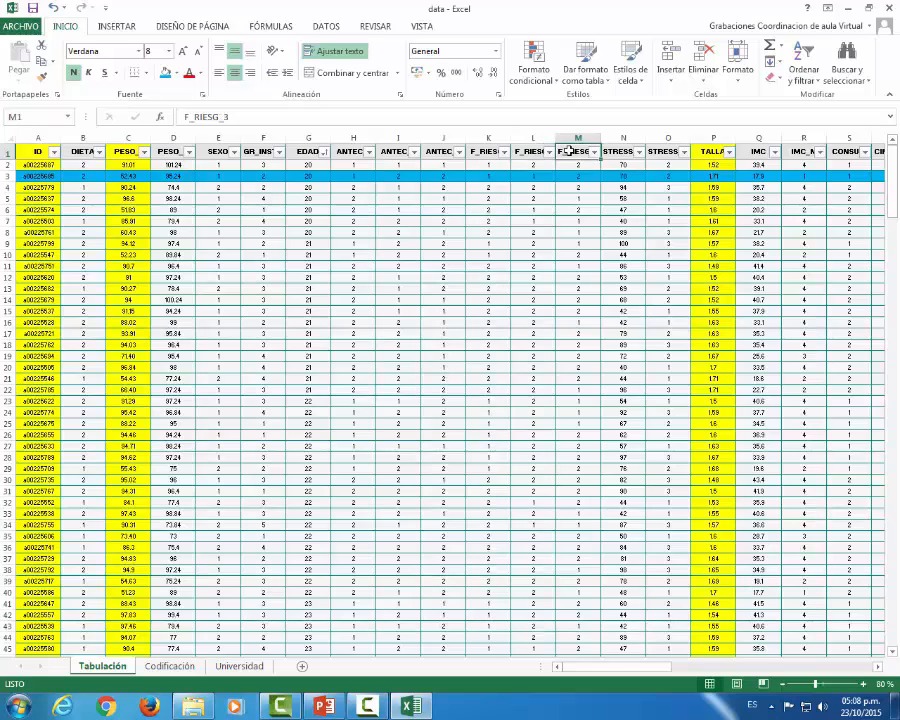
{"action": "left_click", "coordinate": [616, 151]}
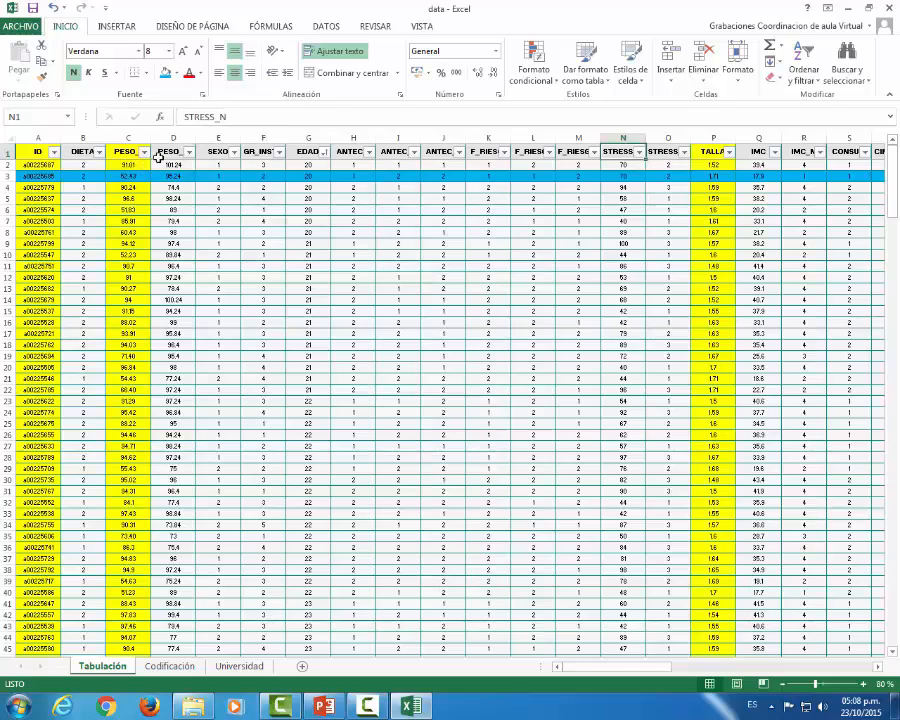
{"action": "left_click", "coordinate": [165, 153]}
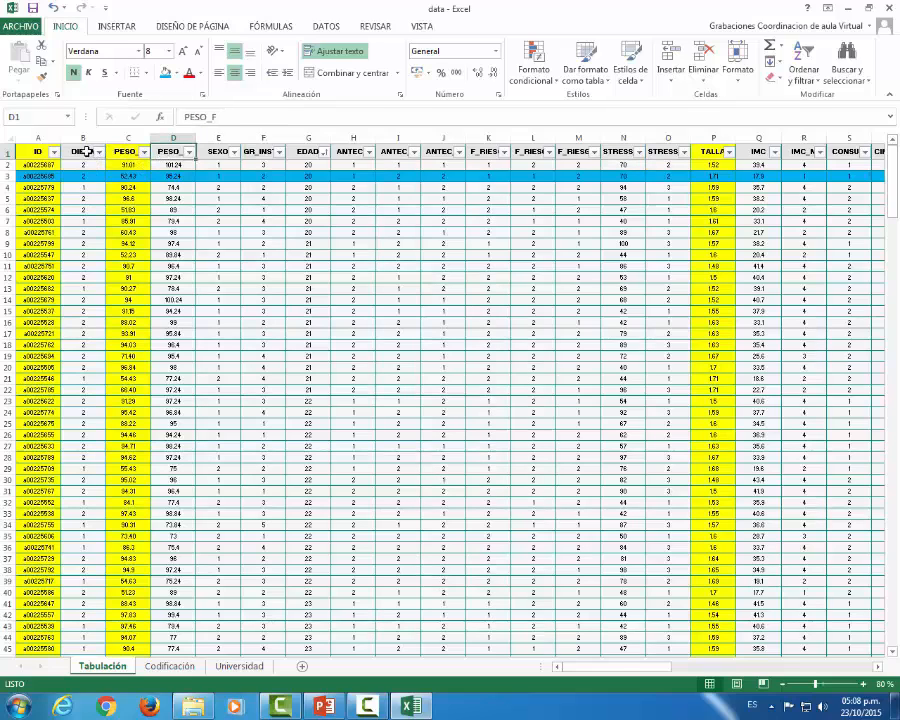
{"action": "left_click", "coordinate": [82, 152]}
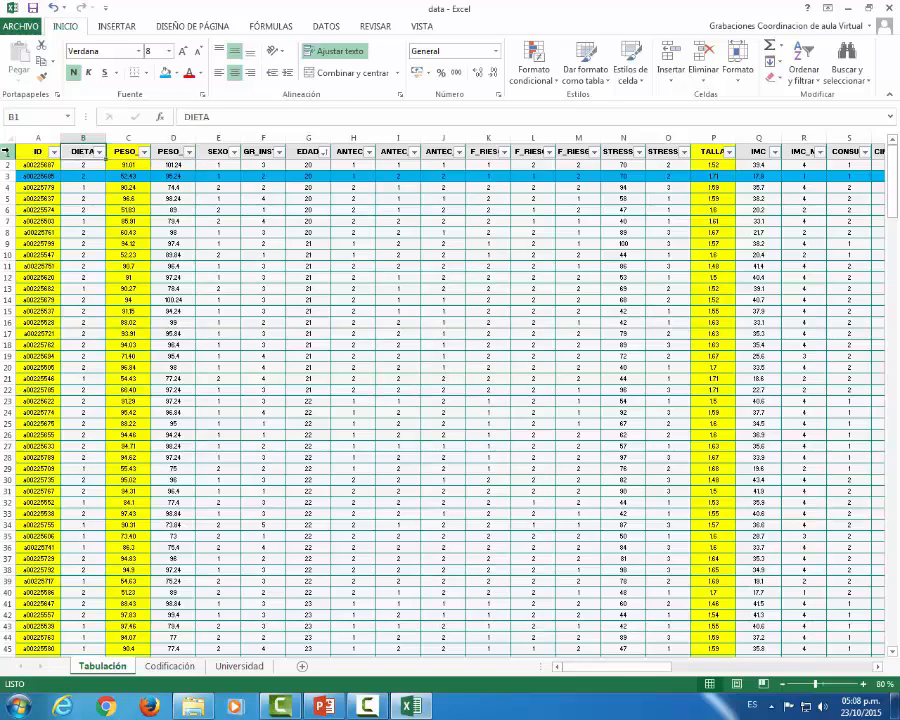
{"action": "left_click", "coordinate": [9, 151]}
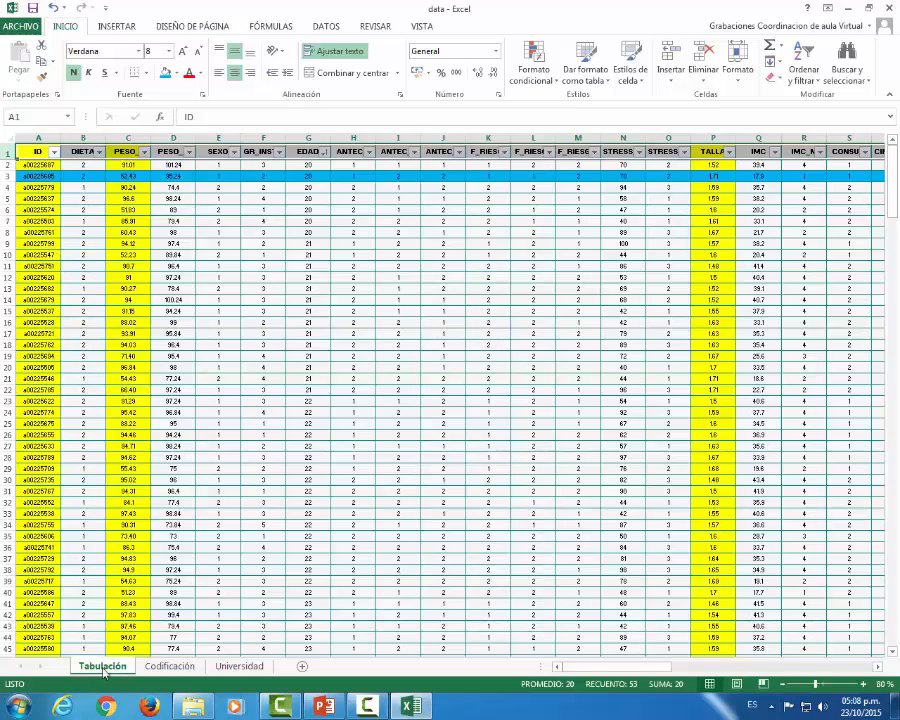
View the code definitions on the Codificación sheet and return to the Tabulación sheet
{"action": "left_click", "coordinate": [236, 287]}
{"action": "left_click", "coordinate": [168, 666]}
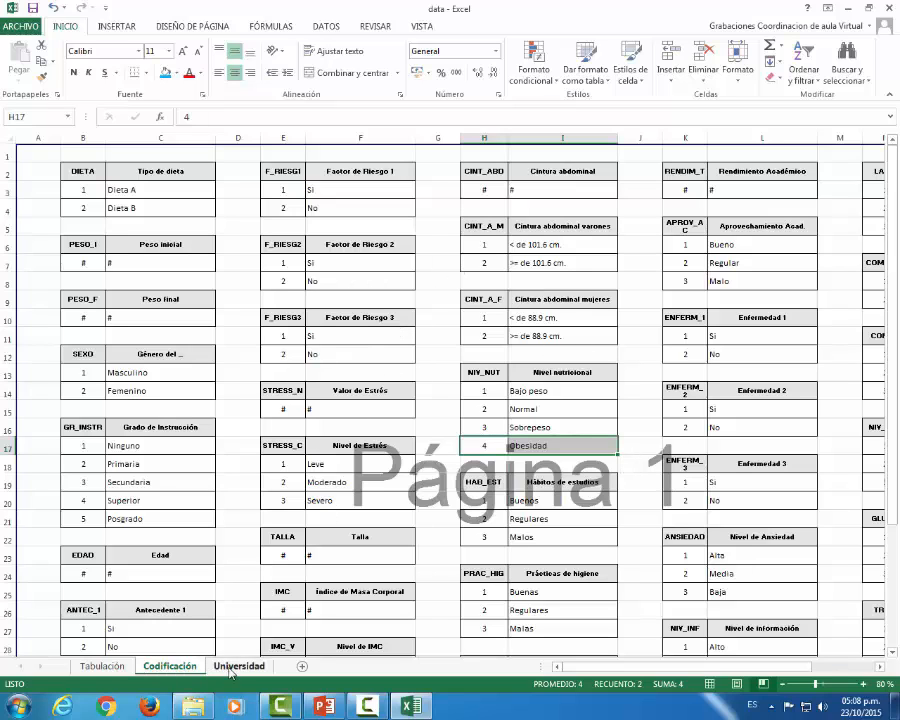
{"action": "left_click", "coordinate": [100, 666]}
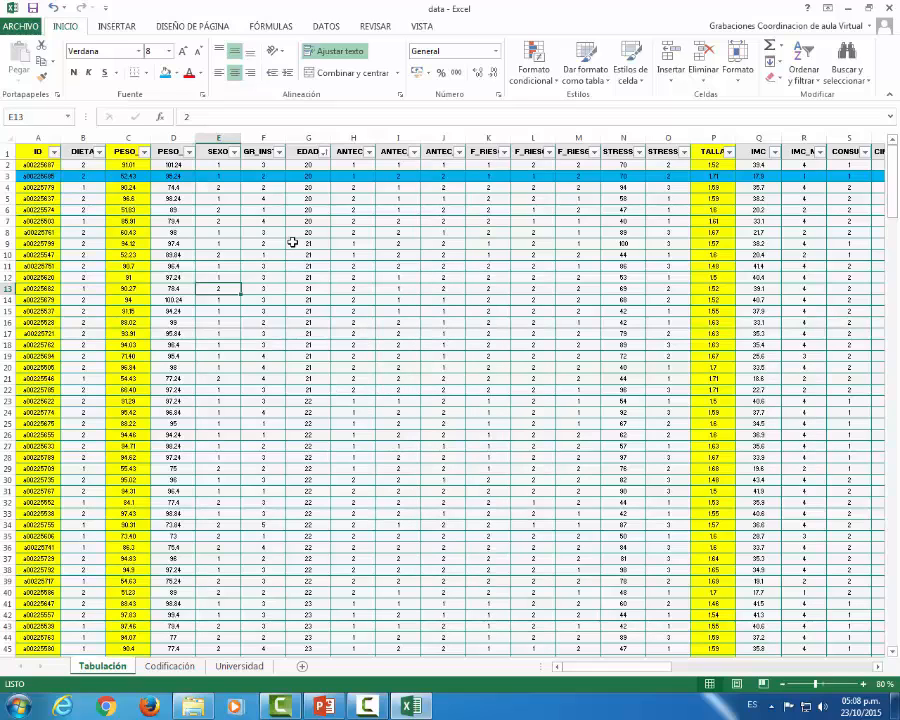
Check the workbook's folder, name and file type in the Save As dialog, and leave without saving
{"action": "left_click", "coordinate": [24, 28]}
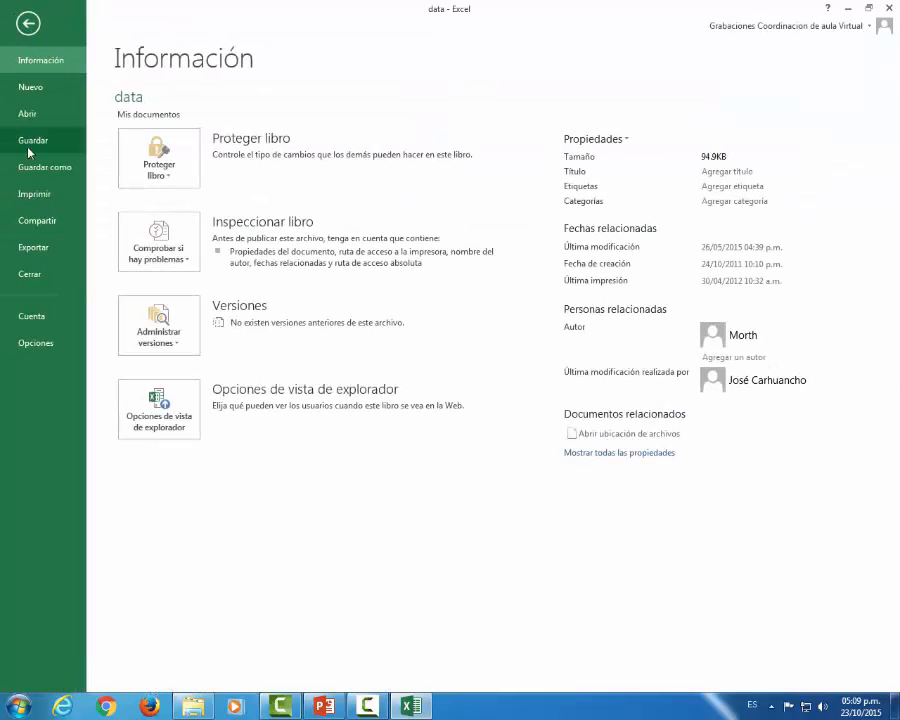
{"action": "left_click", "coordinate": [44, 168]}
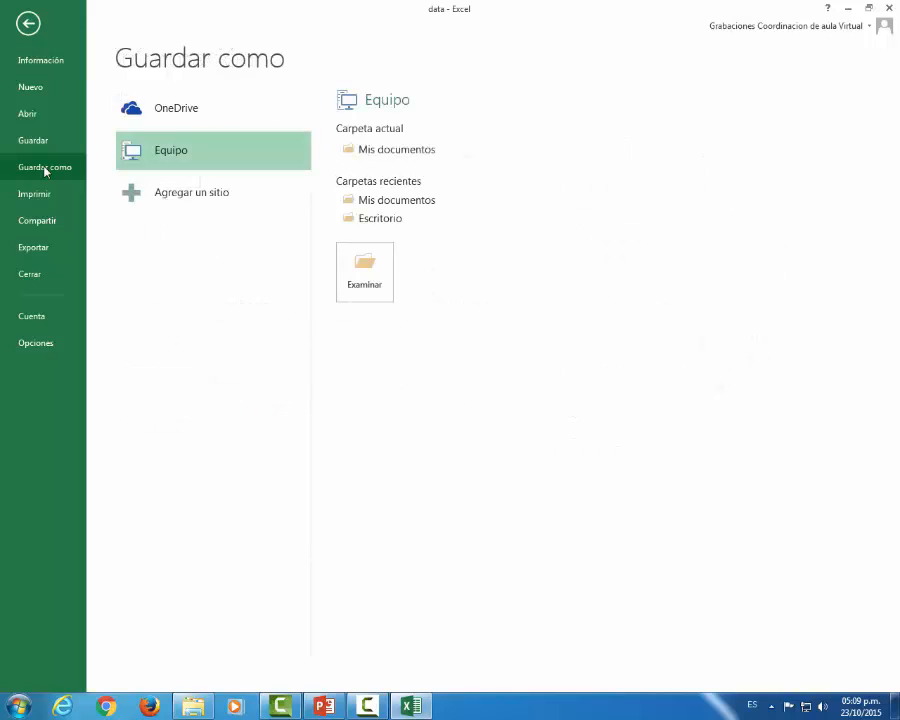
{"action": "left_click", "coordinate": [366, 274]}
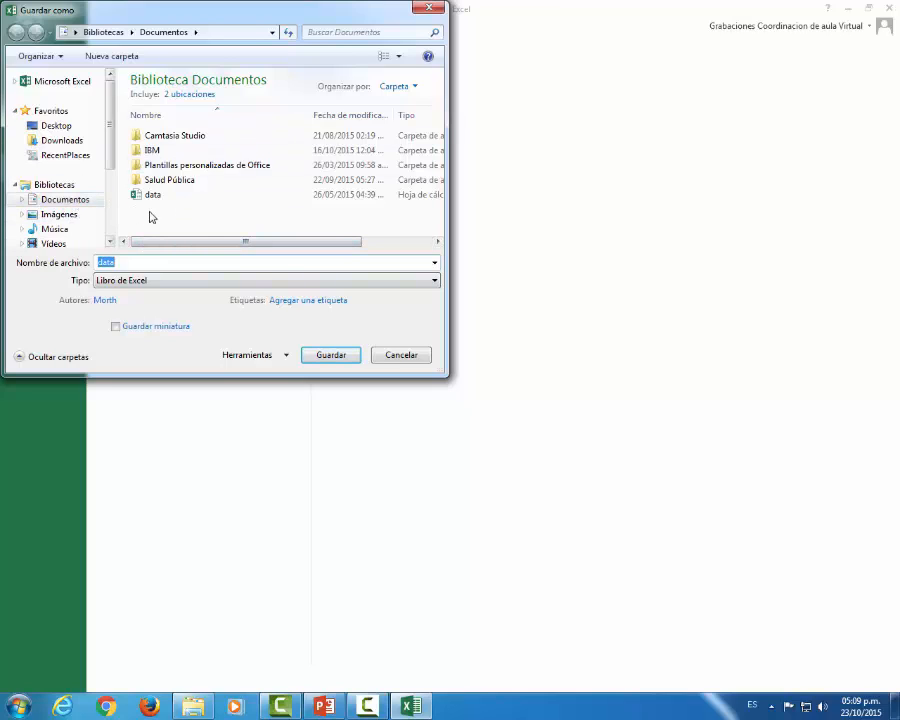
{"action": "left_click", "coordinate": [401, 356]}
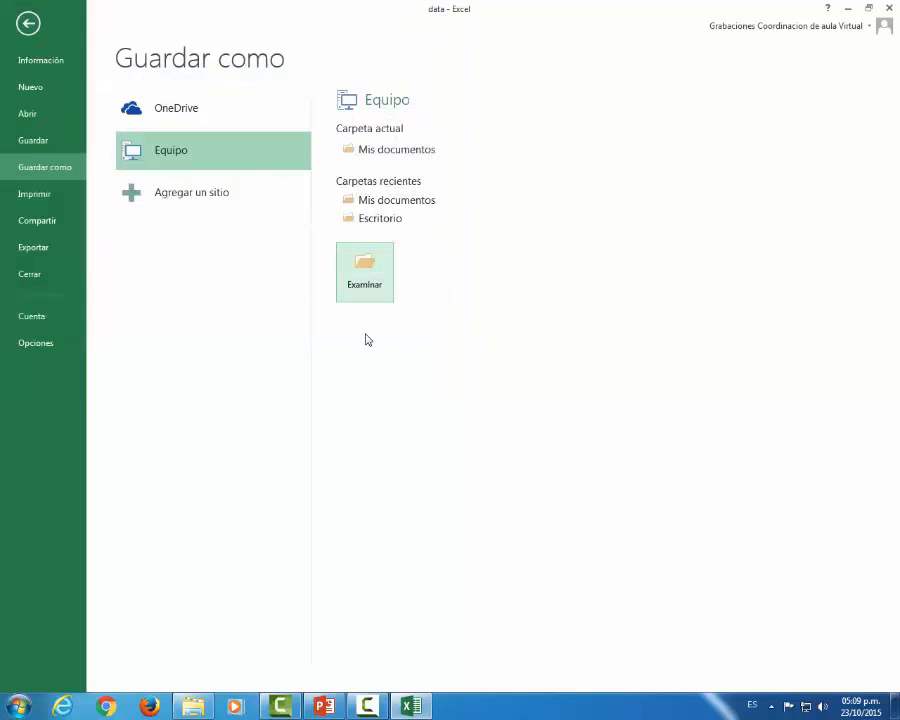
{"action": "left_click", "coordinate": [27, 24]}
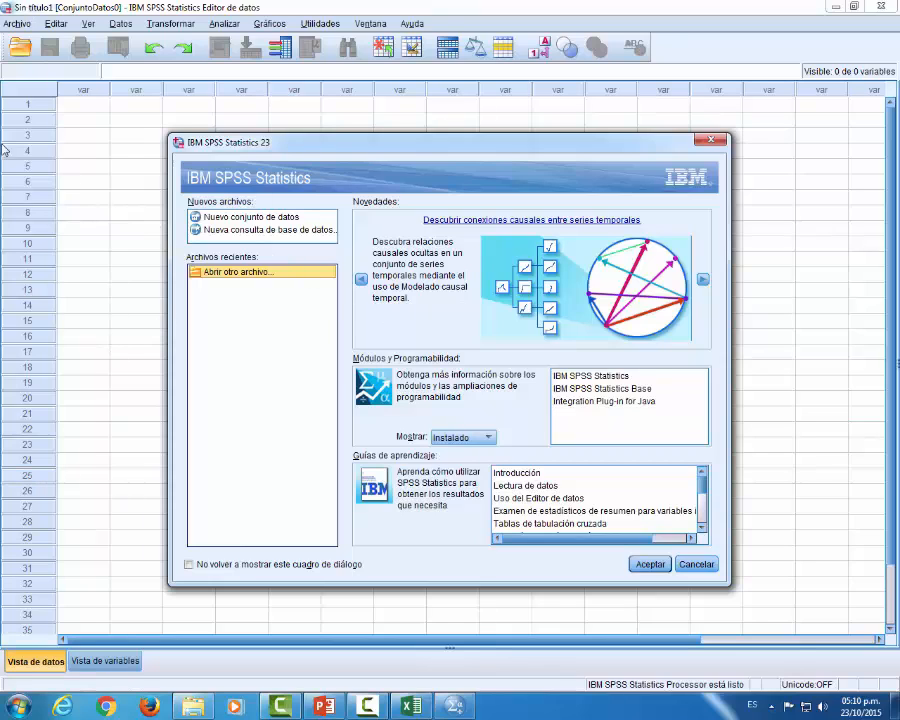
Dismiss the SPSS Statistics welcome dialog, look over the empty case rows and variable columns, and select the first cell
{"action": "left_click", "coordinate": [690, 566]}
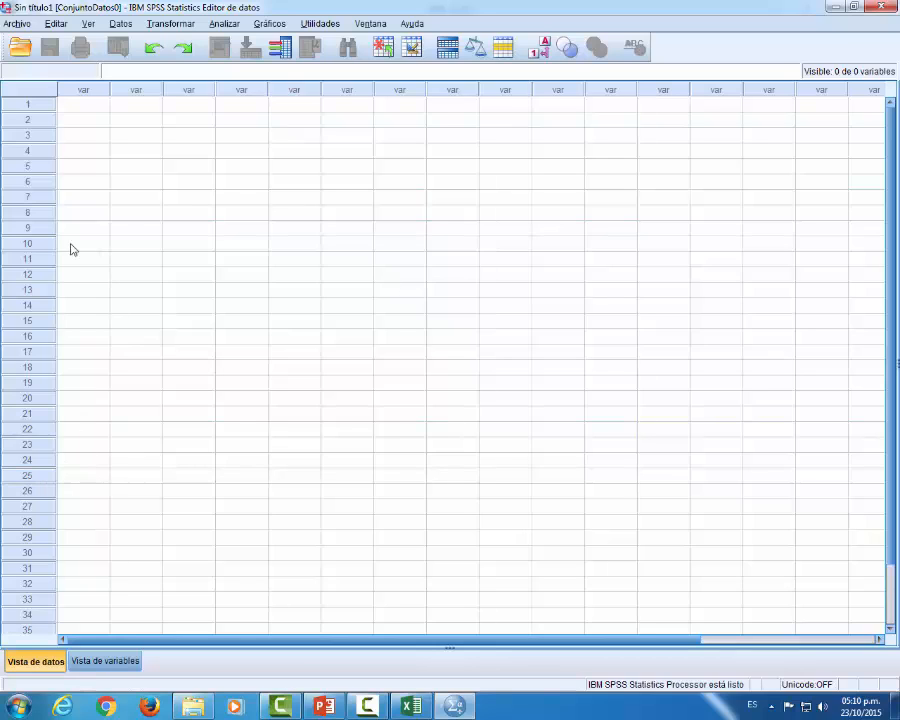
{"action": "left_click", "coordinate": [17, 167]}
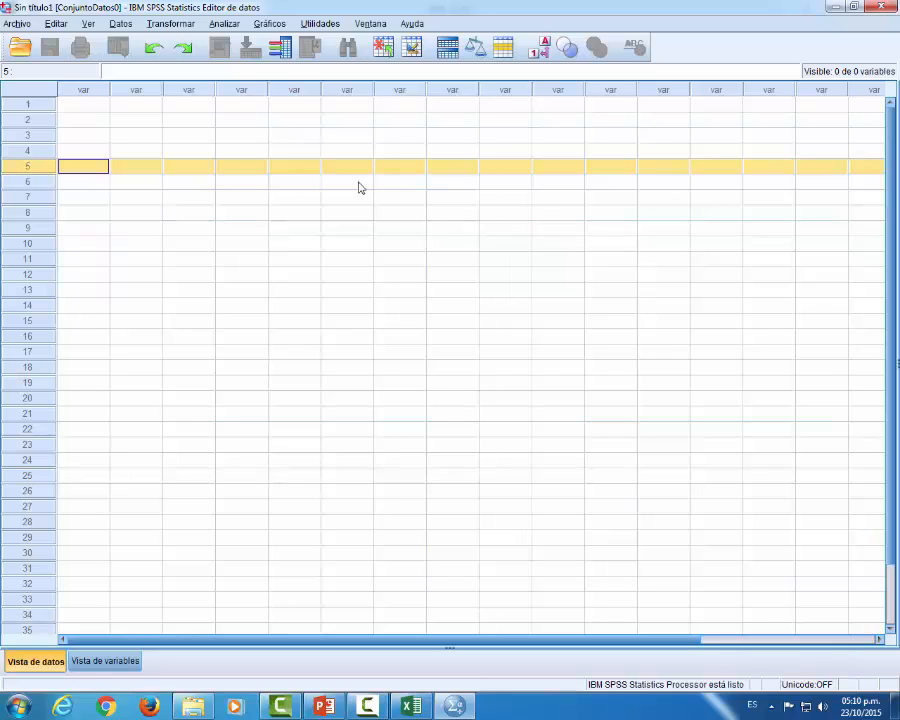
{"action": "left_click", "coordinate": [192, 91]}
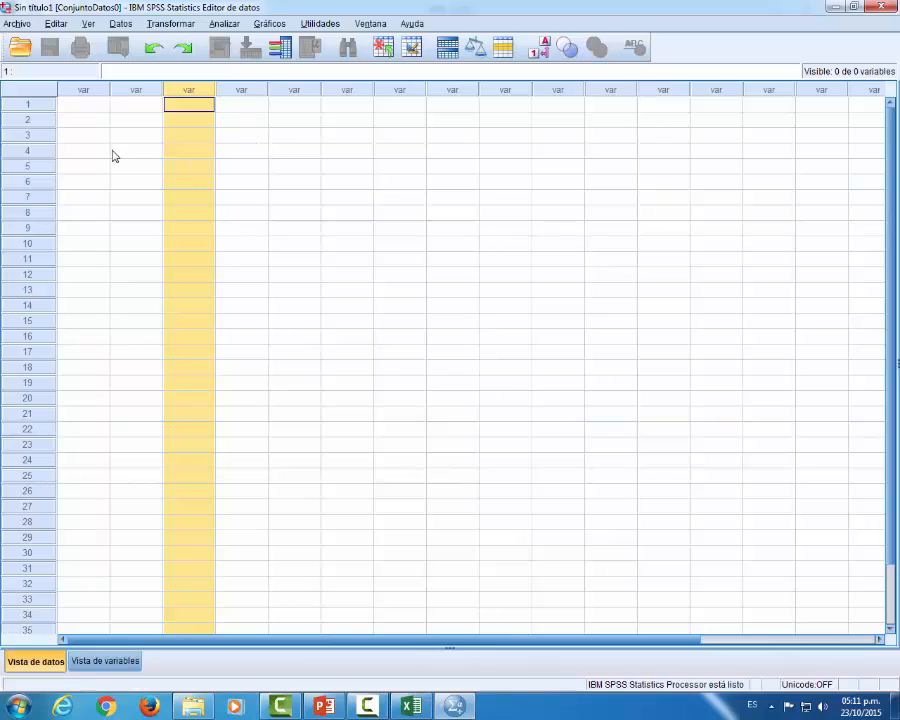
{"action": "left_click", "coordinate": [83, 106]}
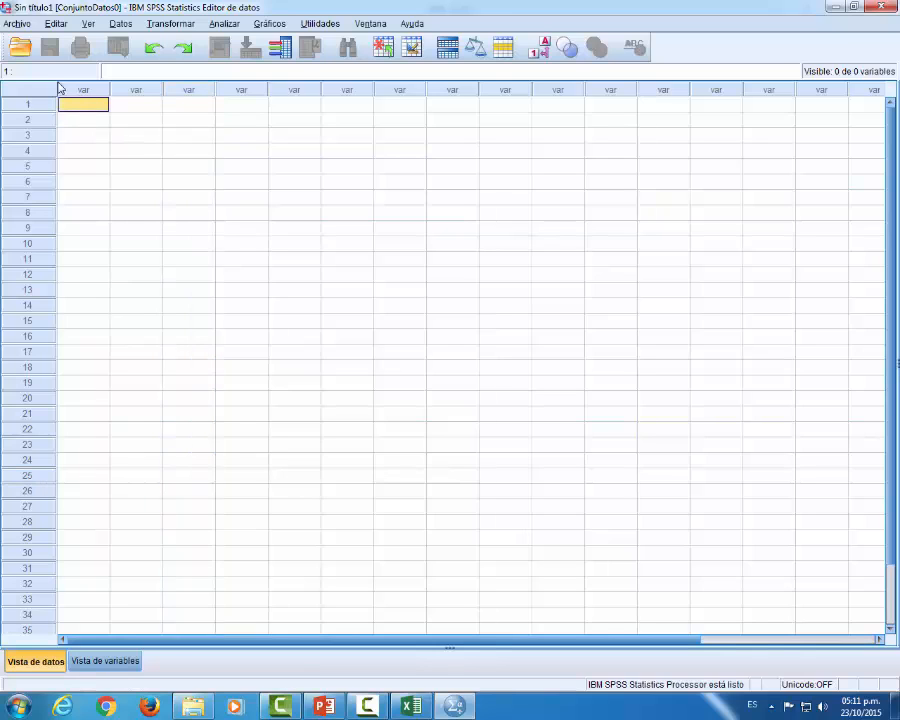
Open data.xlsx from the Documents folder as a data source, with the file type set to Excel (*.xls, *.xlsx, *.xlsm)
{"action": "left_click", "coordinate": [16, 24]}
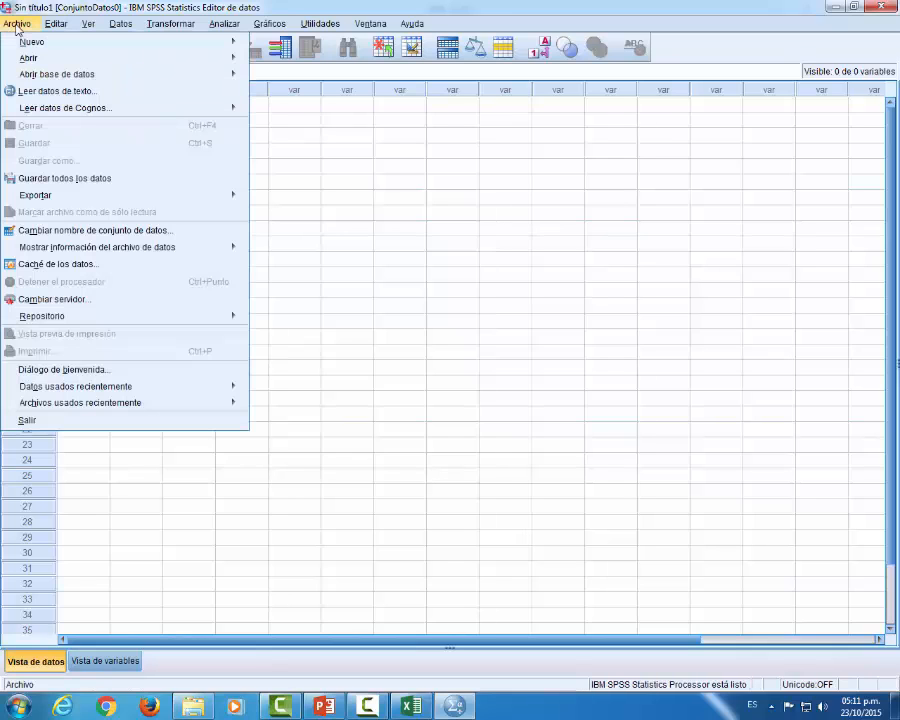
{"action": "mouse_move", "coordinate": [115, 62]}
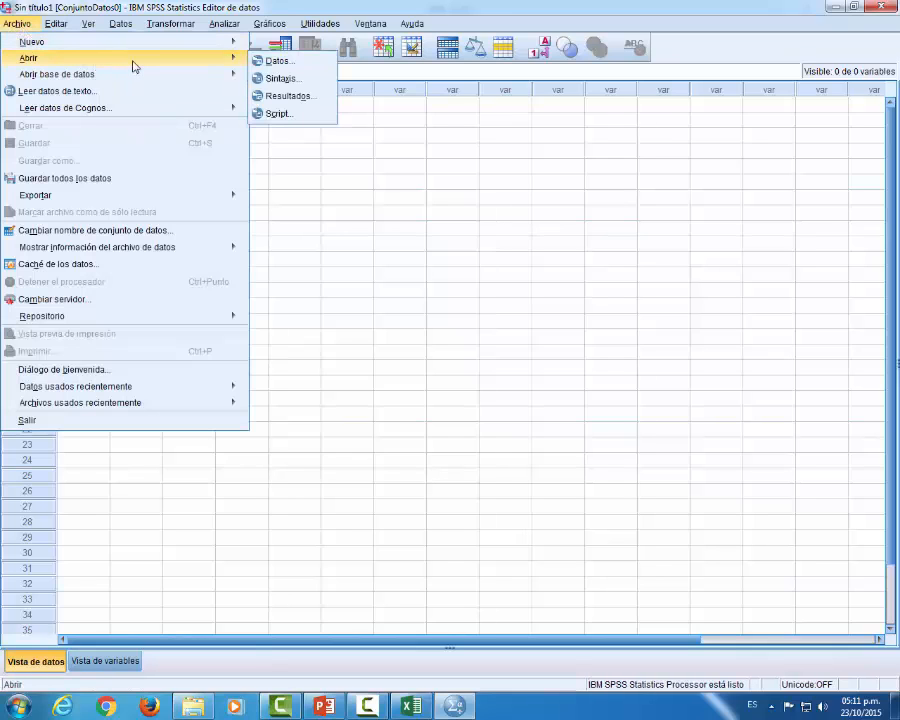
{"action": "left_click", "coordinate": [278, 63]}
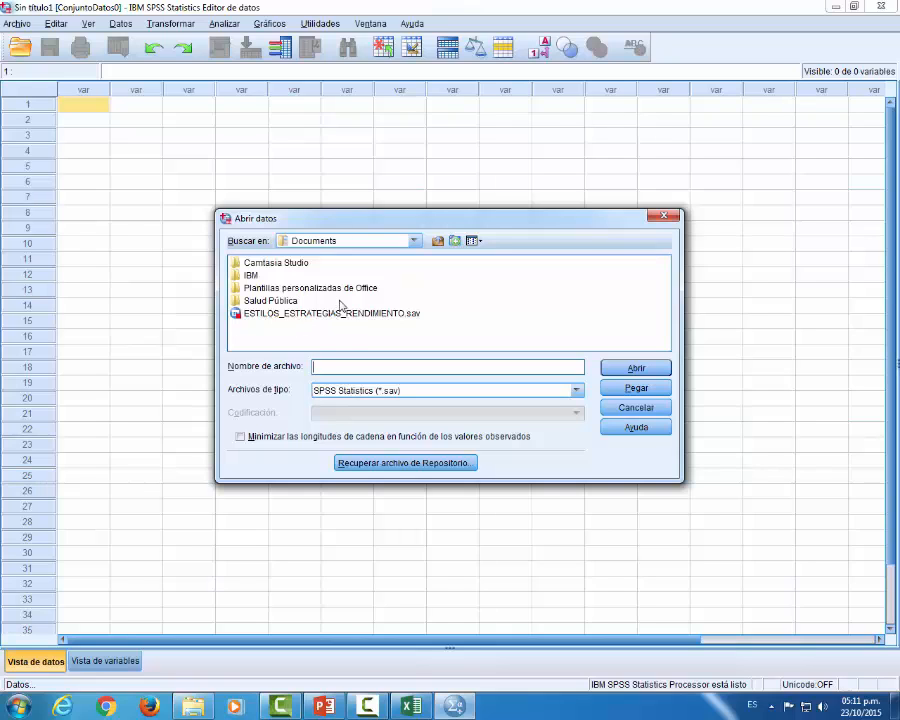
{"action": "left_click", "coordinate": [414, 243]}
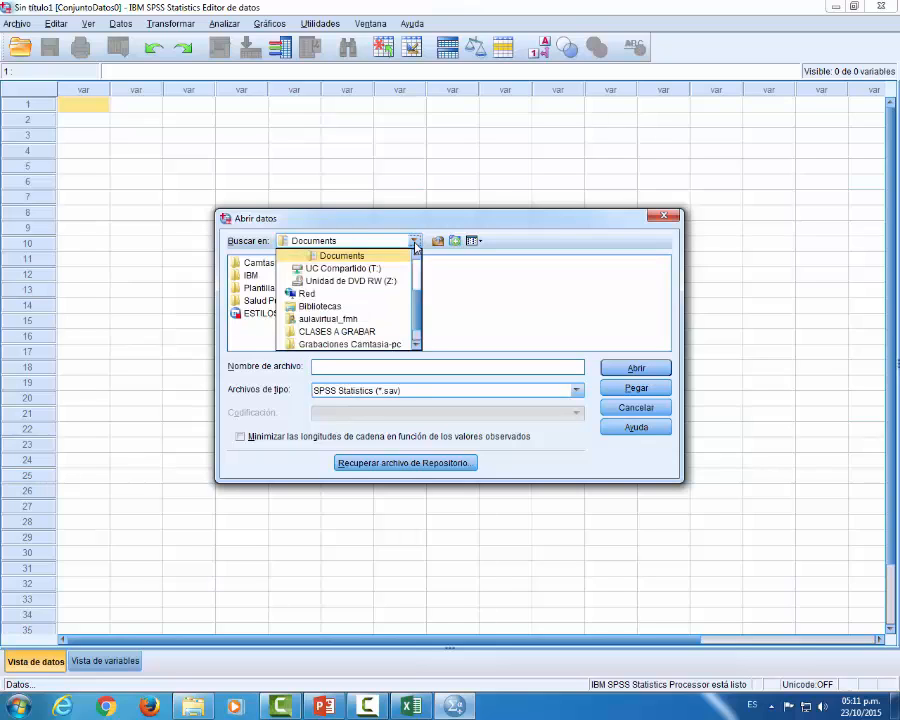
{"action": "left_click", "coordinate": [414, 243]}
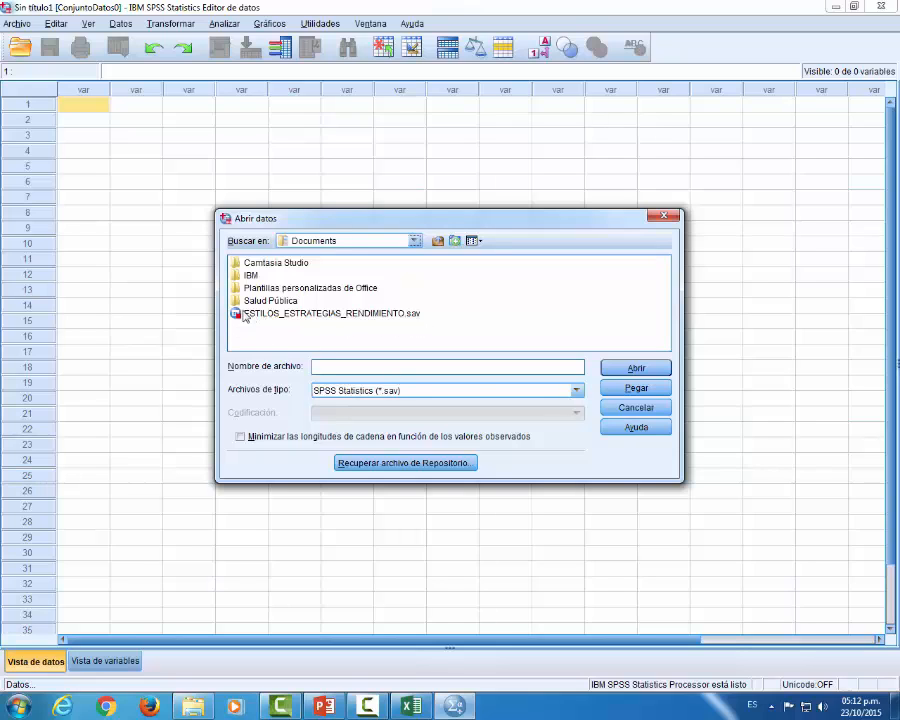
{"action": "left_click", "coordinate": [577, 391]}
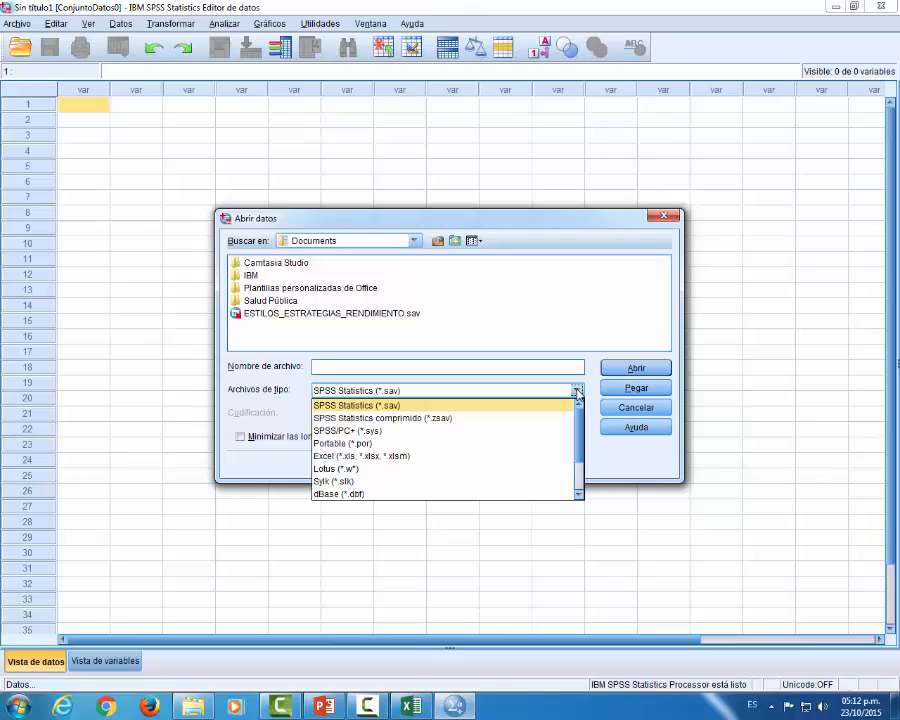
{"action": "left_click", "coordinate": [349, 456]}
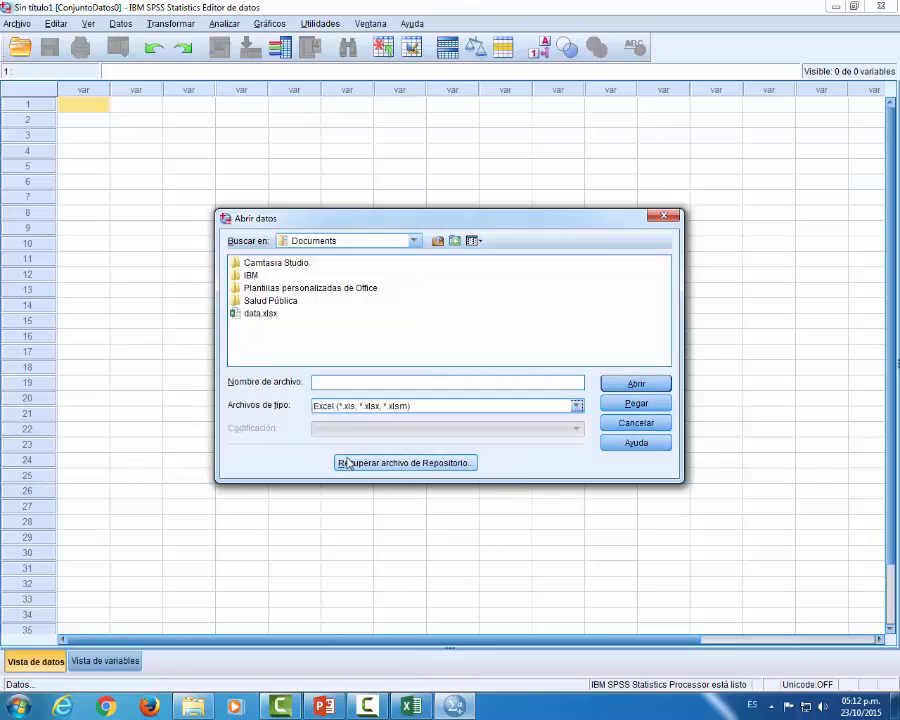
{"action": "left_click", "coordinate": [252, 315]}
{"action": "left_click", "coordinate": [633, 385]}
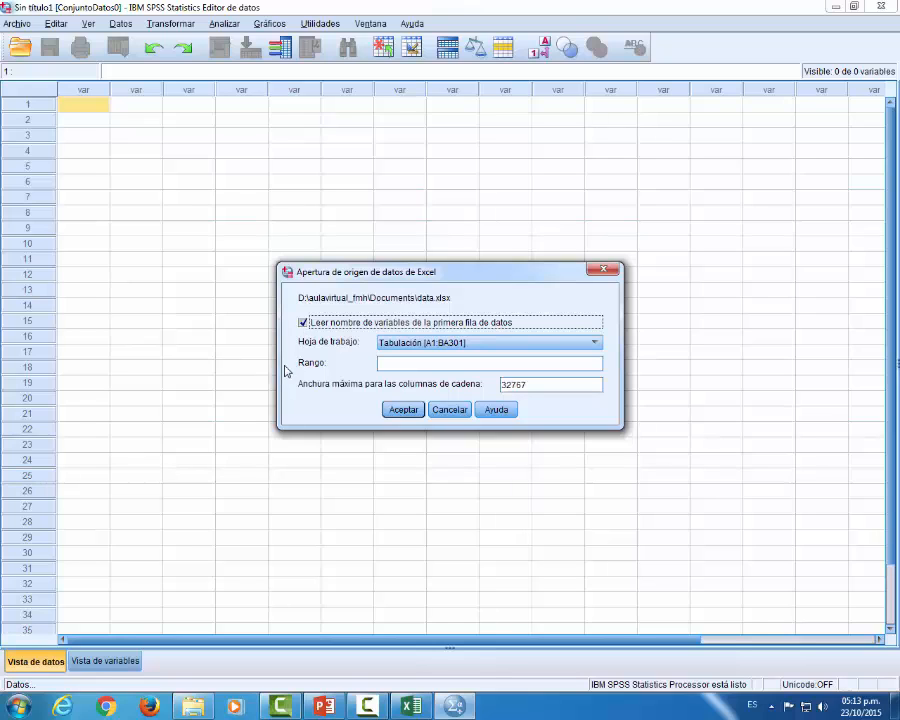
Try the Codificación and Universidad sheets as the worksheet to import, and set it back to Tabulación [A1:BA301]
{"action": "left_click", "coordinate": [596, 345]}
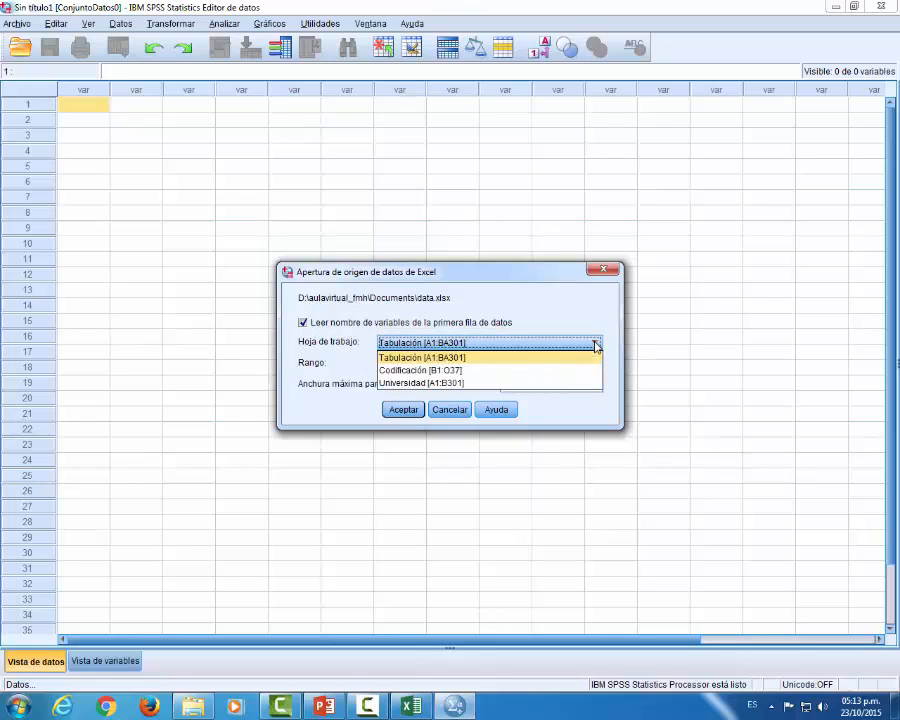
{"action": "left_click", "coordinate": [398, 371]}
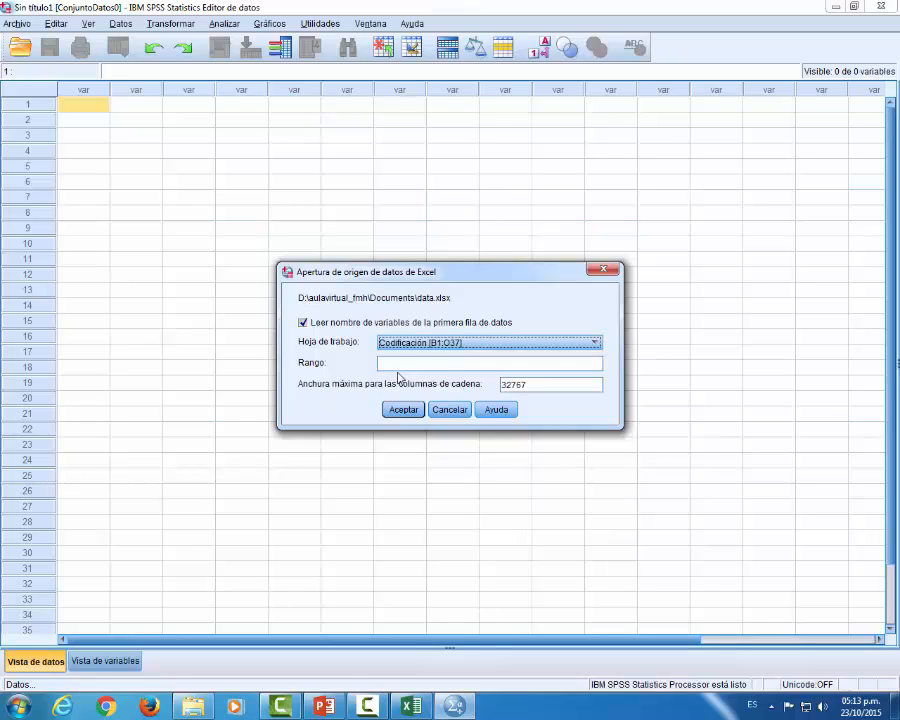
{"action": "left_click", "coordinate": [595, 345]}
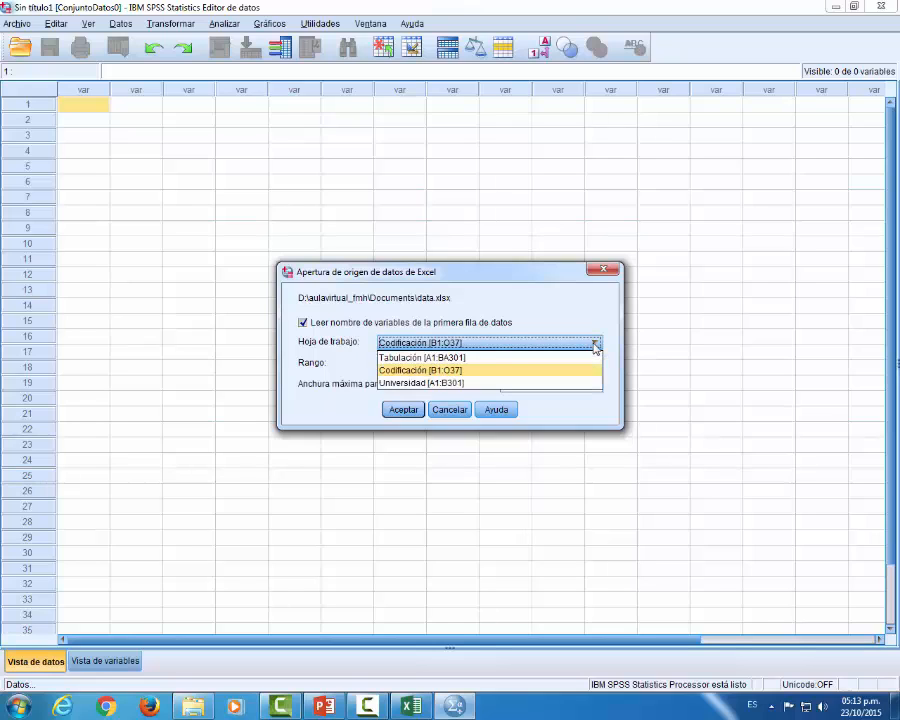
{"action": "left_click", "coordinate": [400, 383]}
{"action": "left_click", "coordinate": [584, 346]}
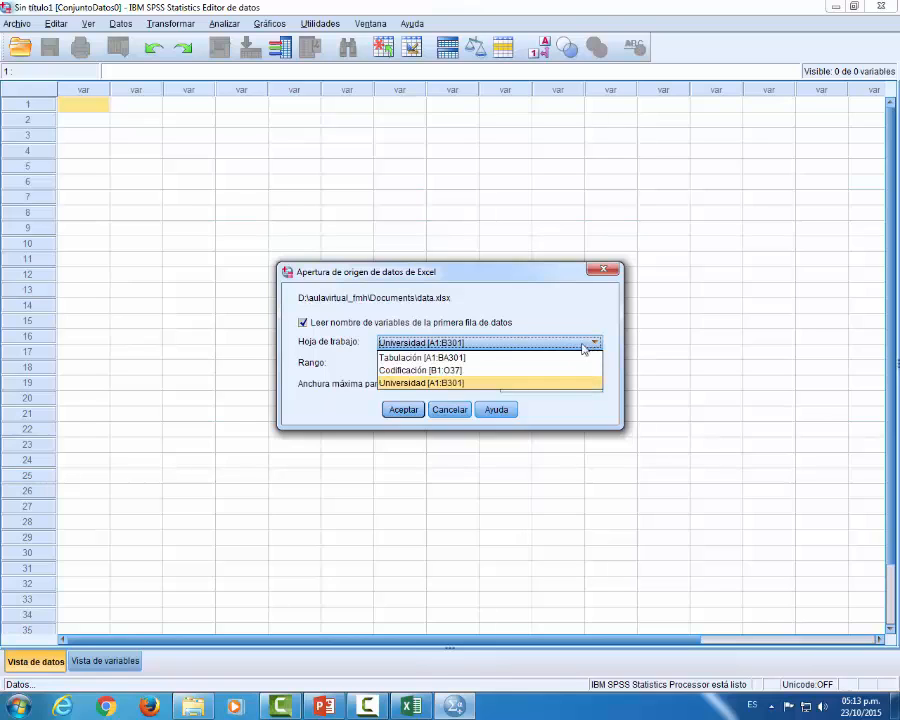
{"action": "left_click", "coordinate": [396, 358]}
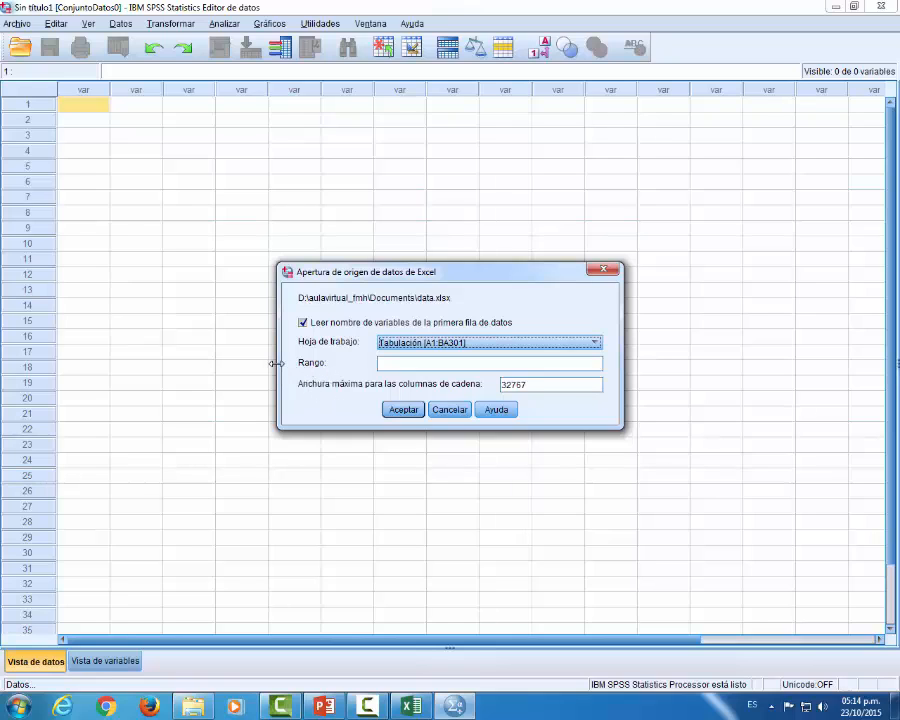
Import the Tabulación sheet with variable names read from the first row, and select the ID column in the data view
{"action": "left_click", "coordinate": [398, 412]}
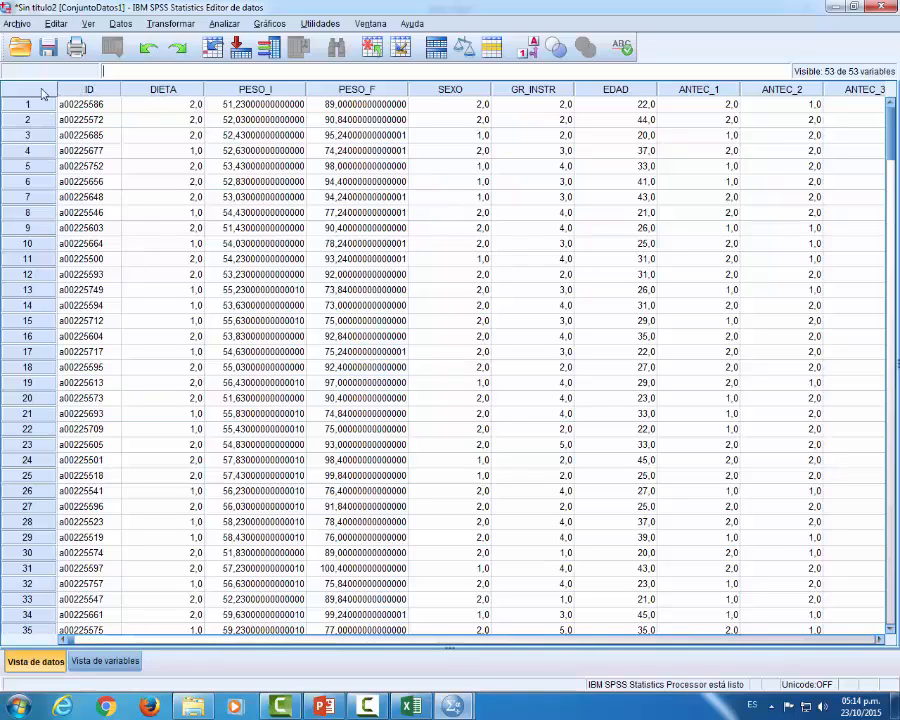
{"action": "left_click", "coordinate": [88, 90]}
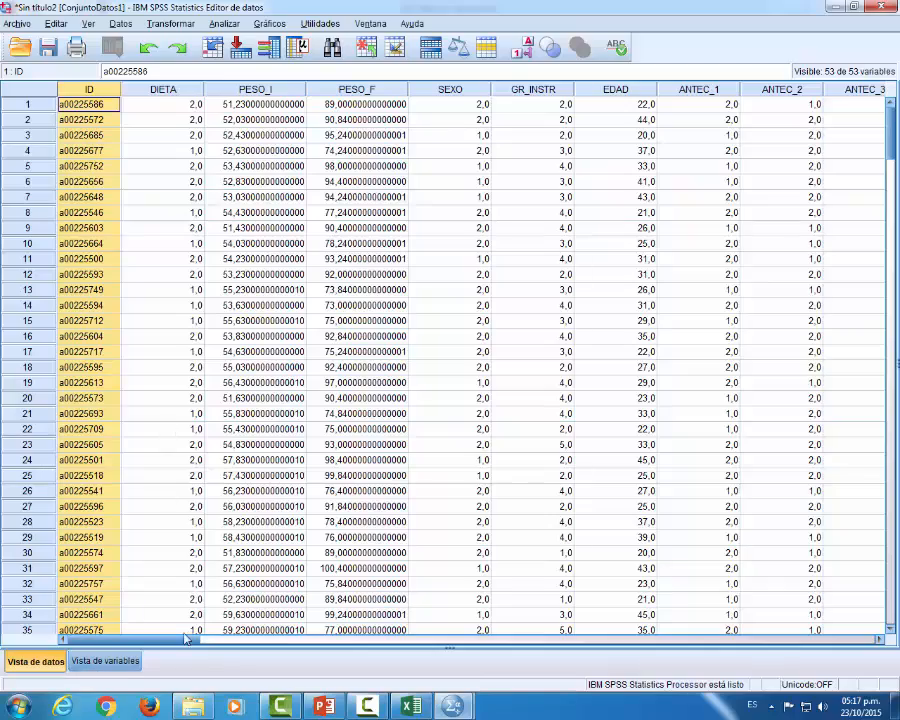
Delete the empty variables from EJERCICIO01 through EJERCICIO08, together with NOTAMAX and V53, from the imported dataset
{"action": "left_click_drag", "start_coordinate": [178, 638], "coordinate": [742, 697]}
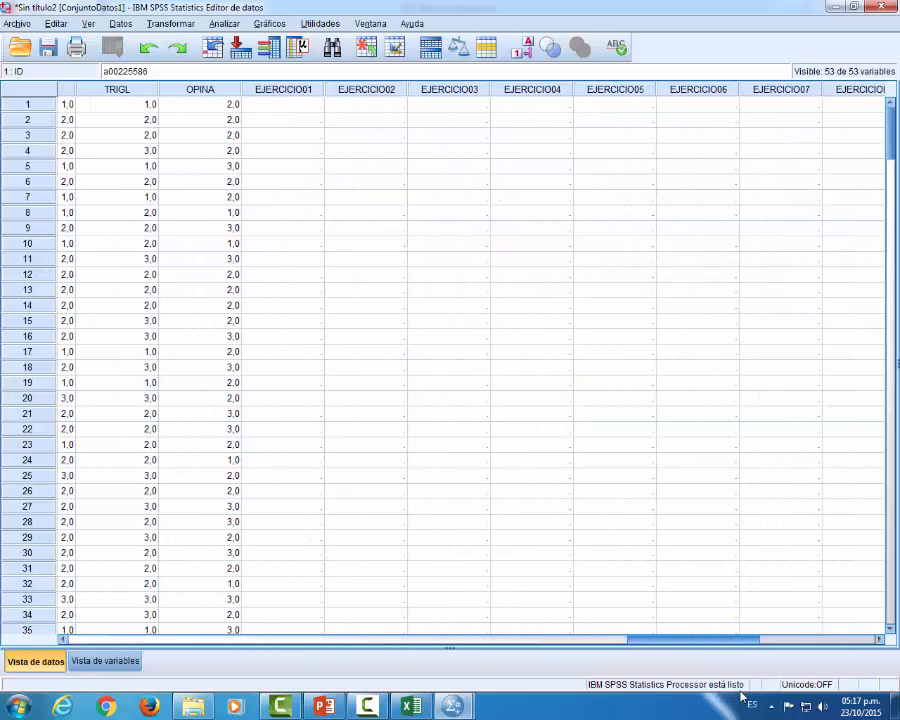
{"action": "left_click", "coordinate": [287, 92]}
{"action": "mouse_move", "coordinate": [291, 94]}
{"action": "left_mouse_down"}
{"action": "mouse_move", "coordinate": [470, 97]}
{"action": "mouse_move", "coordinate": [294, 92]}
{"action": "left_mouse_up"}
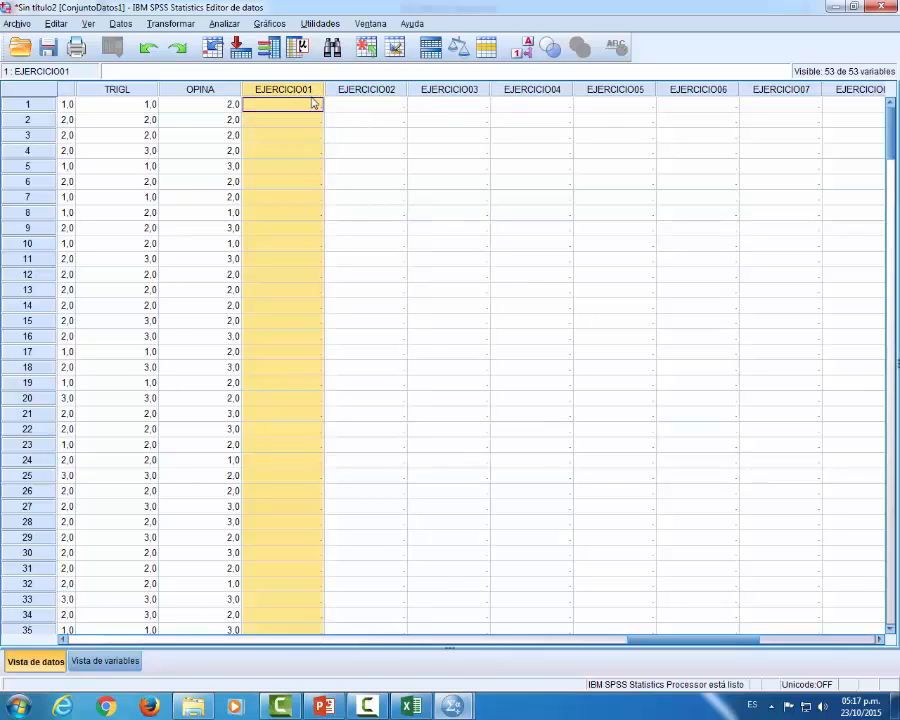
{"action": "left_click", "coordinate": [369, 90], "text": "shift"}
{"action": "left_click", "coordinate": [446, 90], "text": "shift"}
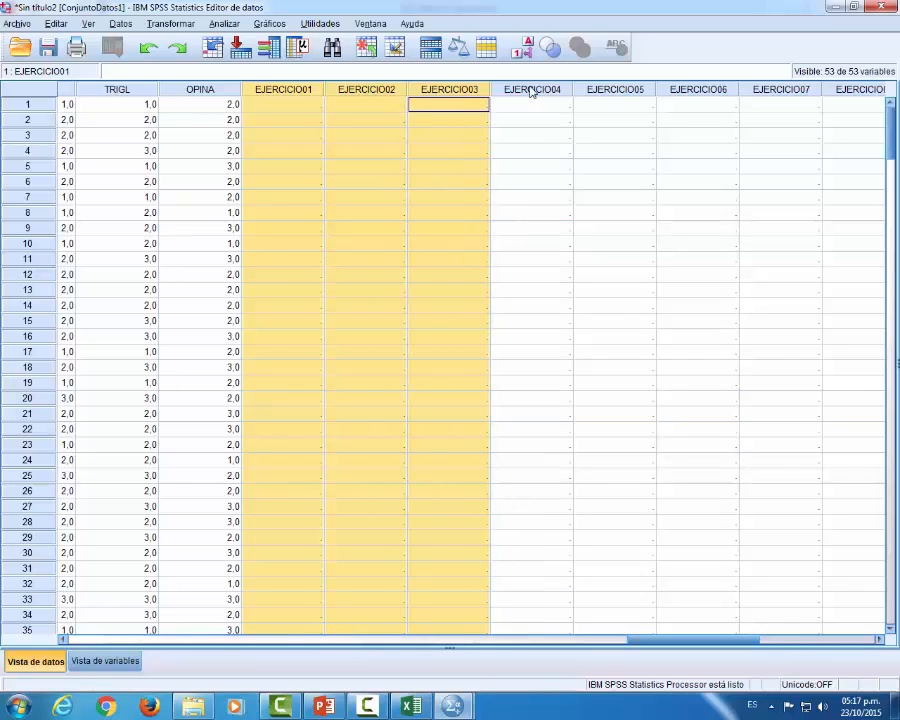
{"action": "left_click", "coordinate": [530, 90], "text": "shift"}
{"action": "left_click", "coordinate": [599, 93], "text": "shift"}
{"action": "left_click", "coordinate": [703, 92], "text": "shift"}
{"action": "left_click", "coordinate": [775, 90], "text": "shift"}
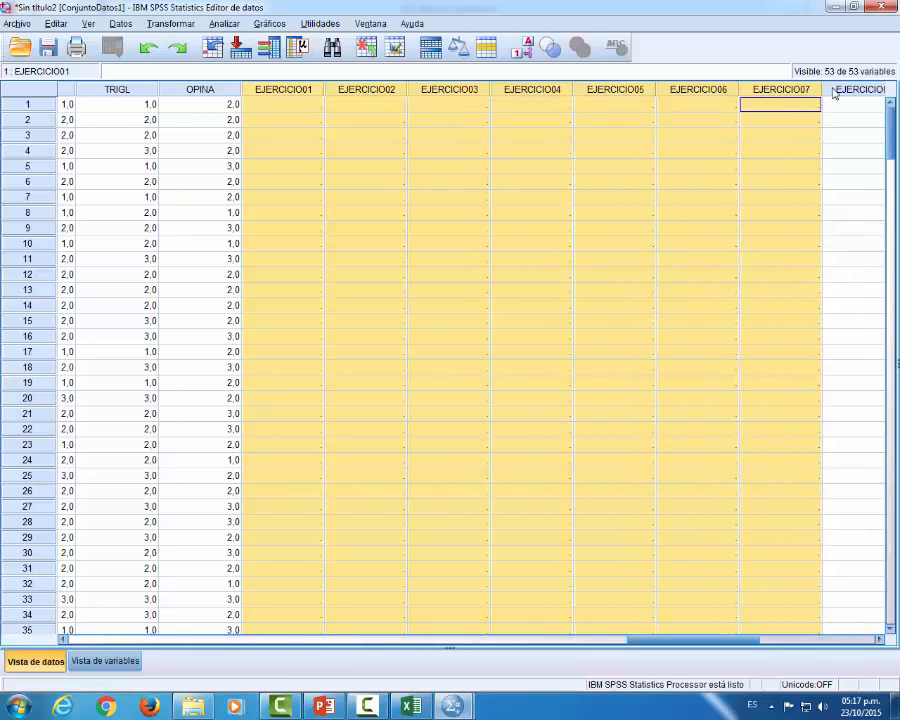
{"action": "left_click", "coordinate": [852, 90], "text": "shift"}
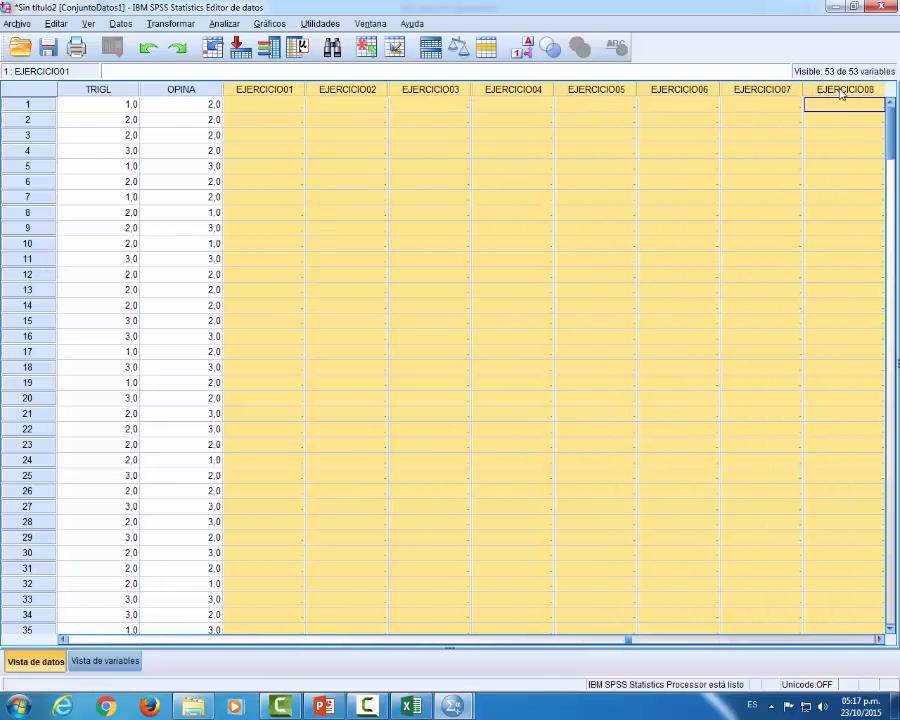
{"action": "left_click", "coordinate": [879, 639]}
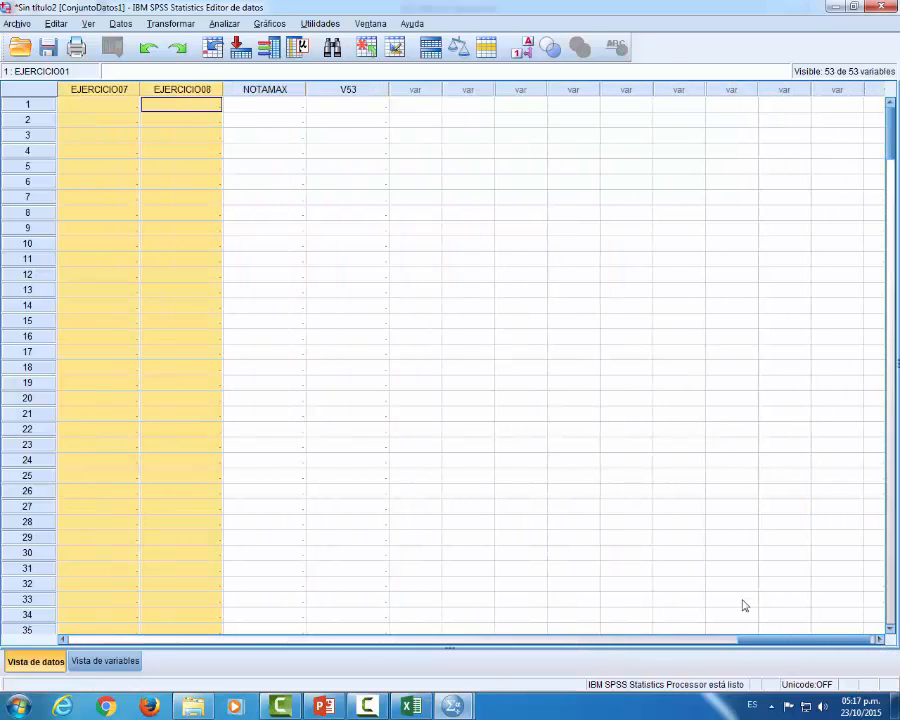
{"action": "left_click", "coordinate": [250, 92], "text": "shift"}
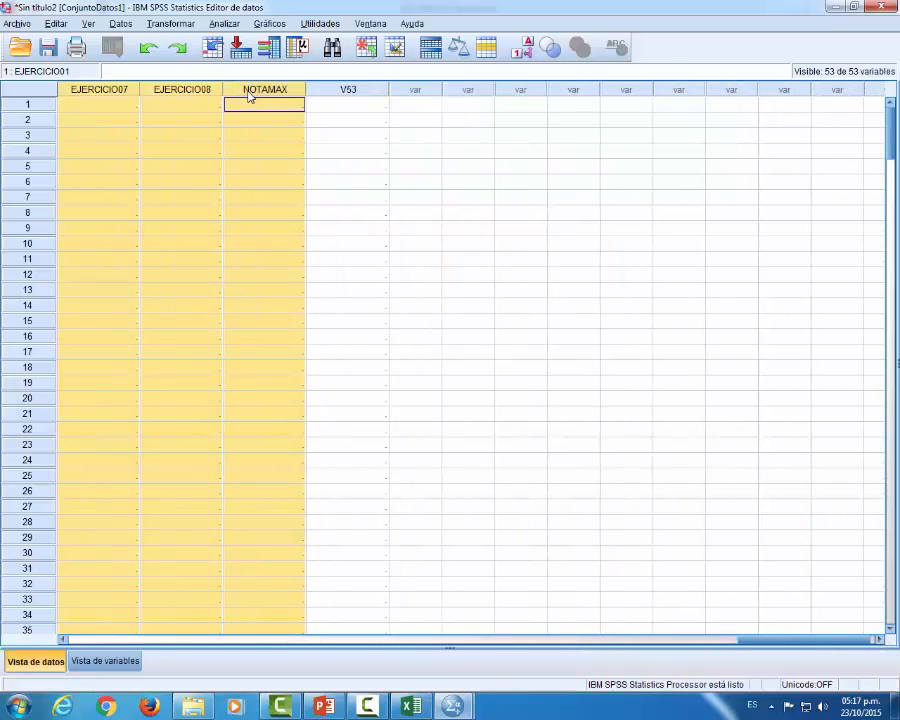
{"action": "left_click", "coordinate": [336, 90], "text": "shift"}
{"action": "right_click", "coordinate": [336, 90]}
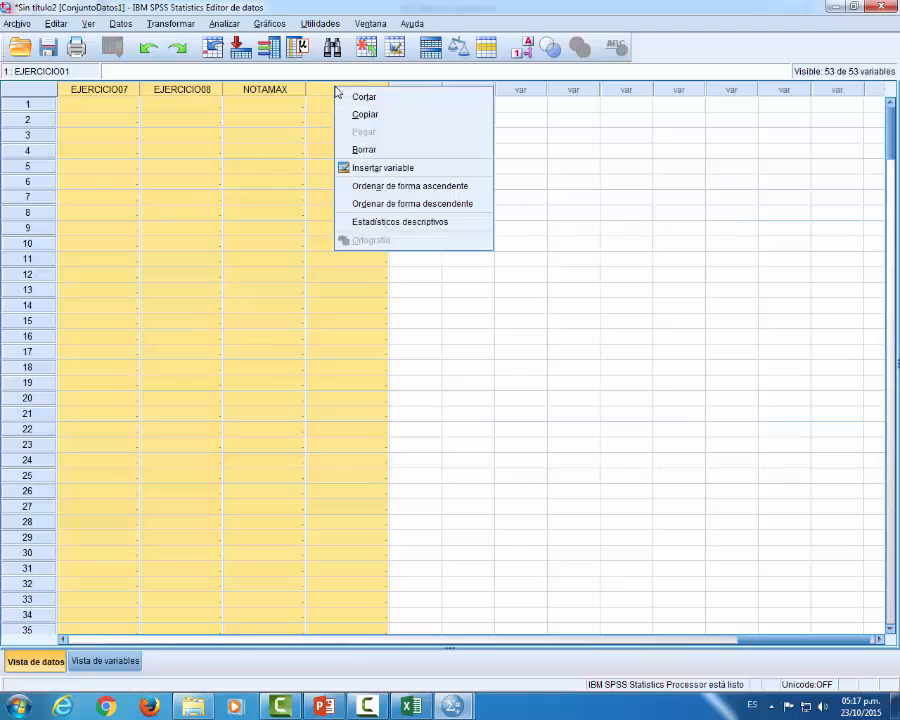
{"action": "left_click", "coordinate": [363, 148]}
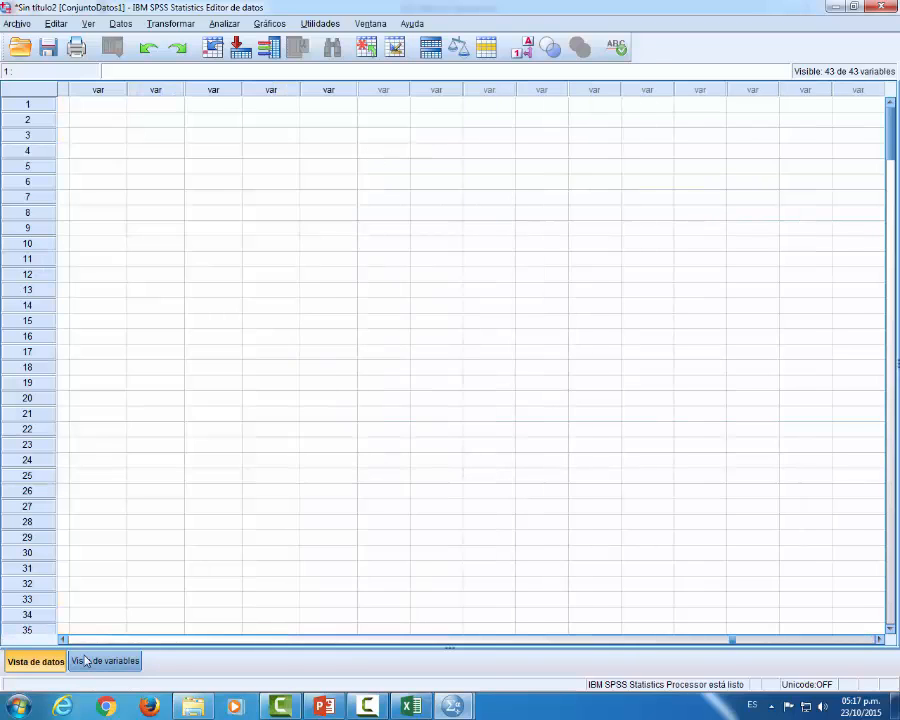
Look over the remaining variables and all cases down to the last row, and show the variable definitions
{"action": "left_click_drag", "start_coordinate": [62, 640], "coordinate": [62, 642]}
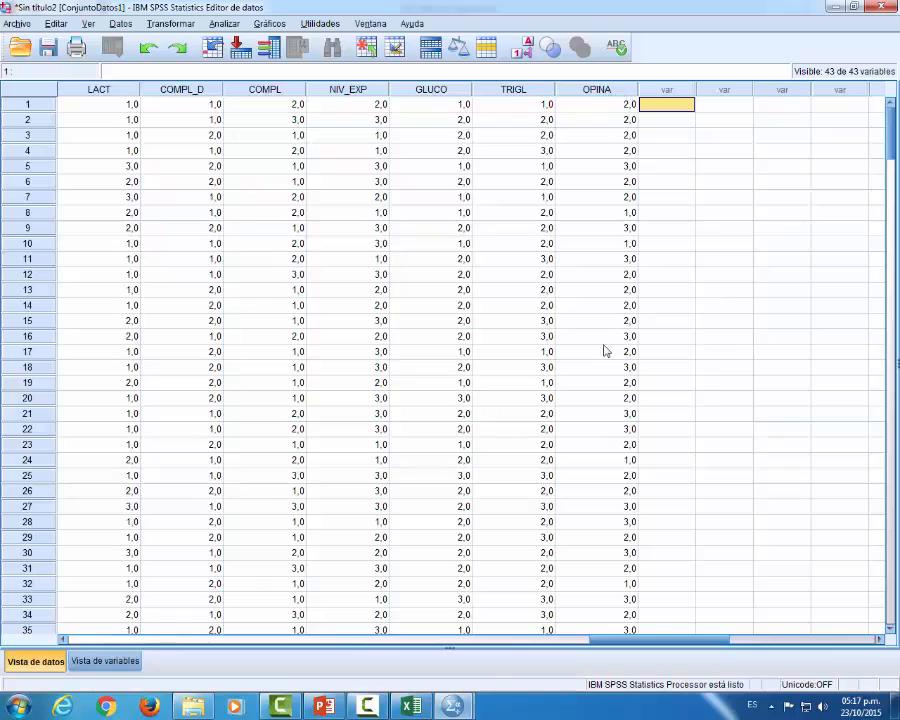
{"action": "left_click_drag", "start_coordinate": [623, 647], "coordinate": [60, 647]}
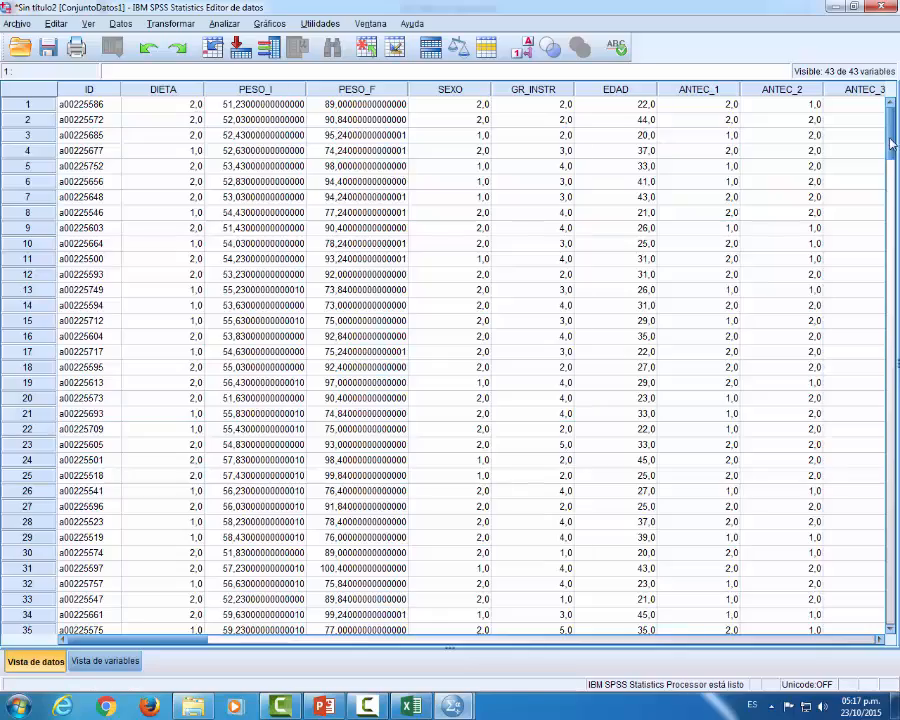
{"action": "left_click_drag", "start_coordinate": [891, 143], "coordinate": [864, 578]}
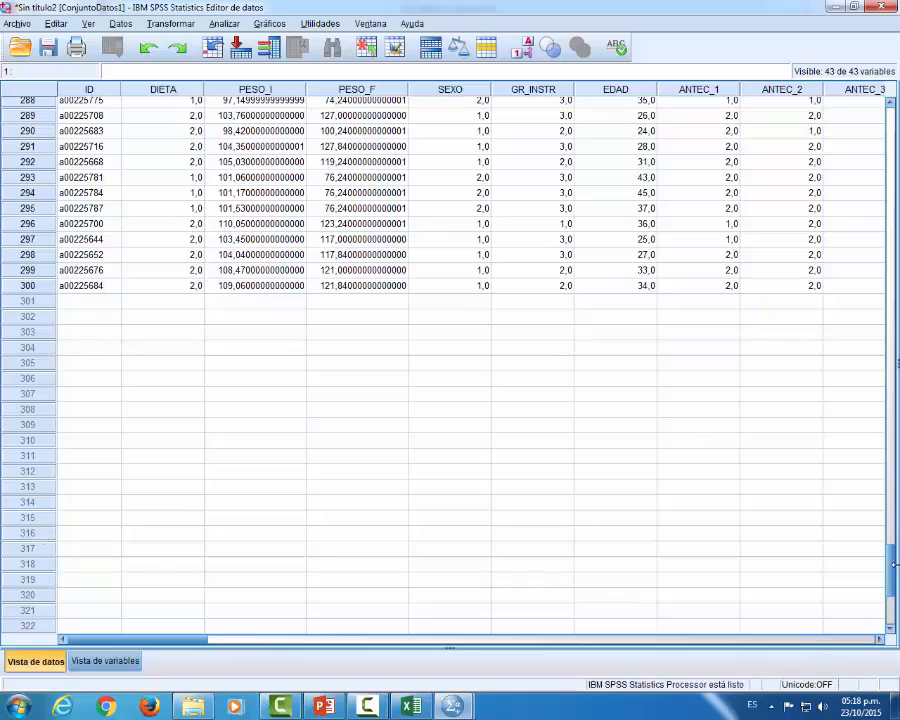
{"action": "left_click_drag", "start_coordinate": [893, 565], "coordinate": [893, 128]}
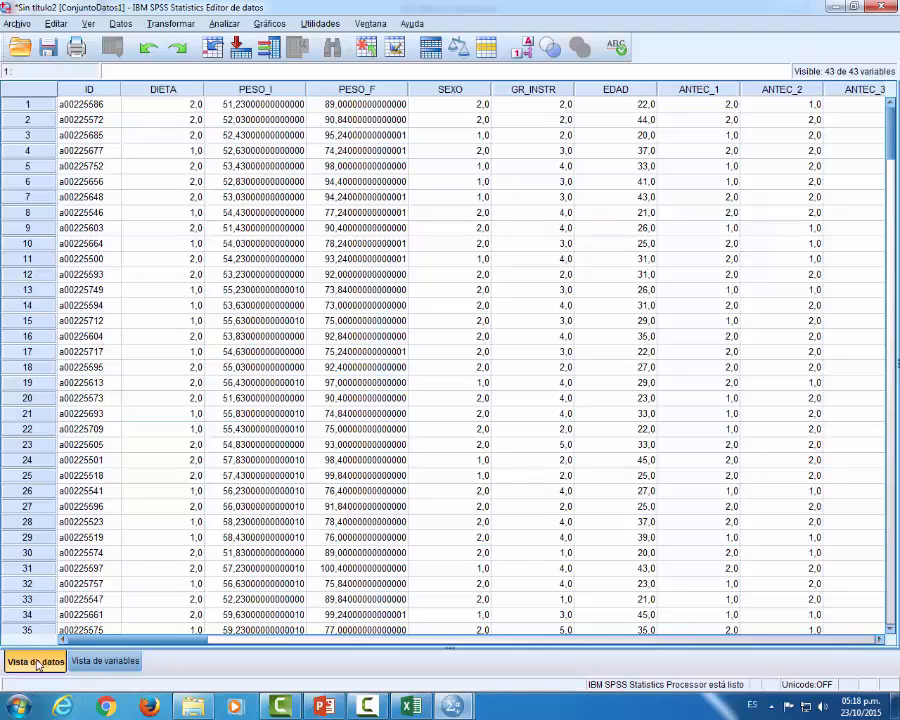
{"action": "left_click", "coordinate": [105, 662]}
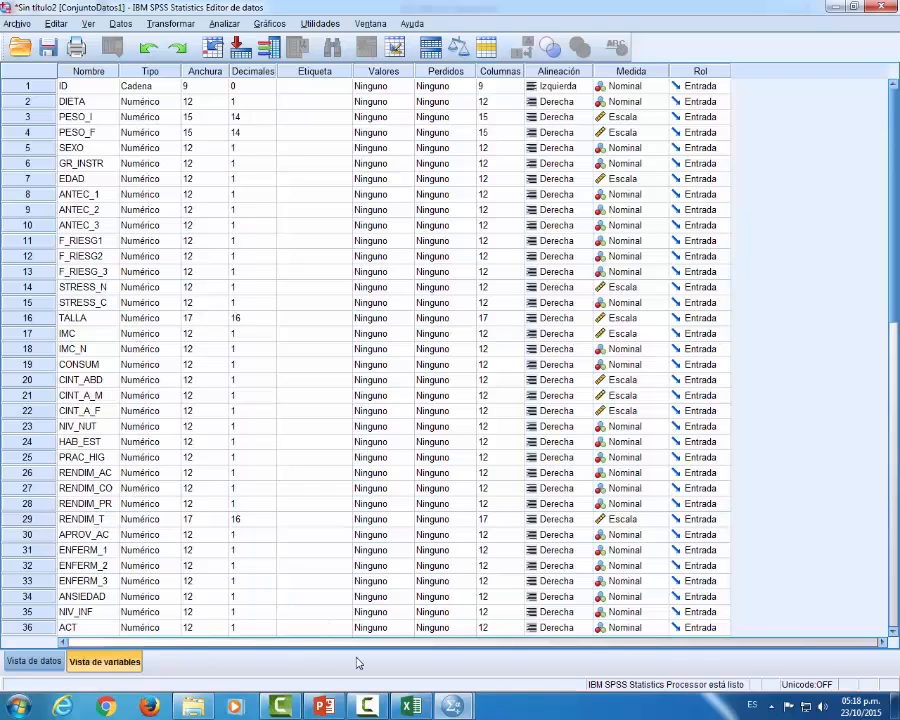
Check the SEXO codes on the Tabulación sheet in Excel and their meanings on the Codificación sheet, and return to SPSS Statistics
{"action": "left_click", "coordinate": [411, 706]}
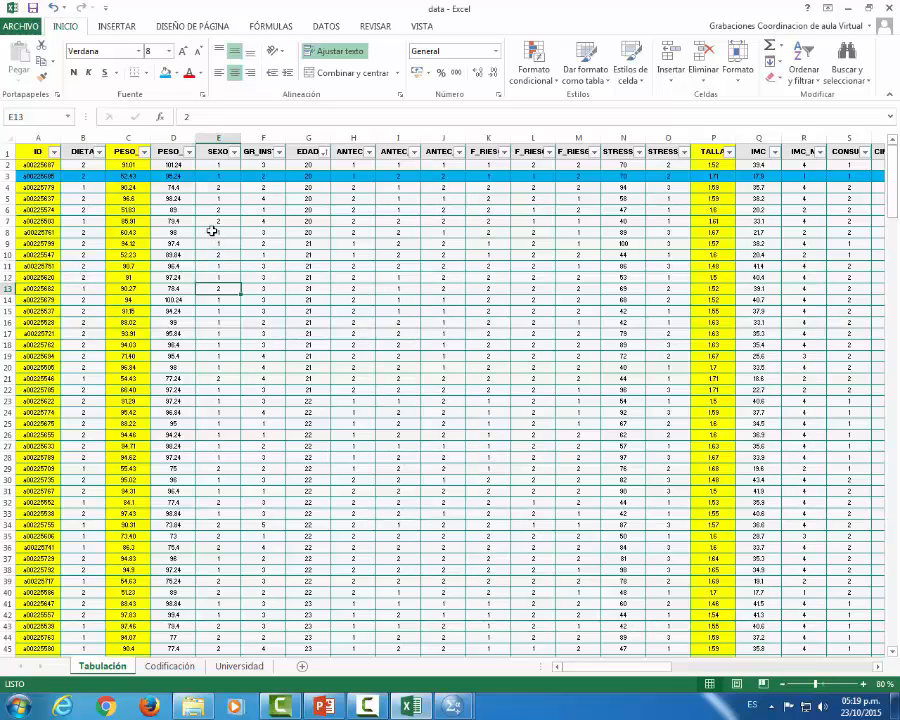
{"action": "left_click", "coordinate": [219, 198]}
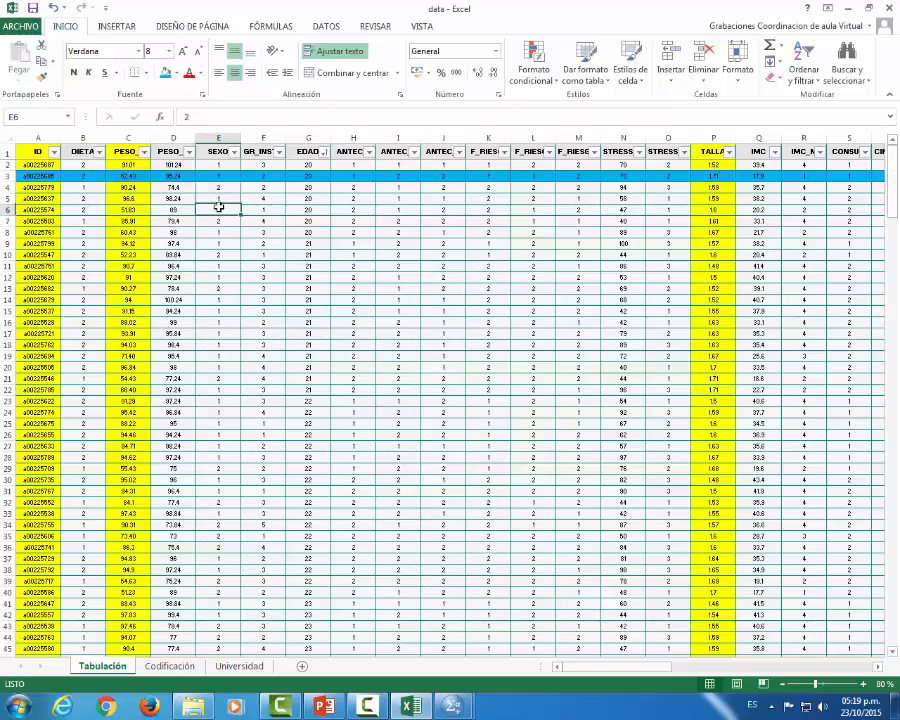
{"action": "left_click", "coordinate": [219, 207]}
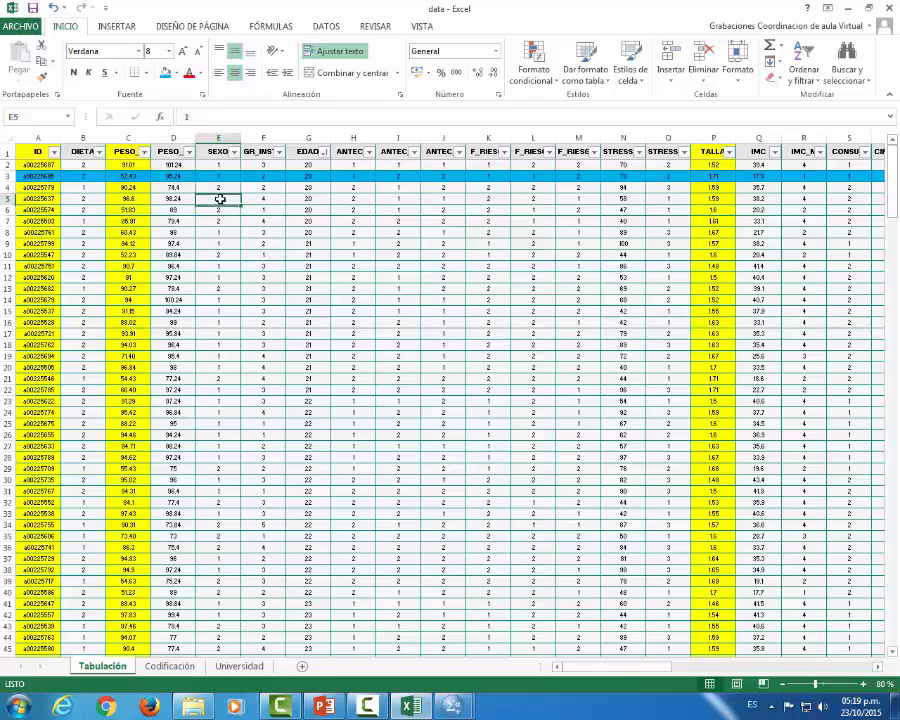
{"action": "left_click", "coordinate": [169, 666]}
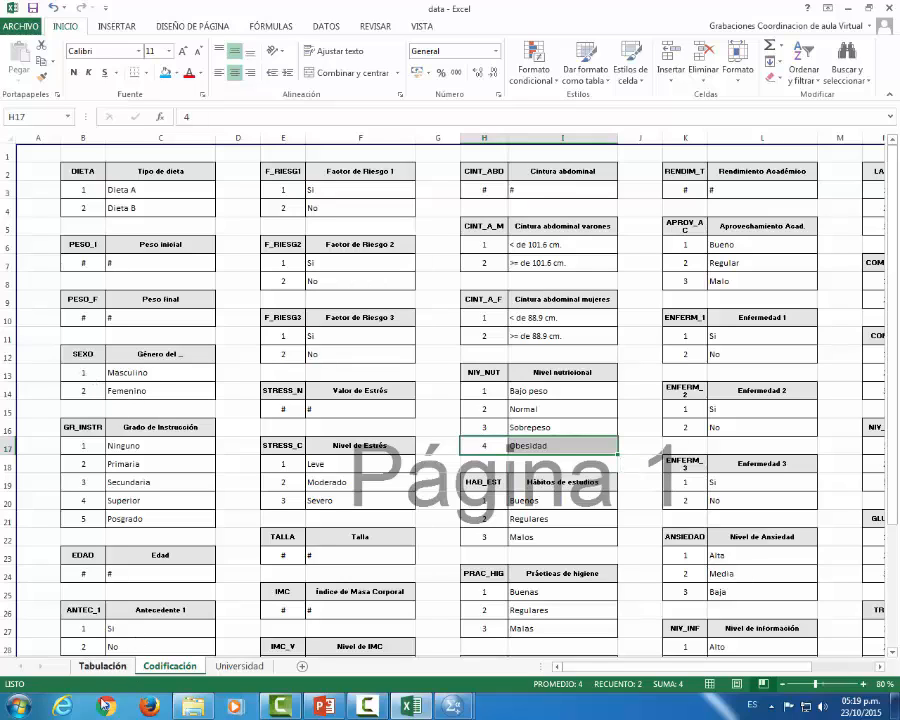
{"action": "key", "text": "alt+Tab"}
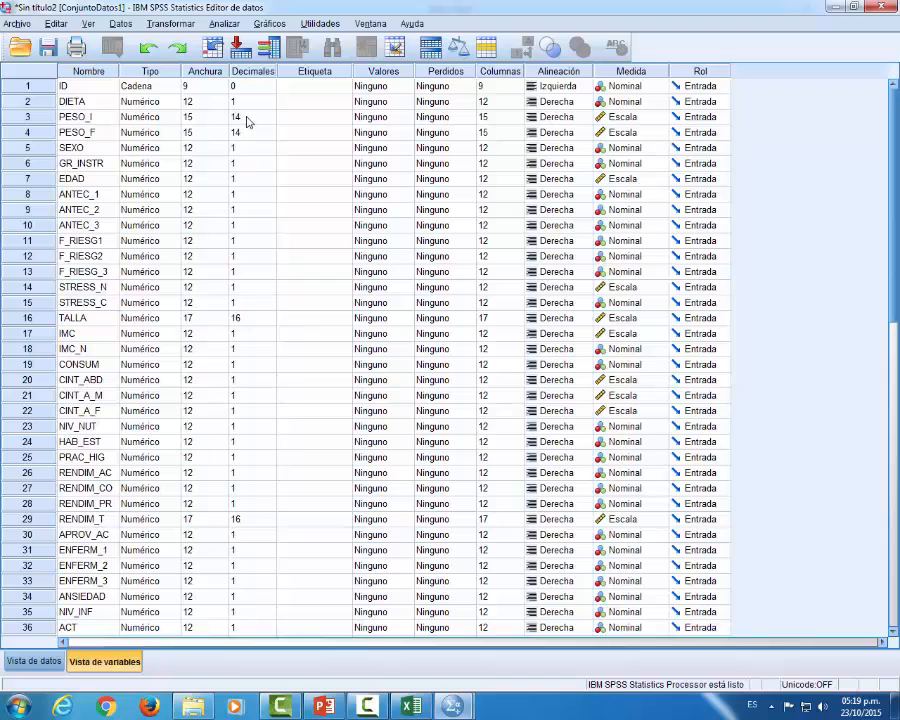
Set the decimals of PESO_I to 2 and check its values in the data view
{"action": "left_click", "coordinate": [40, 662]}
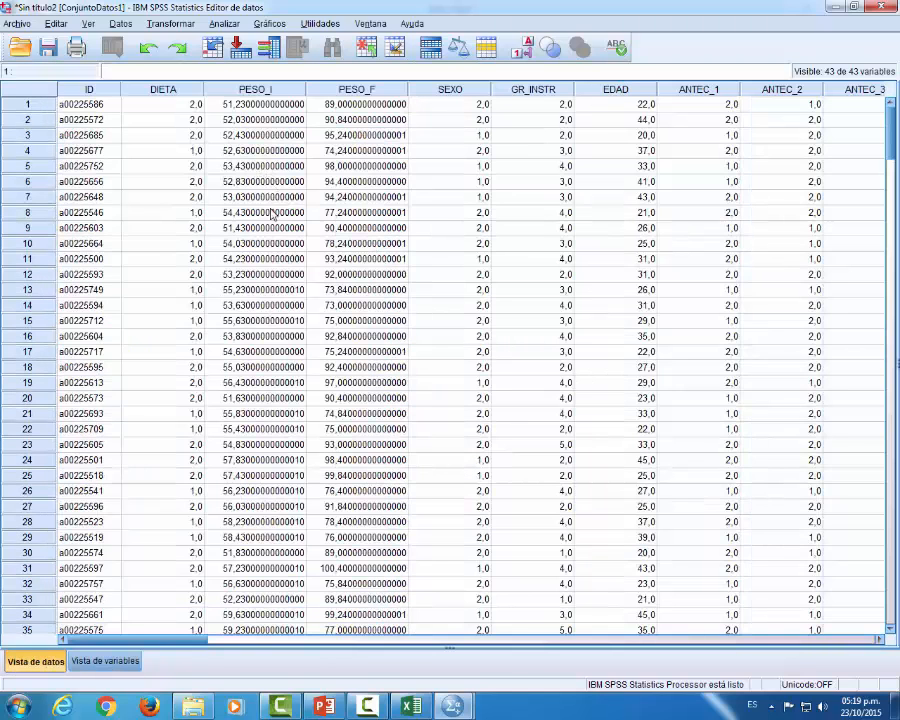
{"action": "key", "text": "ctrl+t"}
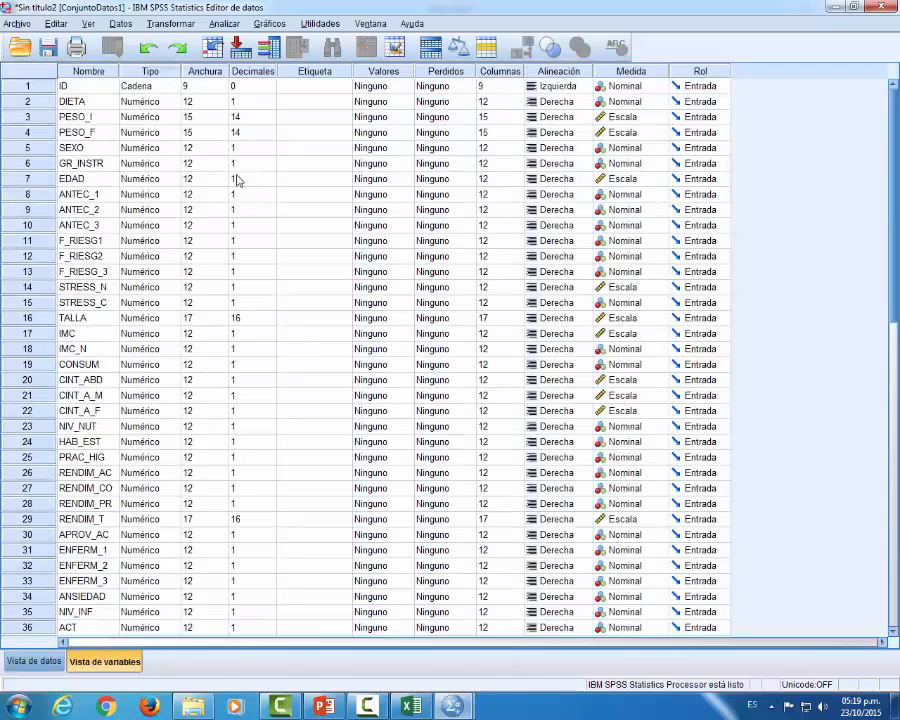
{"action": "left_click", "coordinate": [254, 122]}
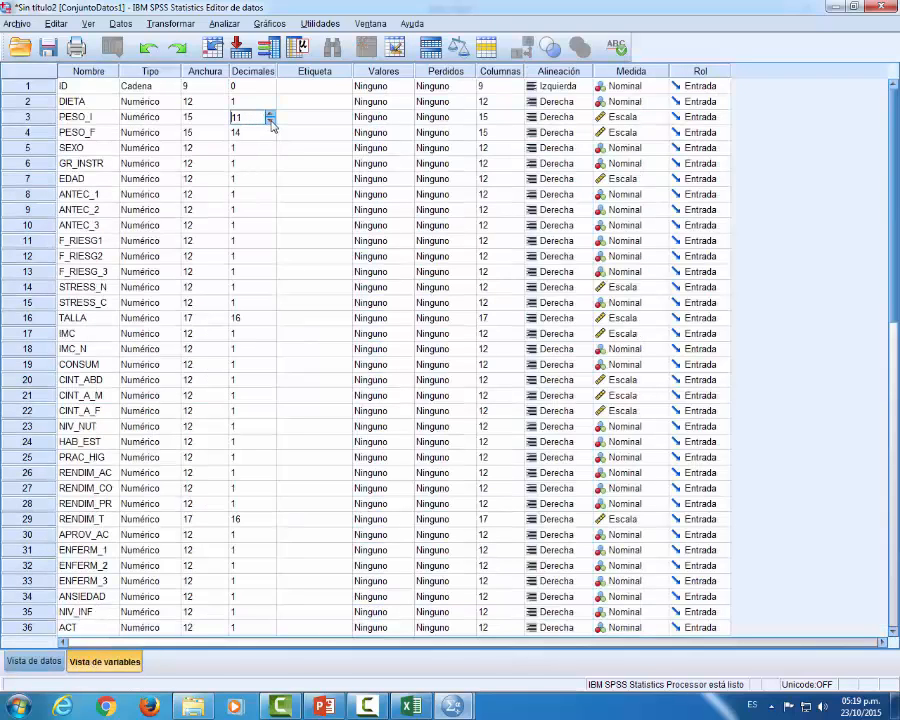
{"action": "left_click", "coordinate": [270, 121]}
{"action": "left_click", "coordinate": [262, 178]}
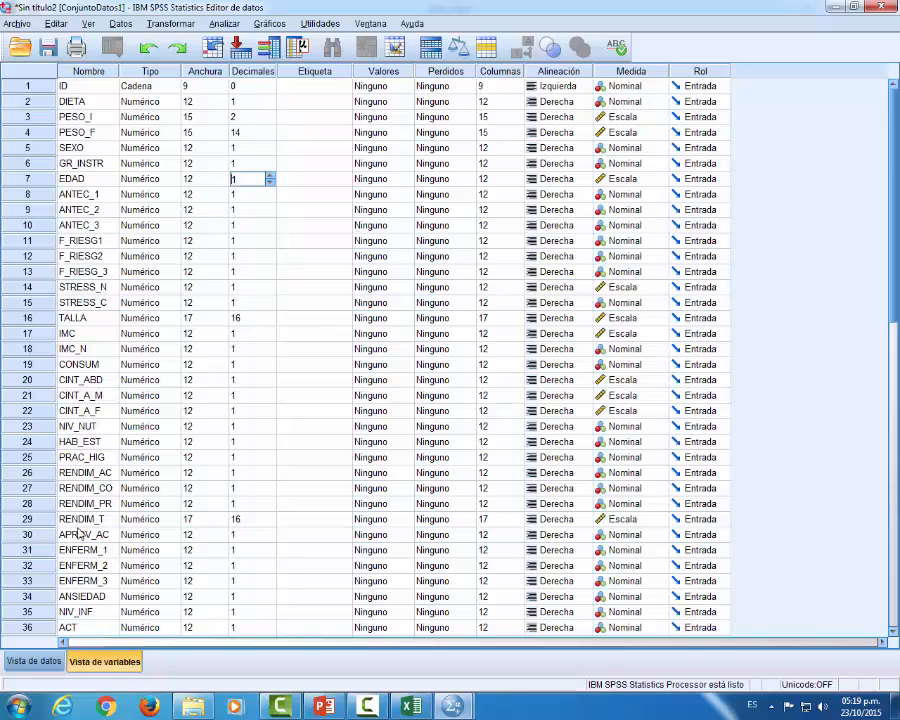
{"action": "left_click", "coordinate": [36, 662]}
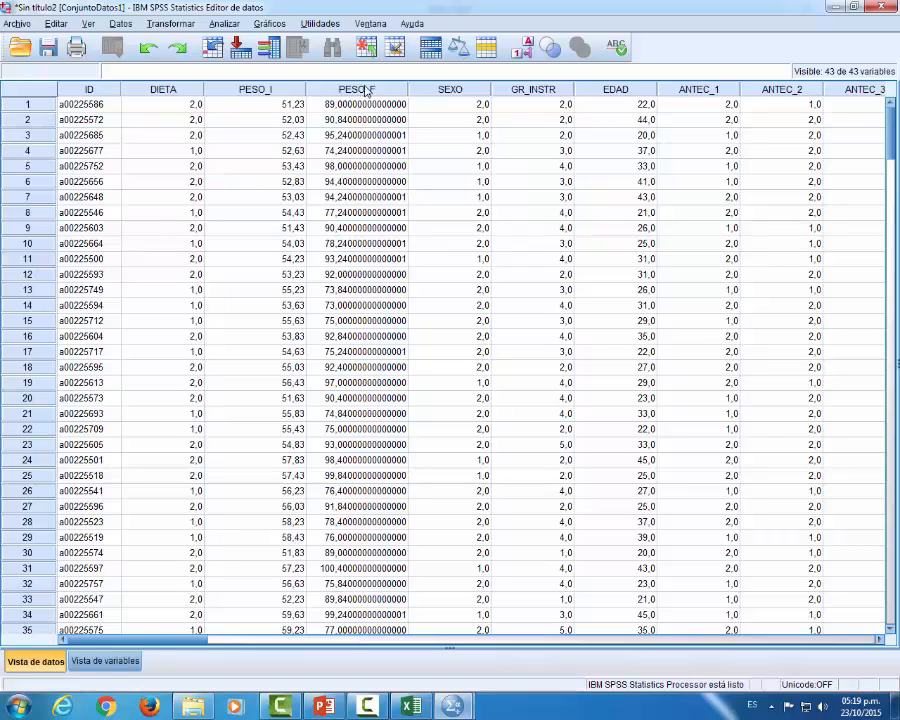
Set the decimals of PESO_F to 2 and check its values in the data view
{"action": "left_click", "coordinate": [80, 665]}
{"action": "left_click", "coordinate": [249, 131]}
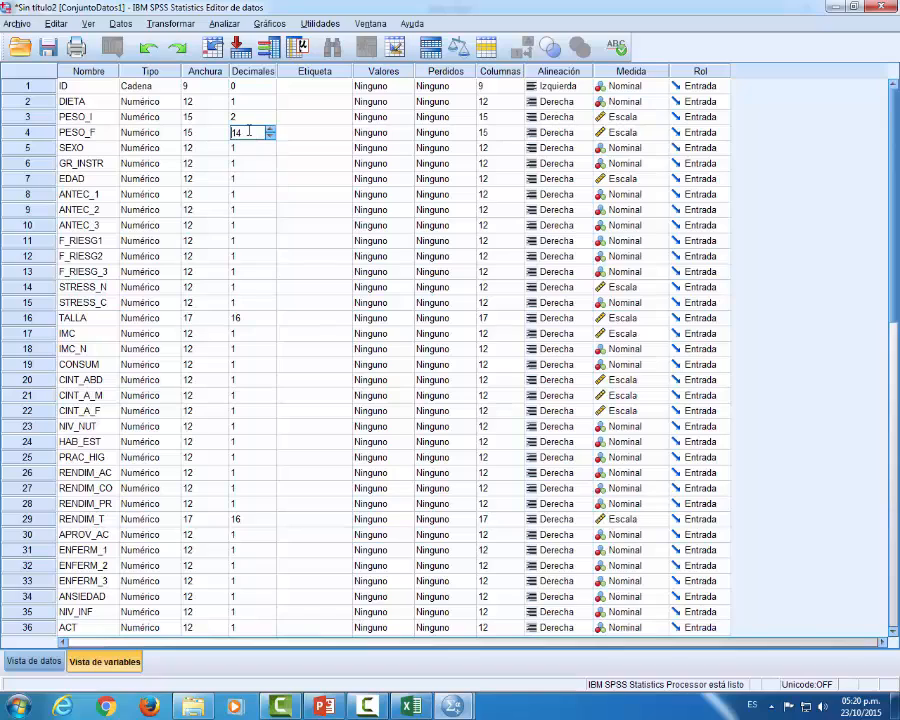
{"action": "left_click", "coordinate": [270, 136]}
{"action": "left_click", "coordinate": [35, 661]}
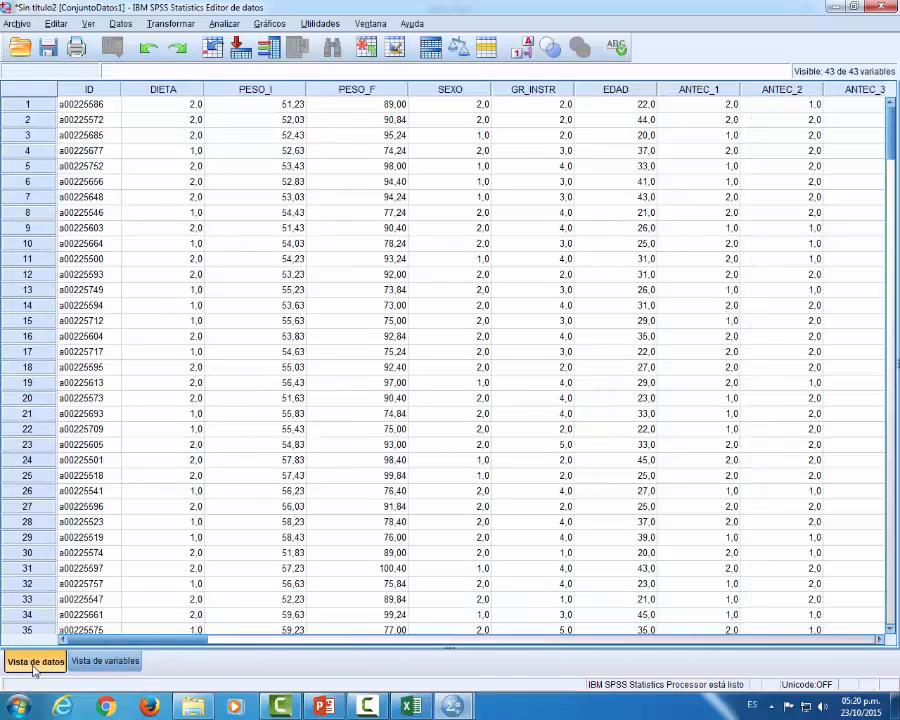
Give the DIETA variable the label "Dieta" in the variable definitions
{"action": "left_click", "coordinate": [105, 662]}
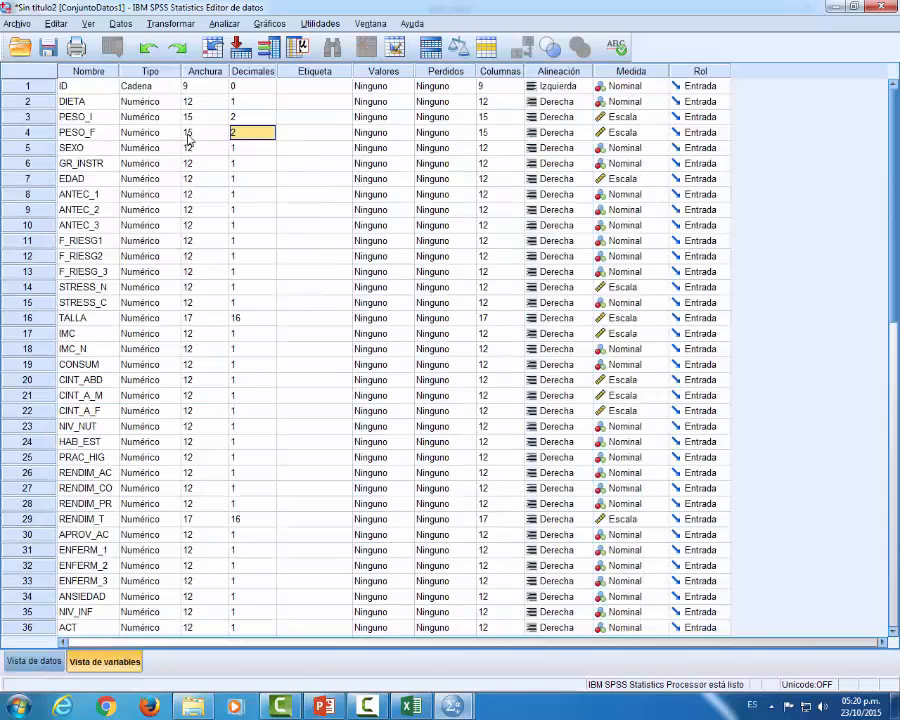
{"action": "left_click", "coordinate": [241, 104]}
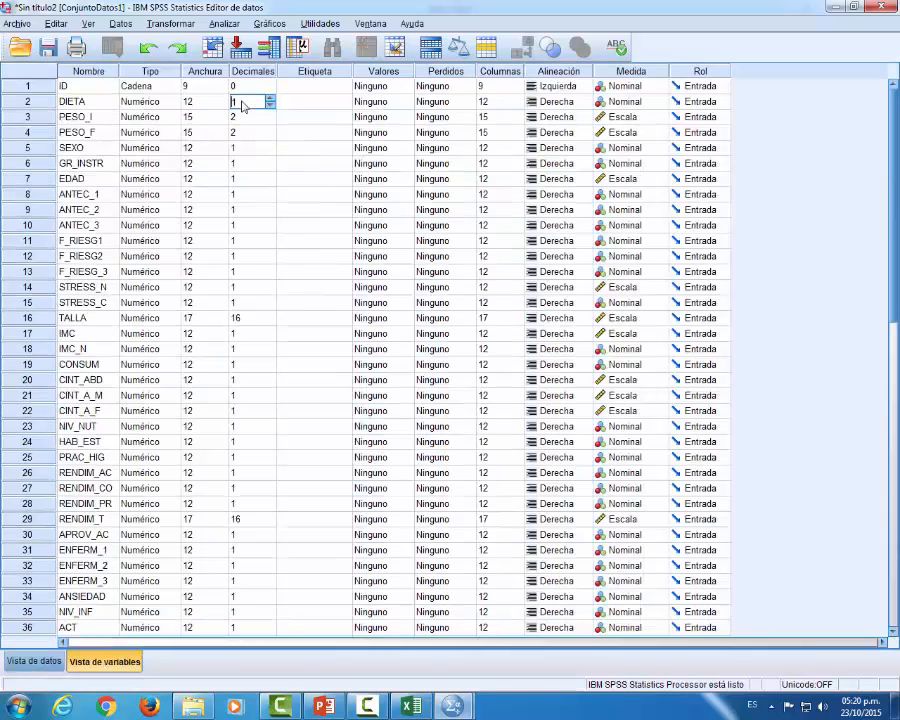
{"action": "left_click", "coordinate": [310, 104]}
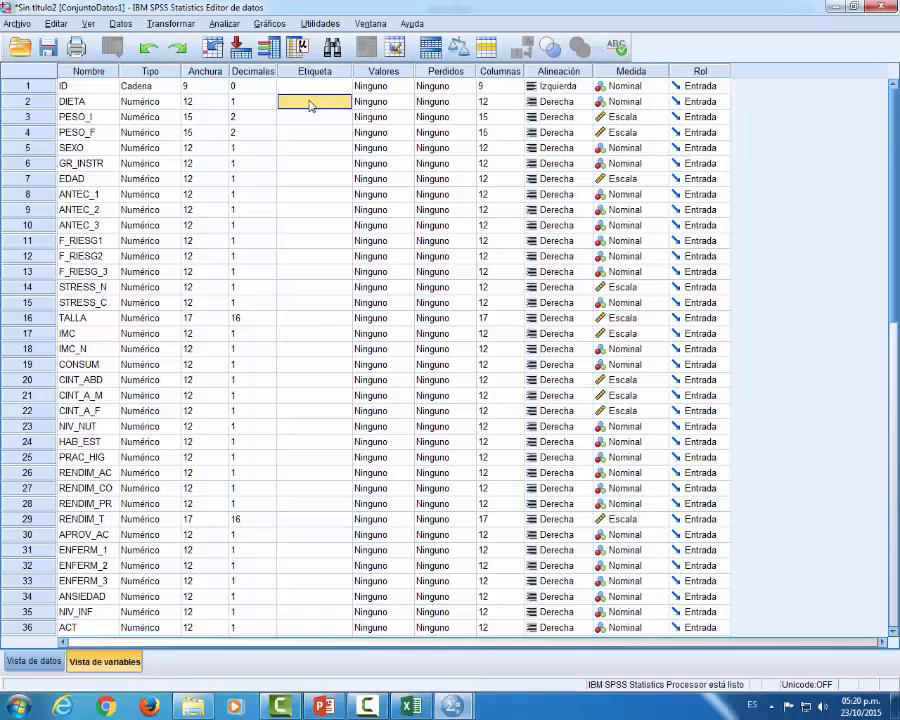
{"action": "type", "text": "Dieta"}
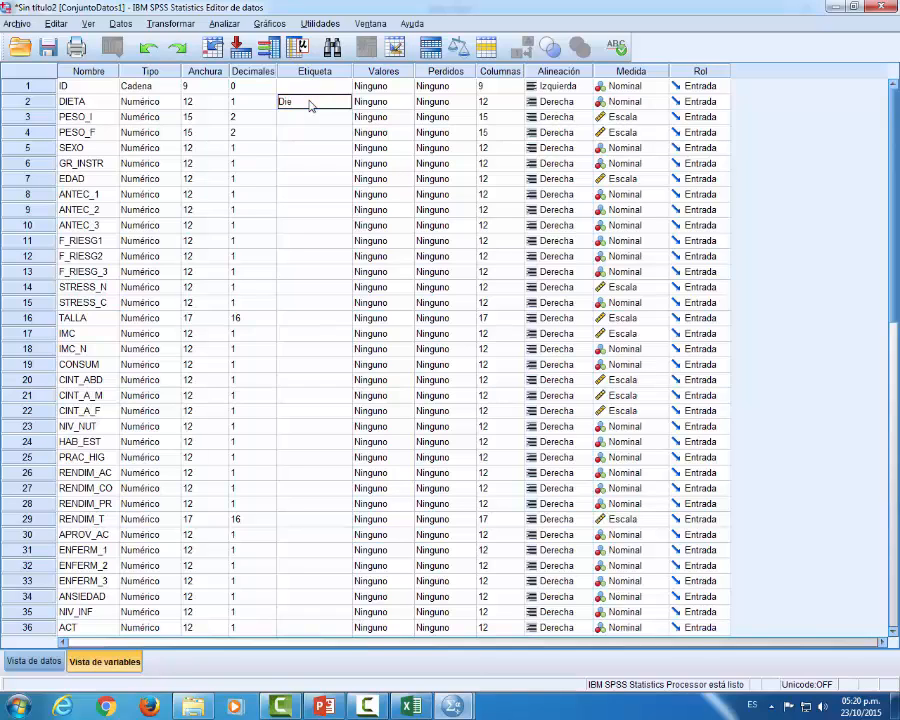
Look up the DIETA codes on Excel's Codificación sheet and define its value labels in SPSS Statistics: 1 = "Dieta A", 2 = "Dieta B"
{"action": "left_click", "coordinate": [389, 102]}
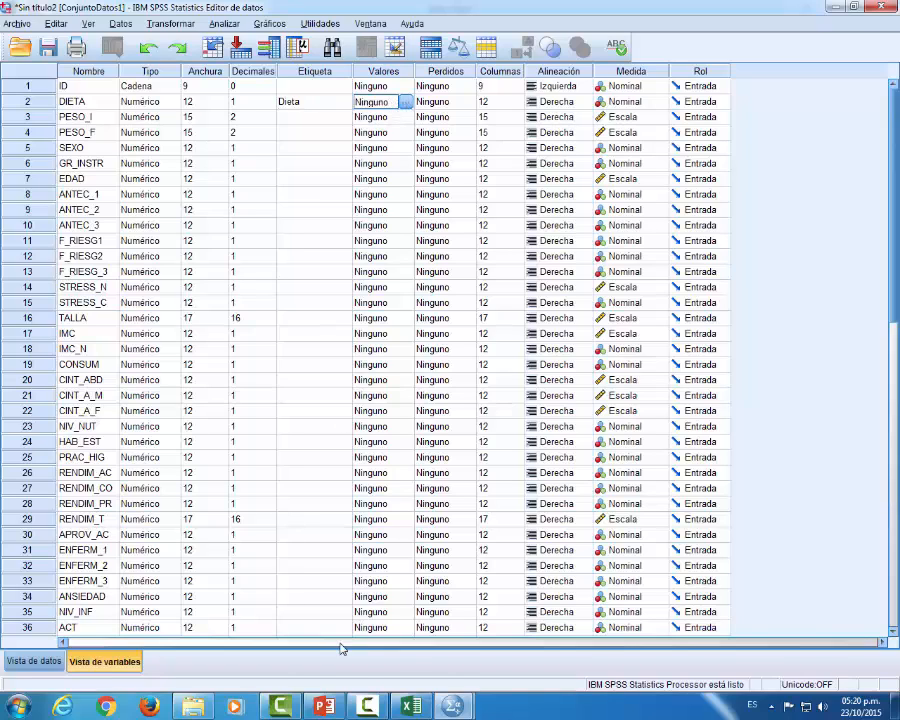
{"action": "left_click", "coordinate": [411, 707]}
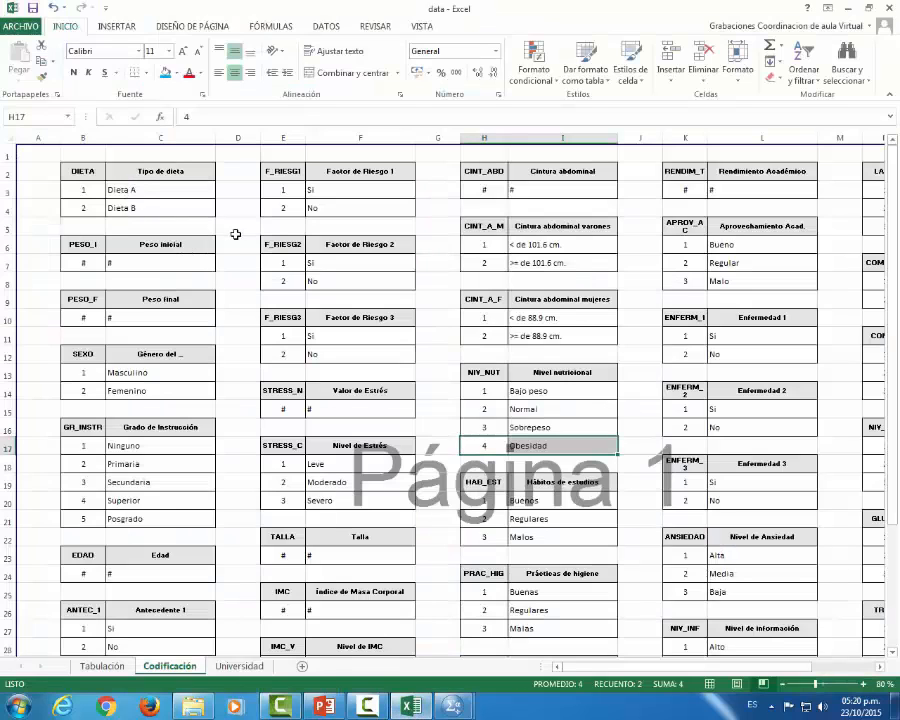
{"action": "key", "text": "alt+Tab"}
{"action": "left_click", "coordinate": [405, 102]}
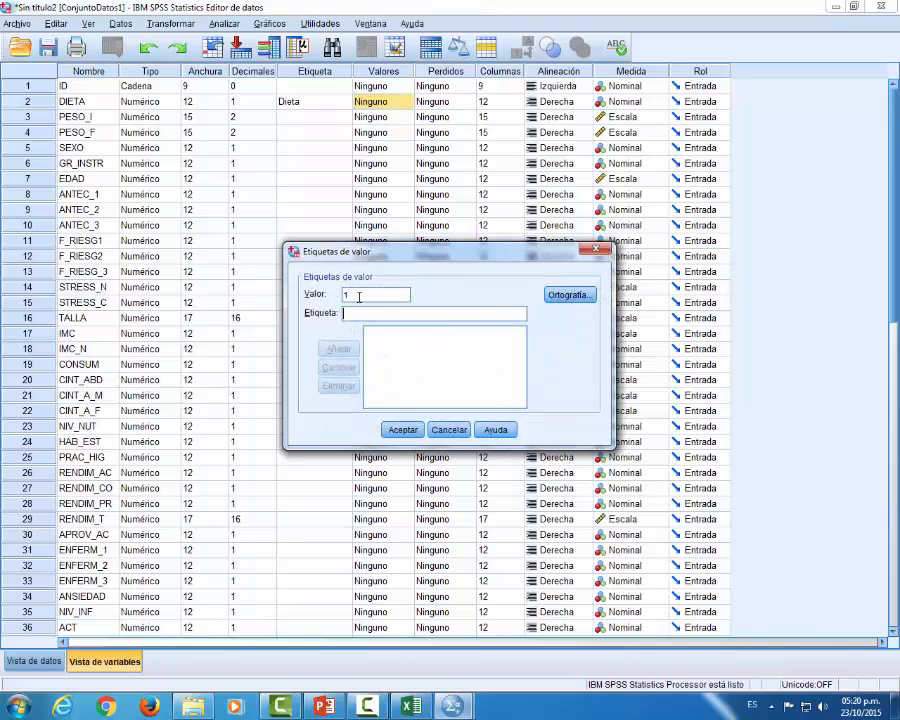
{"action": "type", "text": "Dieta A"}
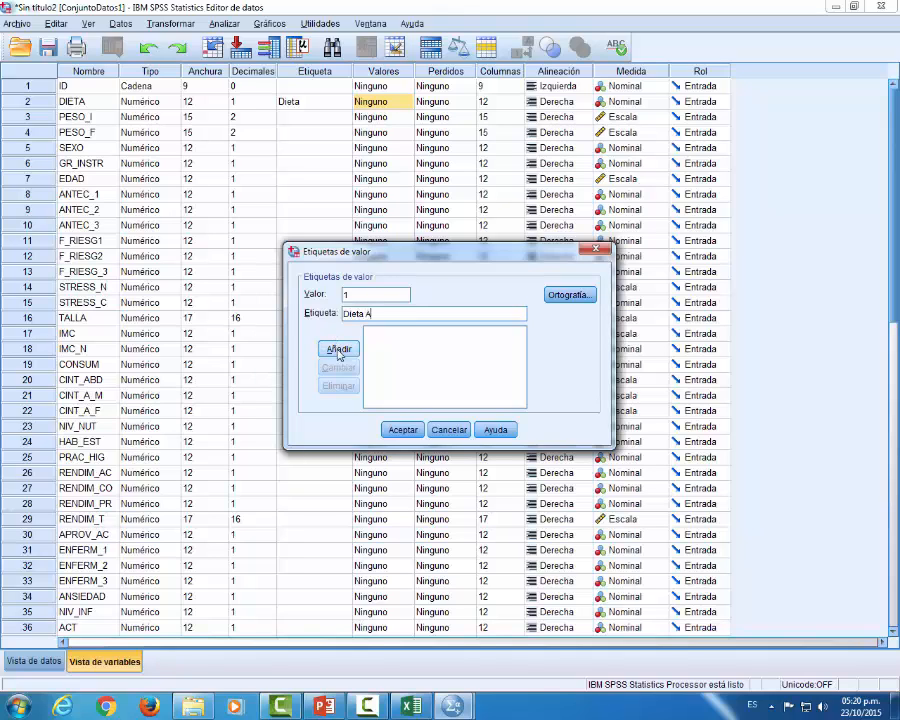
{"action": "key", "text": "Return"}
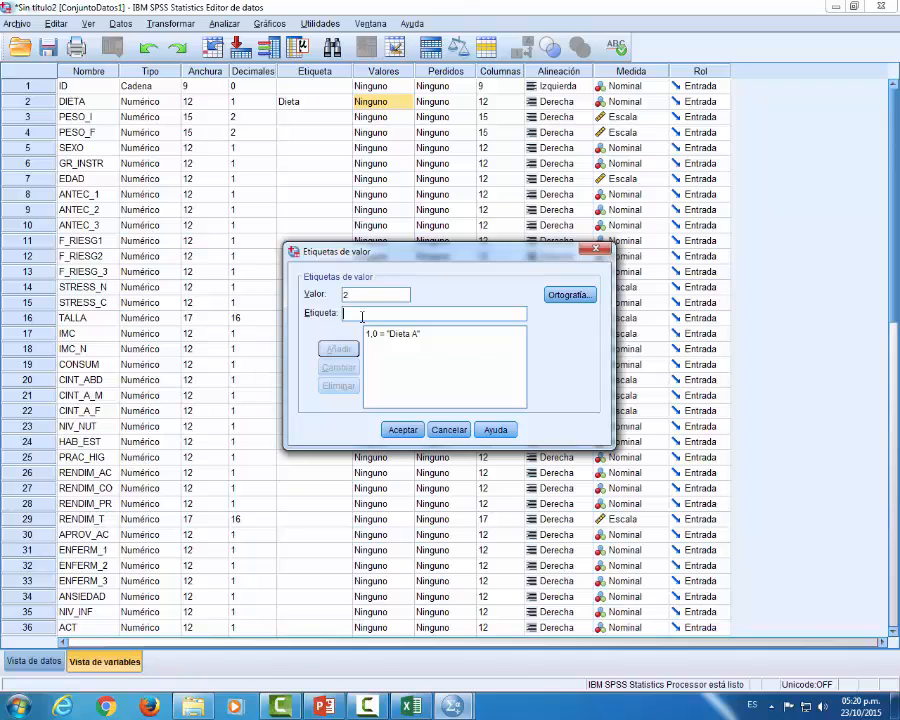
{"action": "type", "text": "Dieta B"}
{"action": "left_click", "coordinate": [342, 349]}
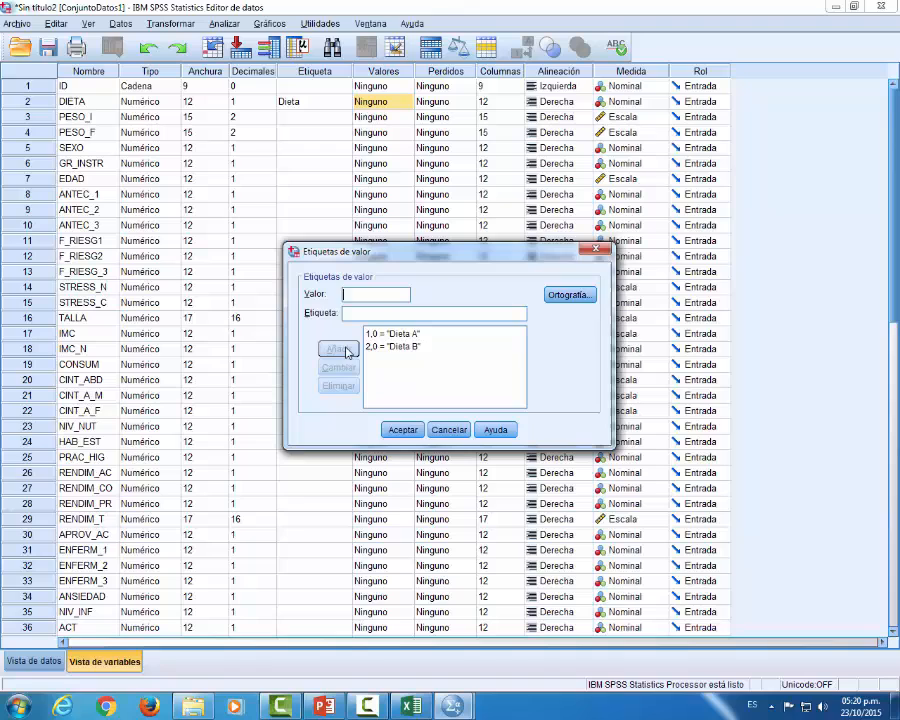
{"action": "left_click", "coordinate": [401, 430]}
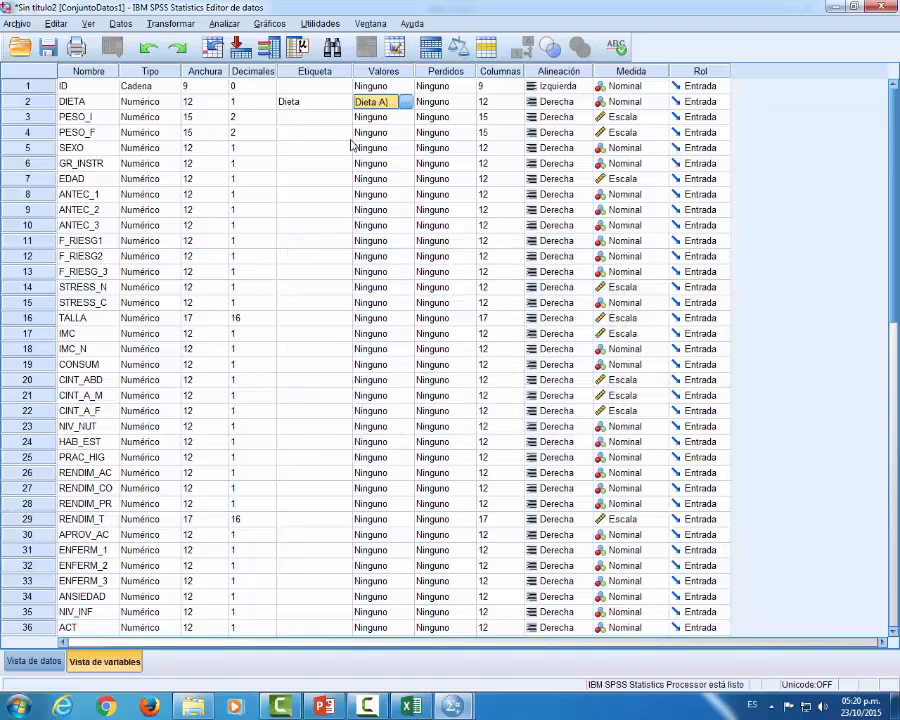
Set the decimals of DIETA to 0 and review its value labels
{"action": "left_click", "coordinate": [250, 102]}
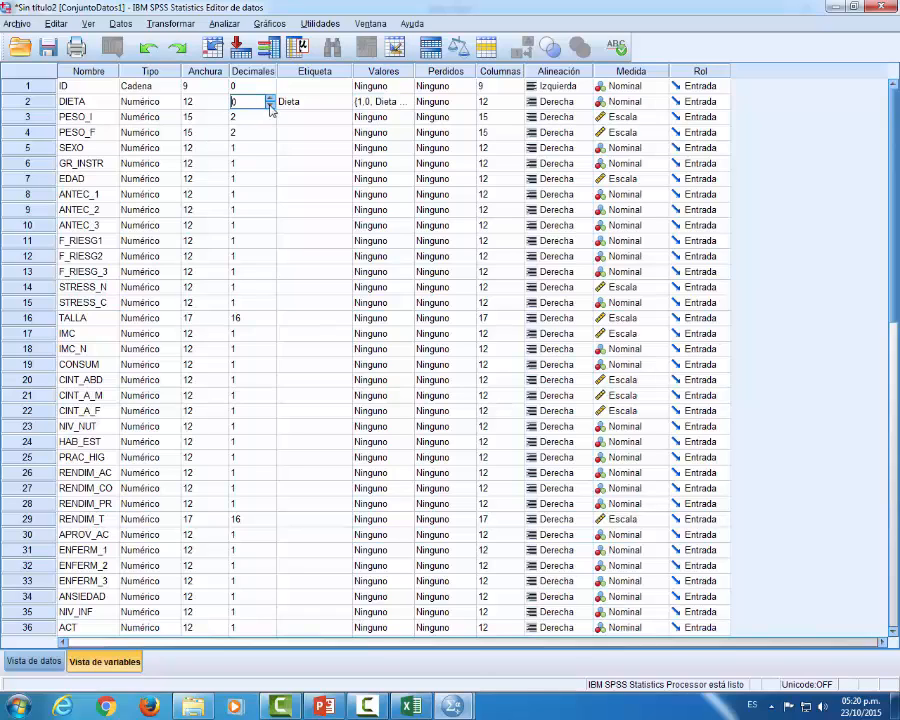
{"action": "left_click", "coordinate": [311, 106]}
{"action": "left_click", "coordinate": [380, 104]}
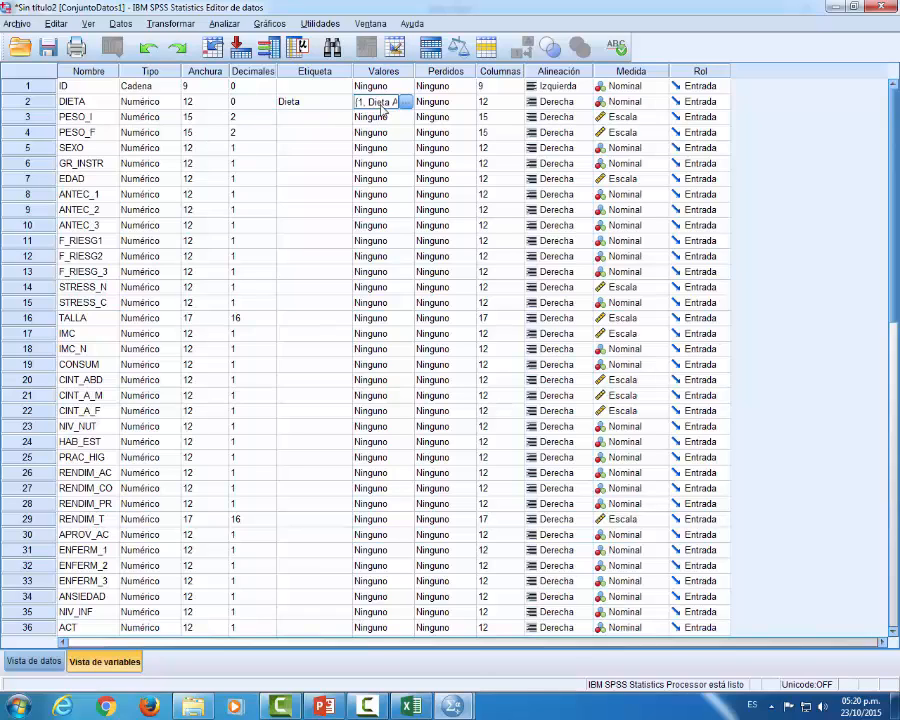
{"action": "left_click", "coordinate": [405, 101]}
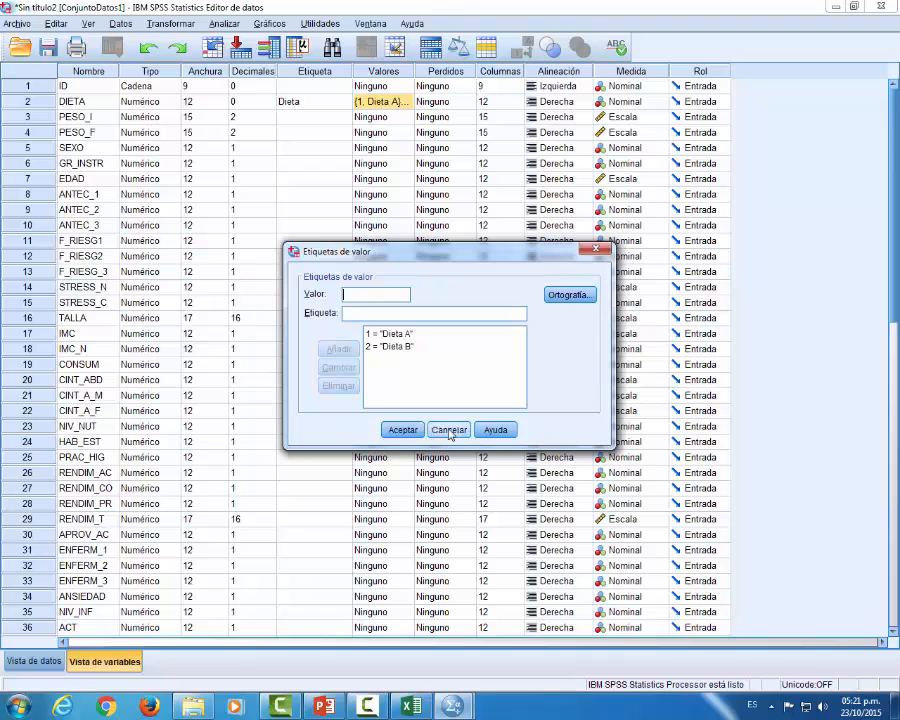
{"action": "left_click", "coordinate": [402, 430]}
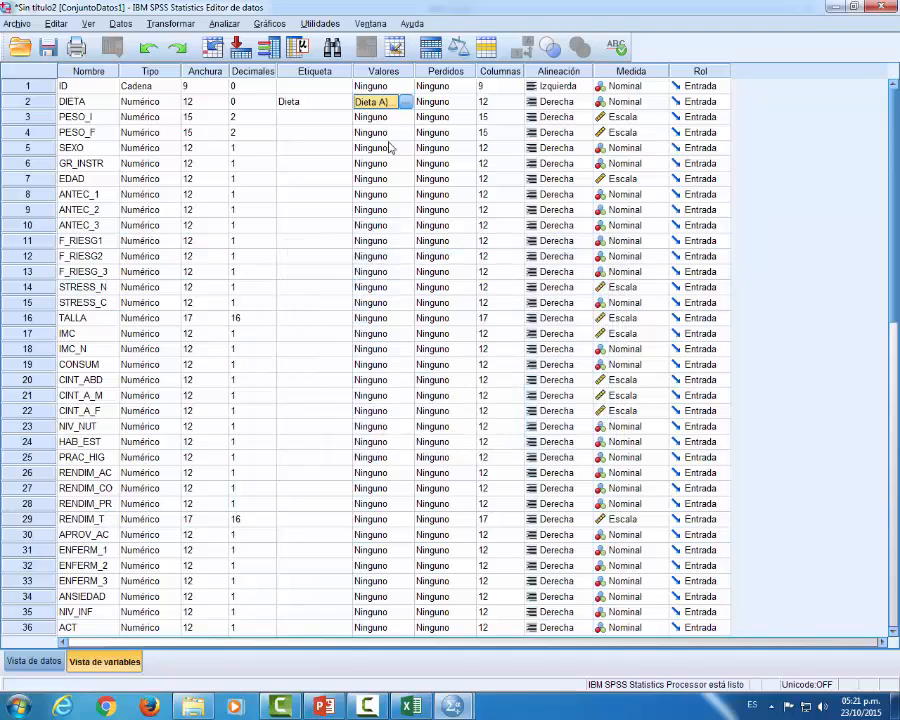
Set the column width of DIETA to 6, check the column in the data view, and return to the variable definitions
{"action": "left_click", "coordinate": [489, 104]}
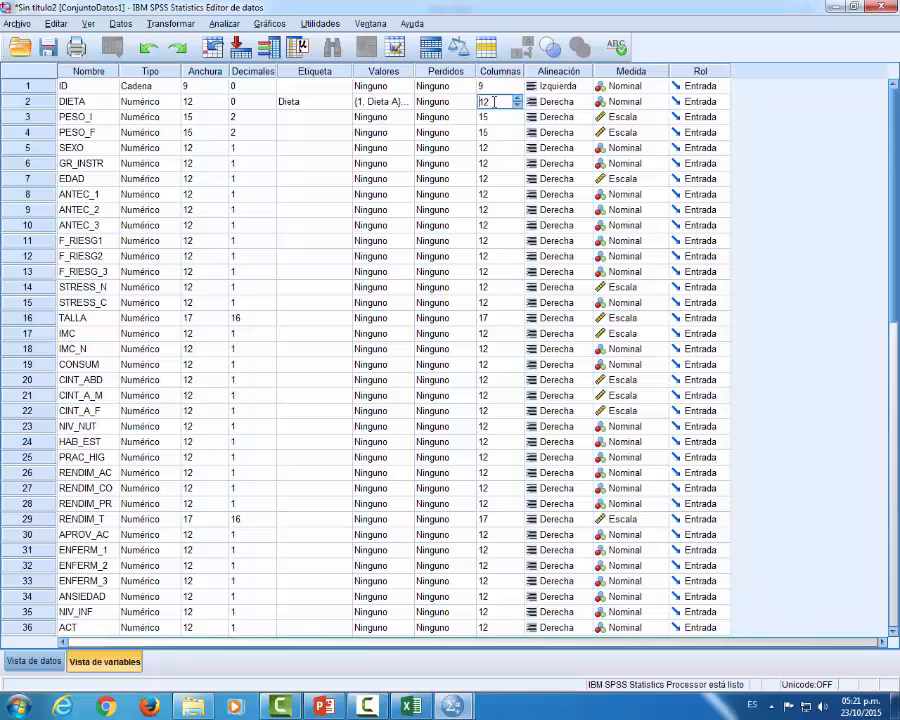
{"action": "left_click", "coordinate": [34, 661]}
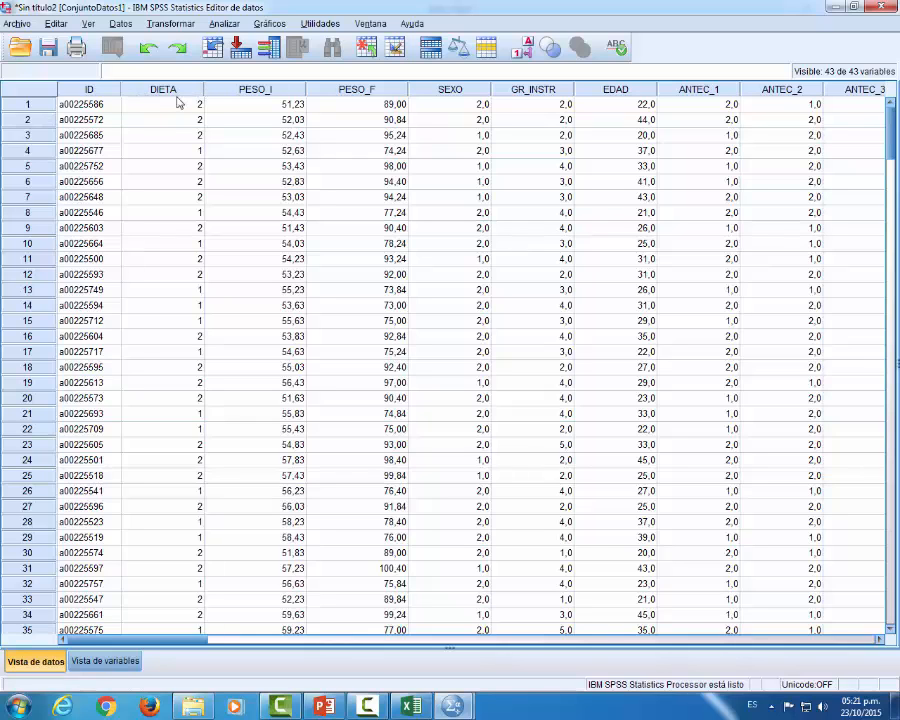
{"action": "left_click", "coordinate": [86, 663]}
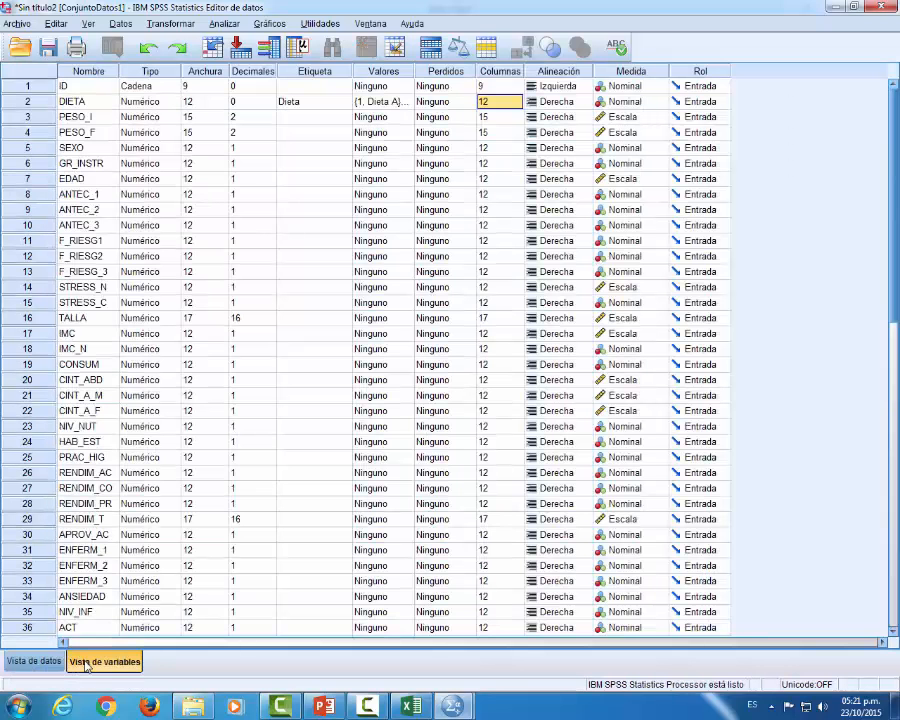
{"action": "left_click", "coordinate": [511, 102]}
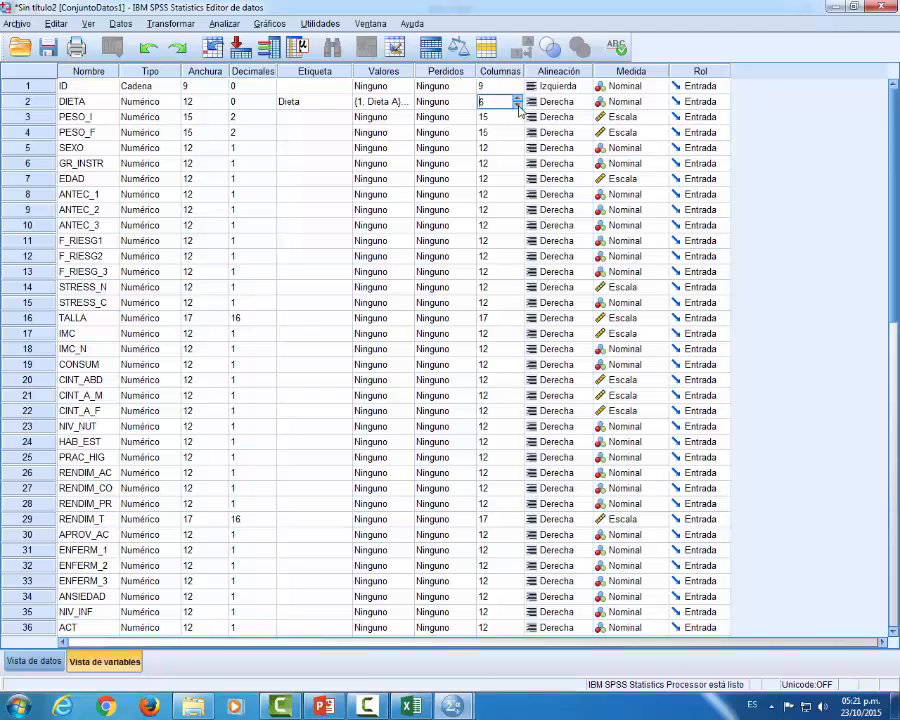
{"action": "left_click", "coordinate": [34, 661]}
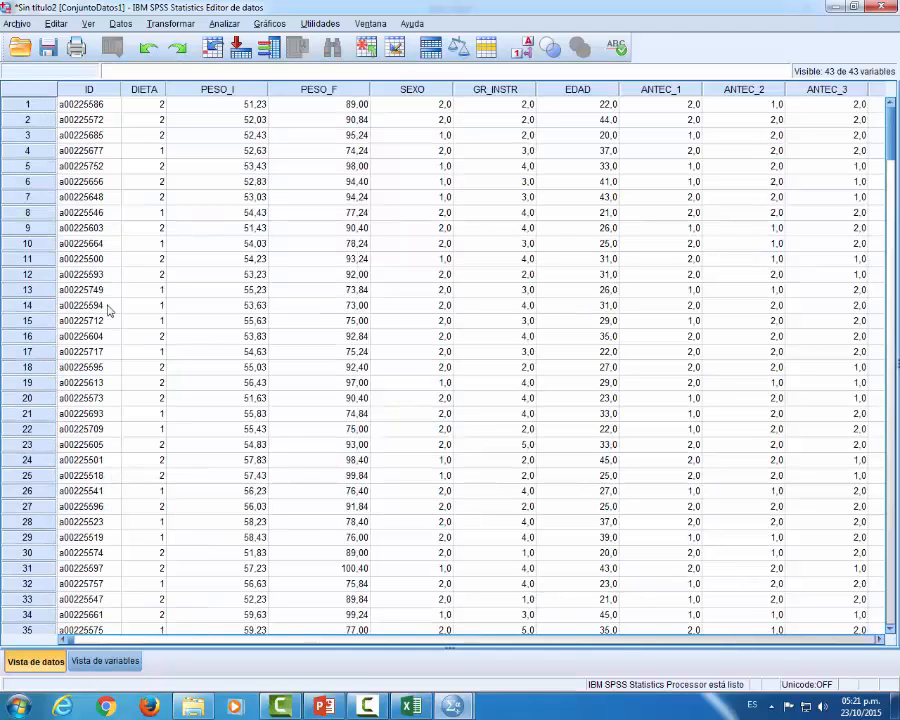
{"action": "left_click", "coordinate": [143, 90]}
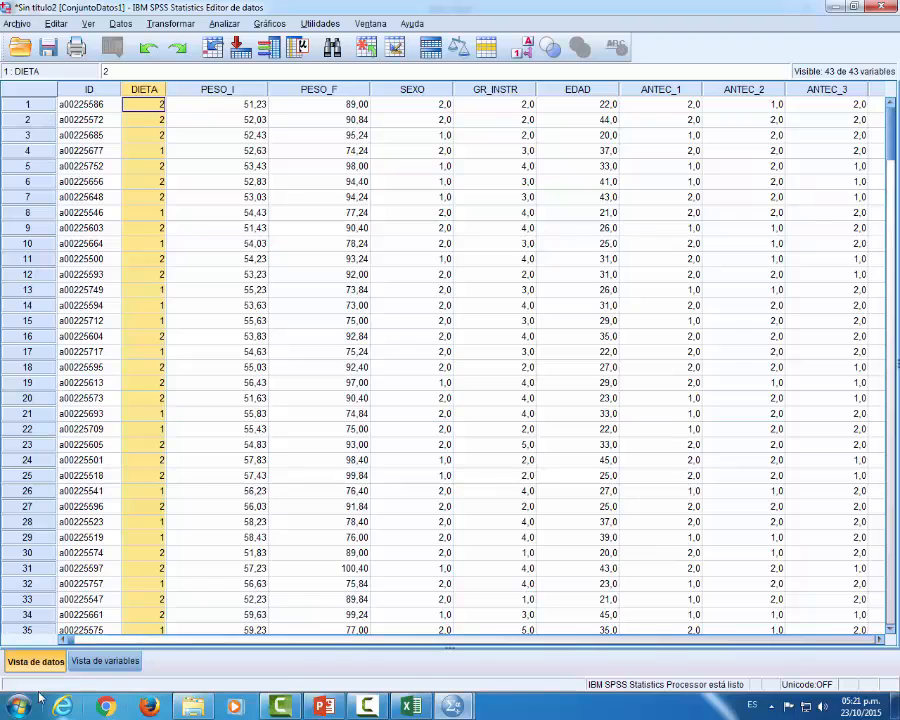
{"action": "left_click", "coordinate": [79, 662]}
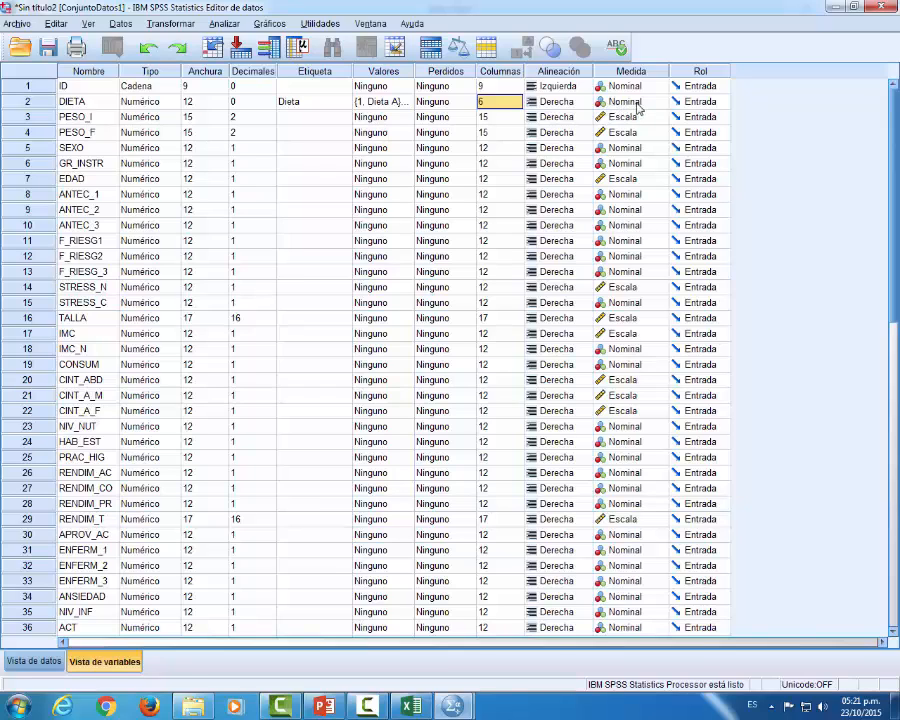
Give the PESO_I variable the label "Peso Inicial"
{"action": "left_click", "coordinate": [90, 121]}
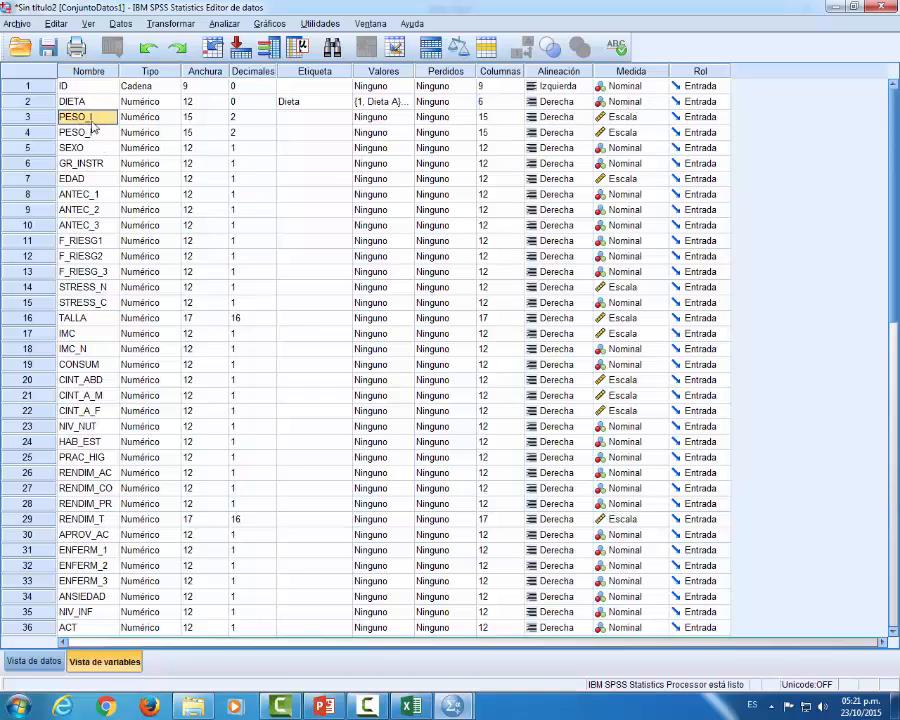
{"action": "left_click", "coordinate": [250, 118]}
{"action": "left_click", "coordinate": [291, 118]}
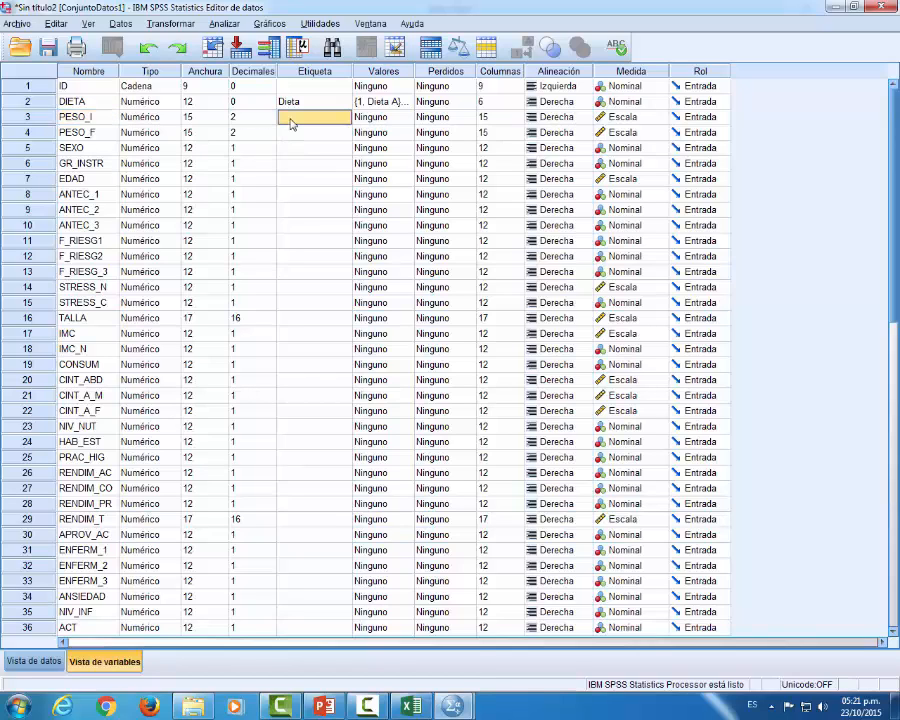
{"action": "type", "text": "Peso"}
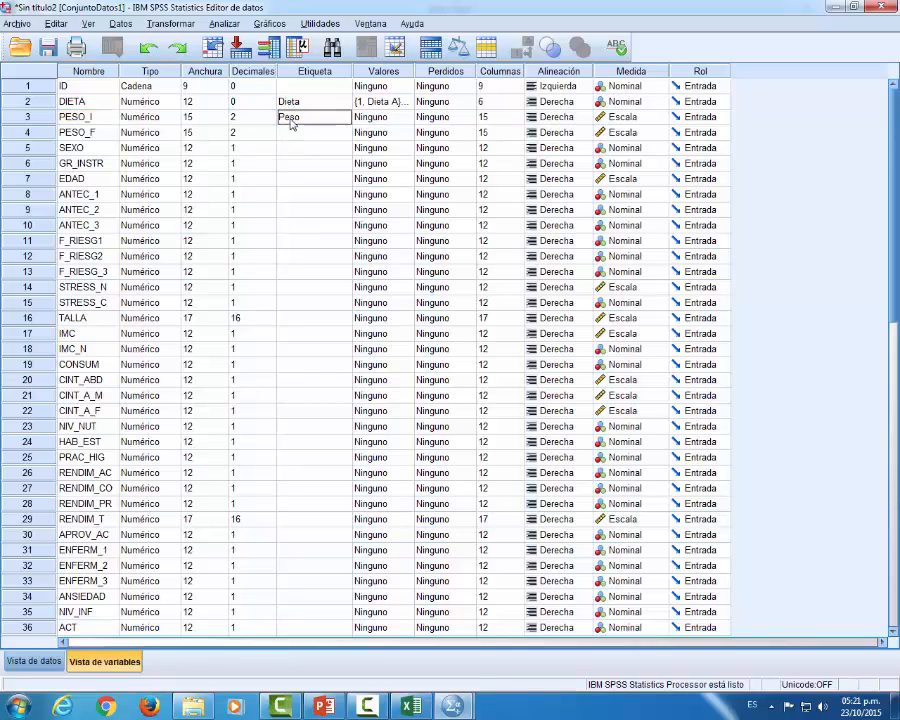
{"action": "type", "text": " Inicial"}
{"action": "left_click", "coordinate": [359, 118]}
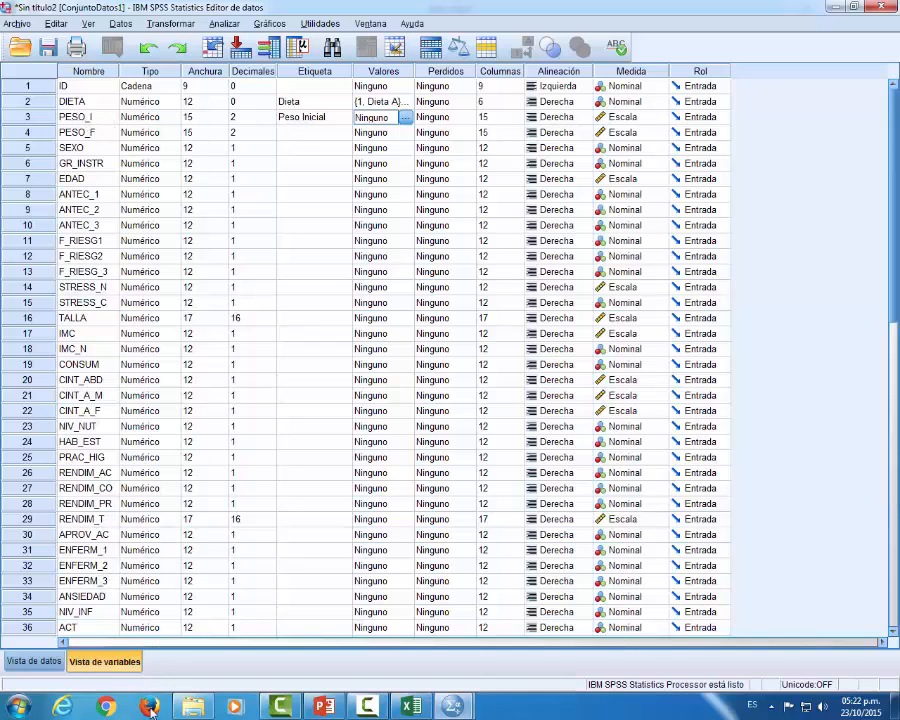
Look over the PESO_I values in the data view and the measurement level options for PESO_I and DIETA
{"action": "left_click", "coordinate": [36, 662]}
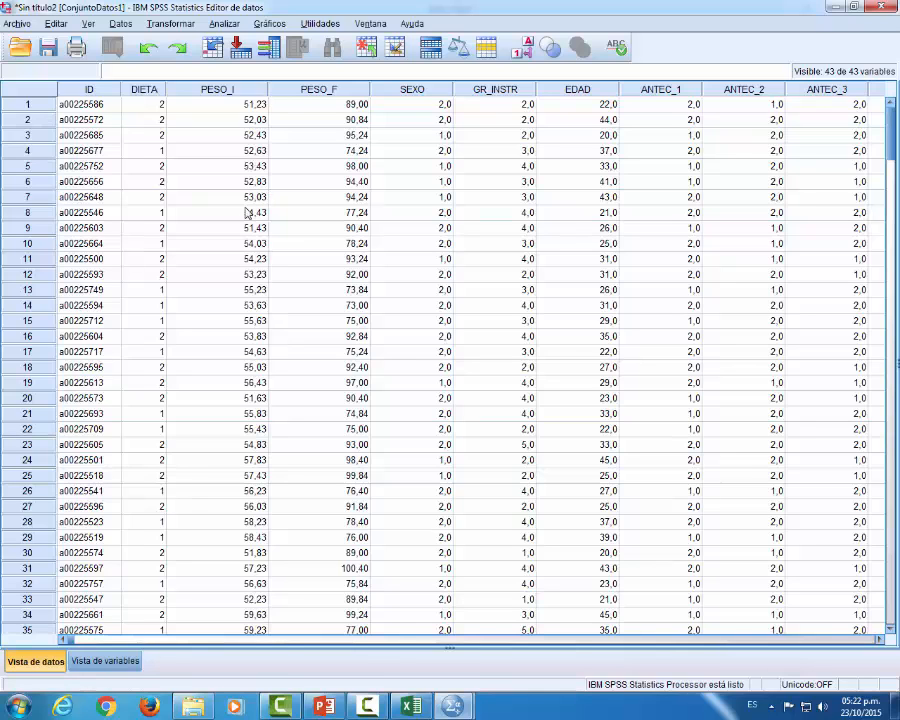
{"action": "key", "text": "alt+a"}
{"action": "key", "text": "Escape"}
{"action": "left_click", "coordinate": [84, 661]}
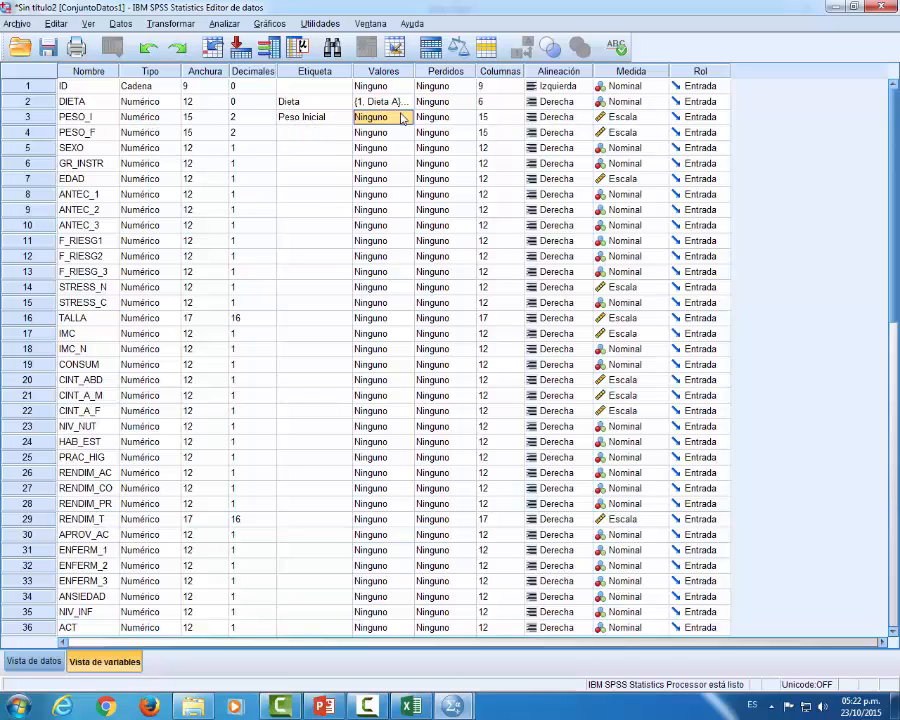
{"action": "left_click", "coordinate": [644, 120]}
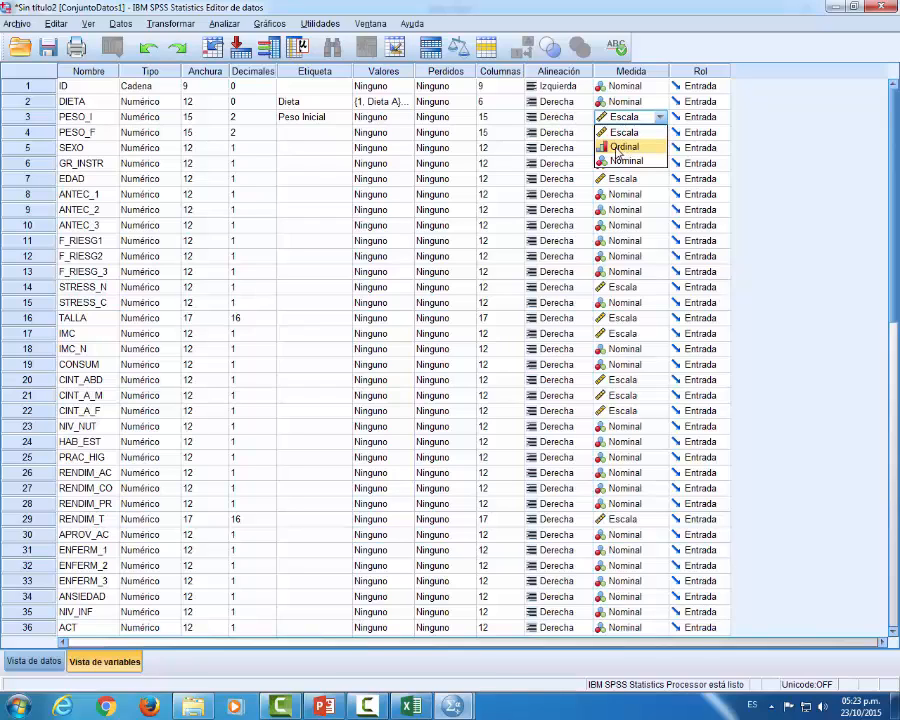
{"action": "left_click", "coordinate": [293, 134]}
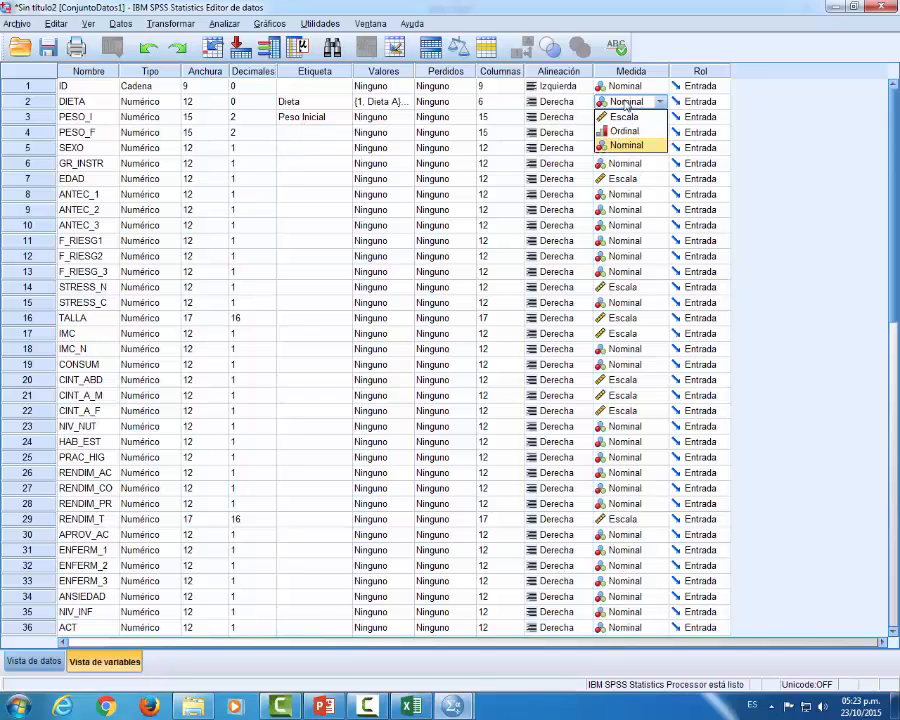
Give the GR_INSTR variable the label "Grado de Instrucción" and widen the Etiqueta column to fit the full text
{"action": "left_click", "coordinate": [311, 166]}
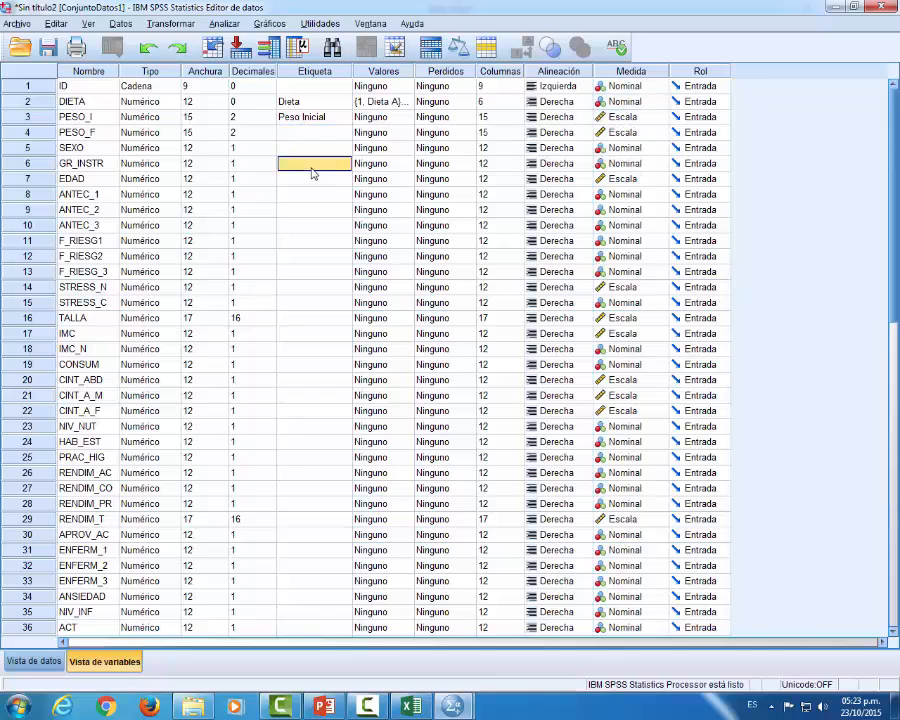
{"action": "left_click", "coordinate": [69, 166]}
{"action": "left_click", "coordinate": [306, 164]}
{"action": "type", "text": "Grado de"}
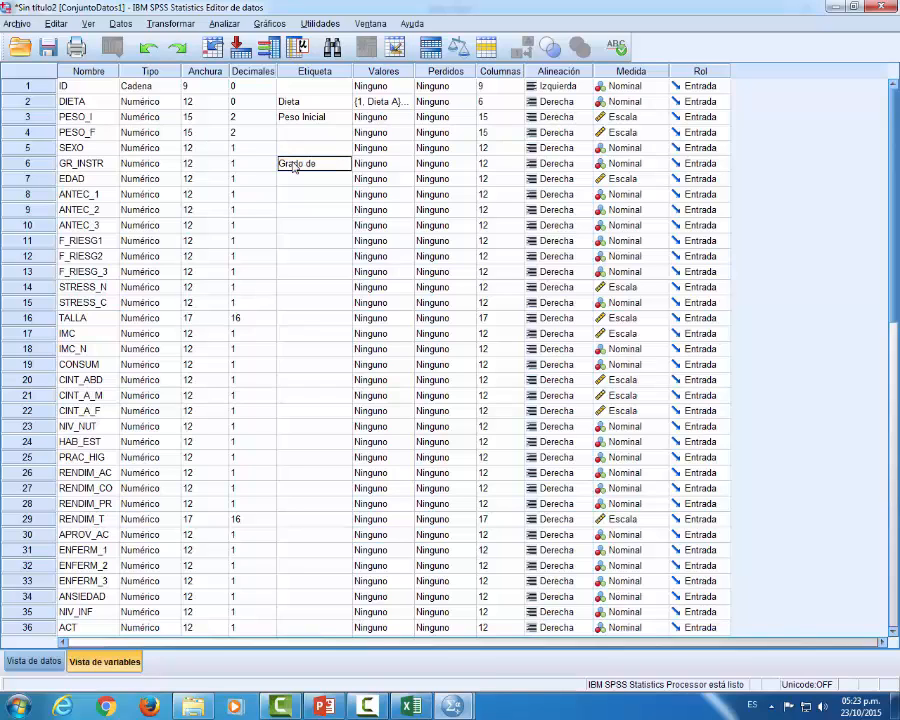
{"action": "type", "text": " Instrucción"}
{"action": "left_click", "coordinate": [318, 208]}
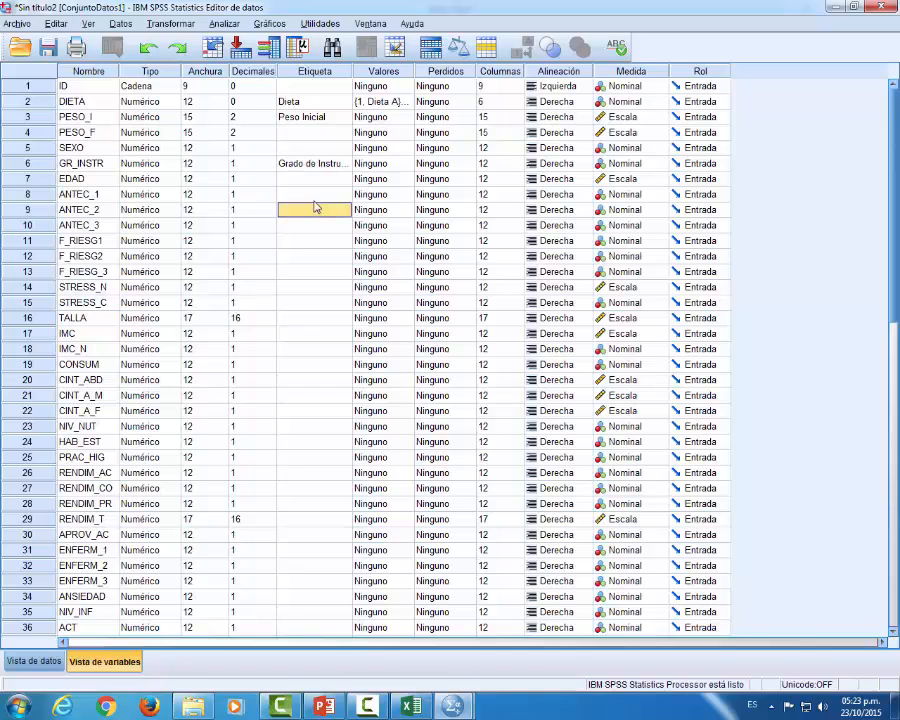
{"action": "left_click", "coordinate": [302, 165]}
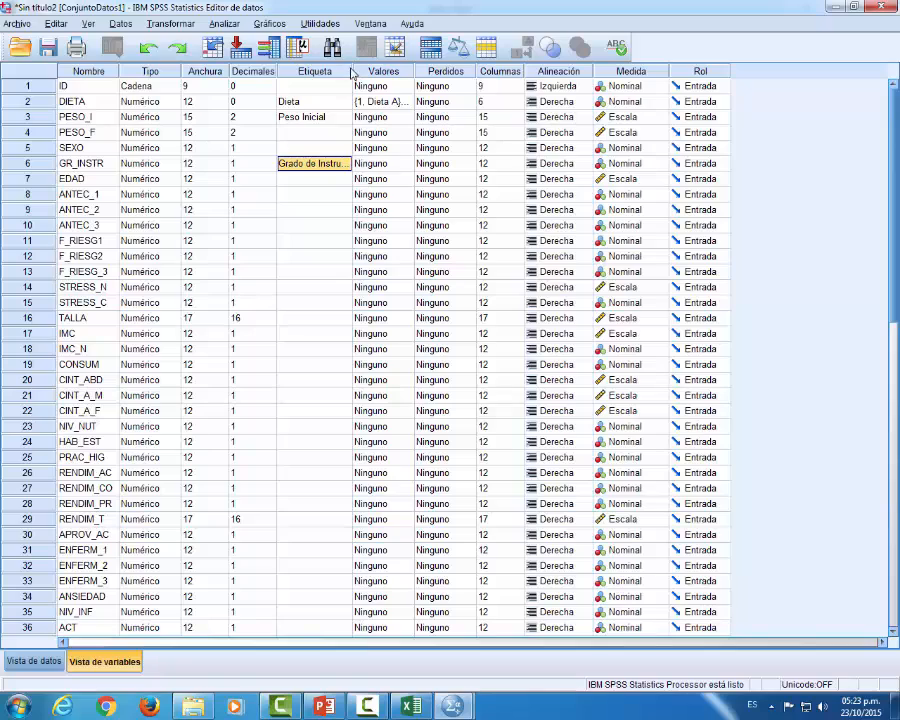
{"action": "left_click_drag", "start_coordinate": [352, 68], "coordinate": [381, 71]}
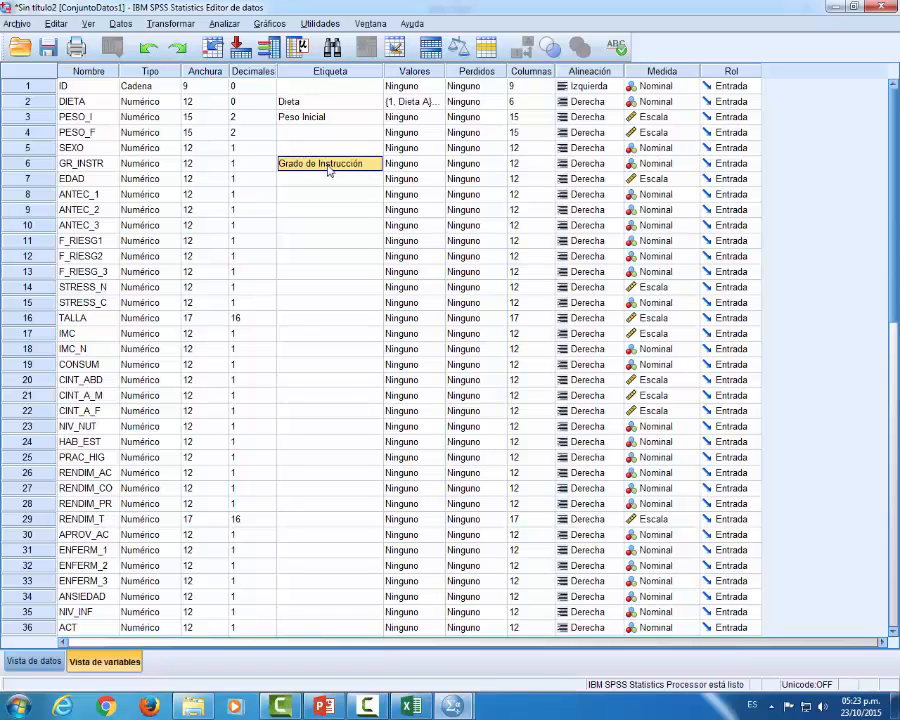
Open the value labels of GR_INSTR, consult the Codificación sheet in Excel, and back in SPSS add 1 = Ninguno
{"action": "left_click", "coordinate": [405, 168]}
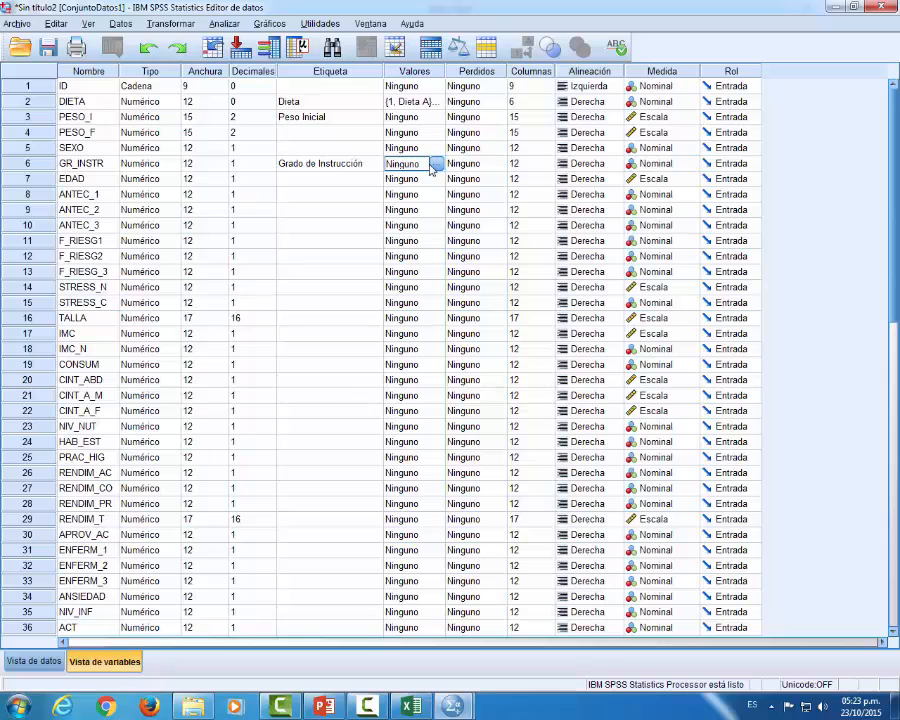
{"action": "left_click", "coordinate": [409, 712]}
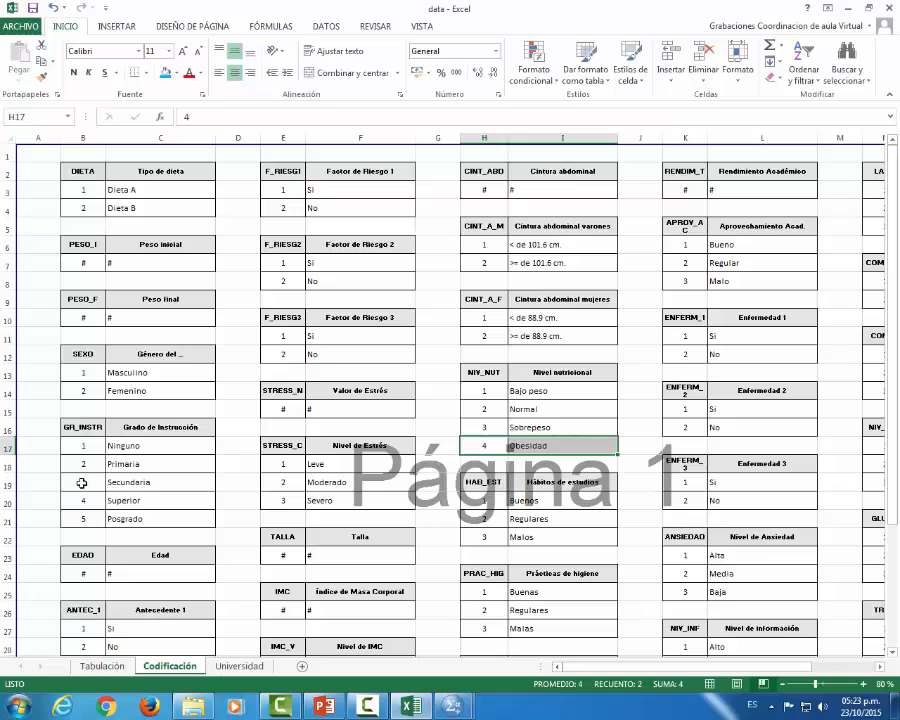
{"action": "key", "text": "alt+Tab"}
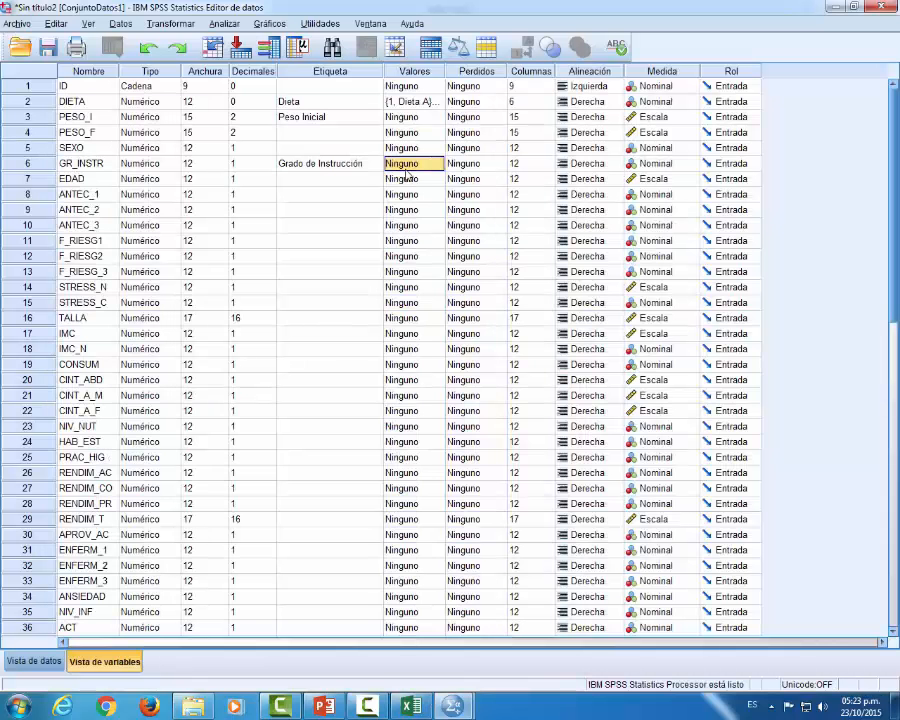
{"action": "left_click", "coordinate": [426, 164]}
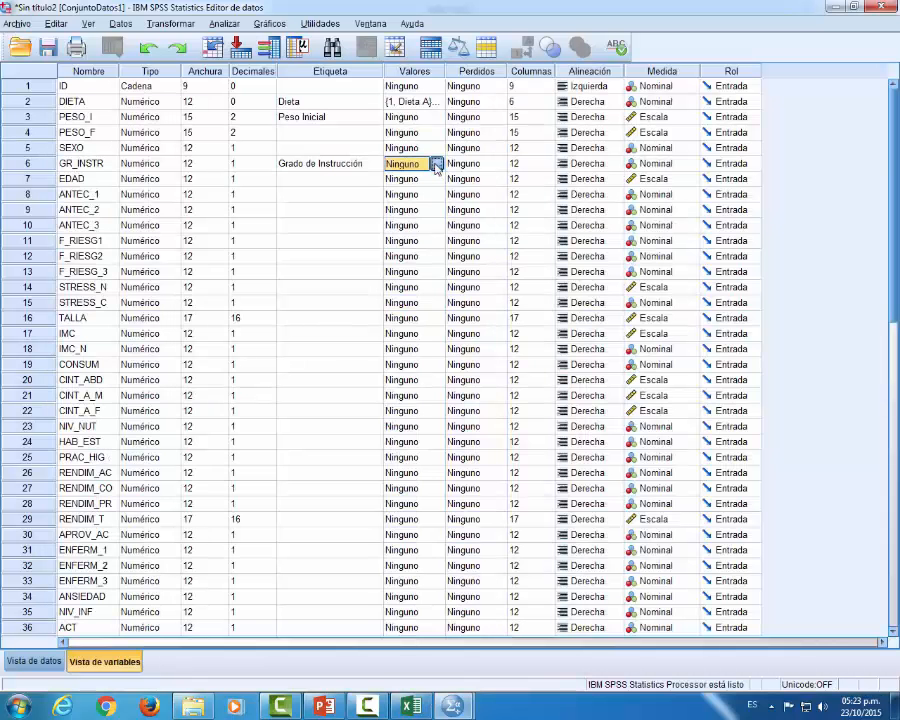
{"action": "left_click", "coordinate": [434, 164]}
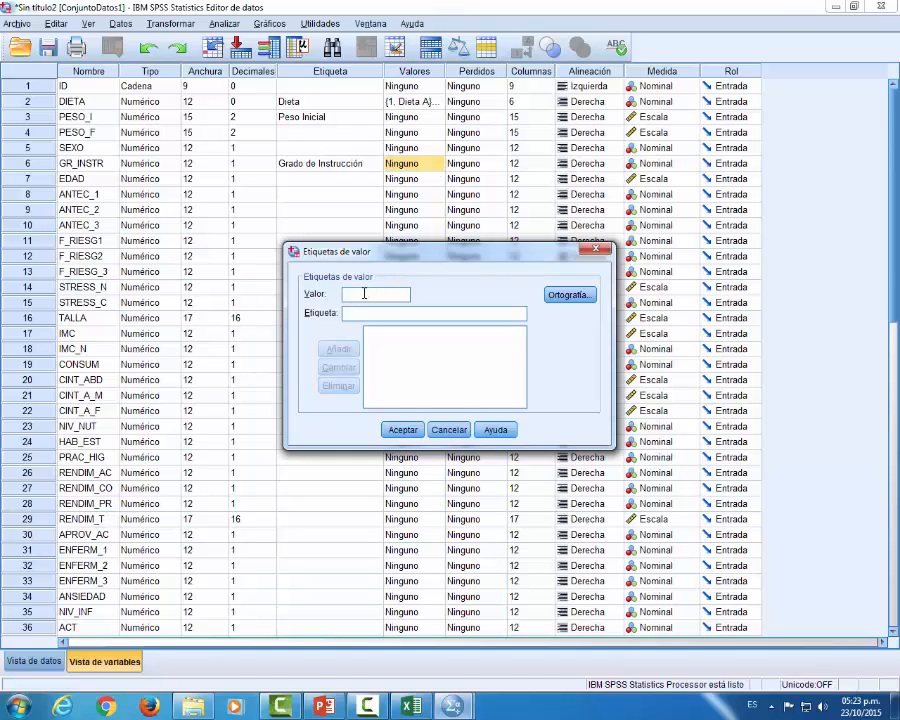
{"action": "key", "text": "alt+Tab"}
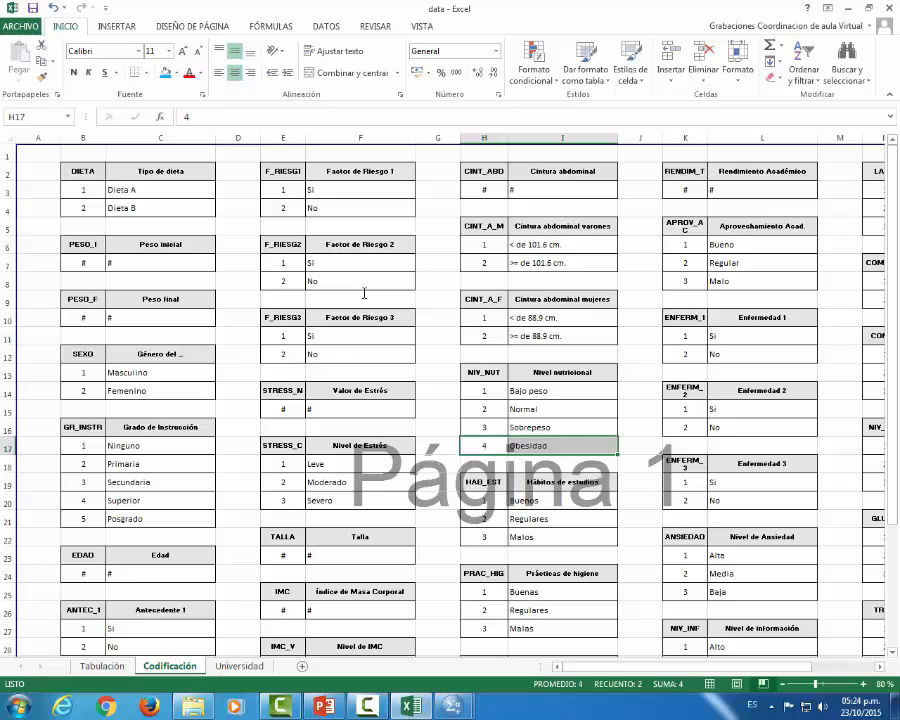
{"action": "key", "text": "alt+Tab"}
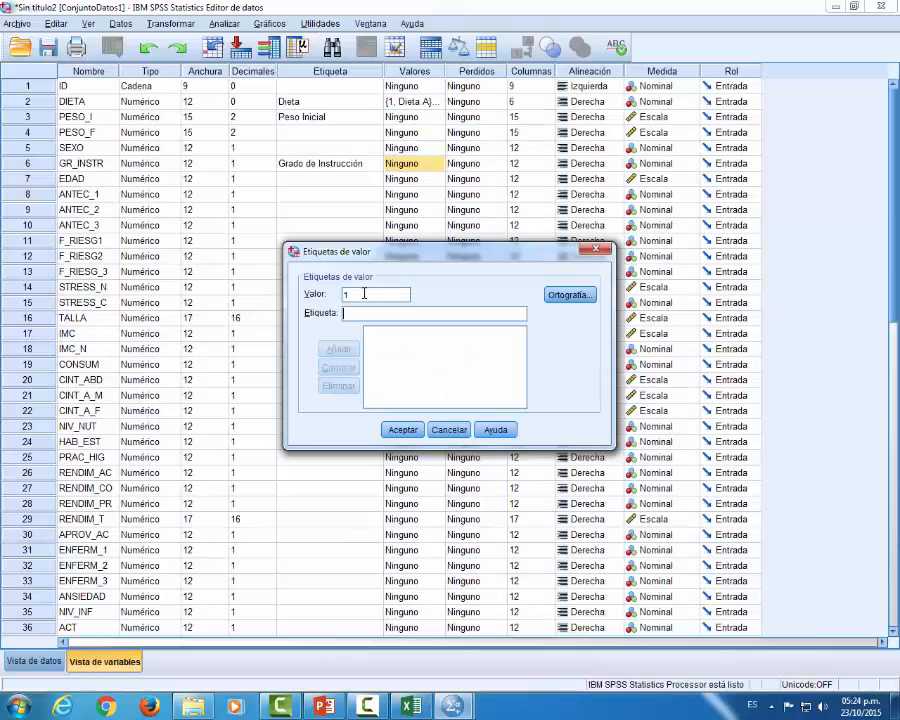
{"action": "type", "text": "Ninguno"}
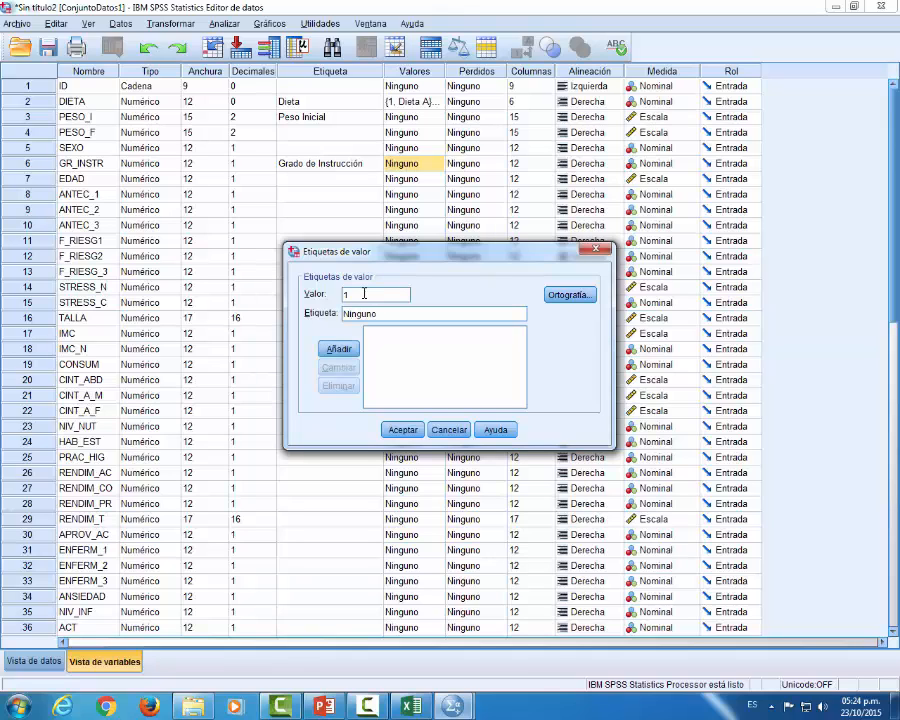
{"action": "key", "text": "Return"}
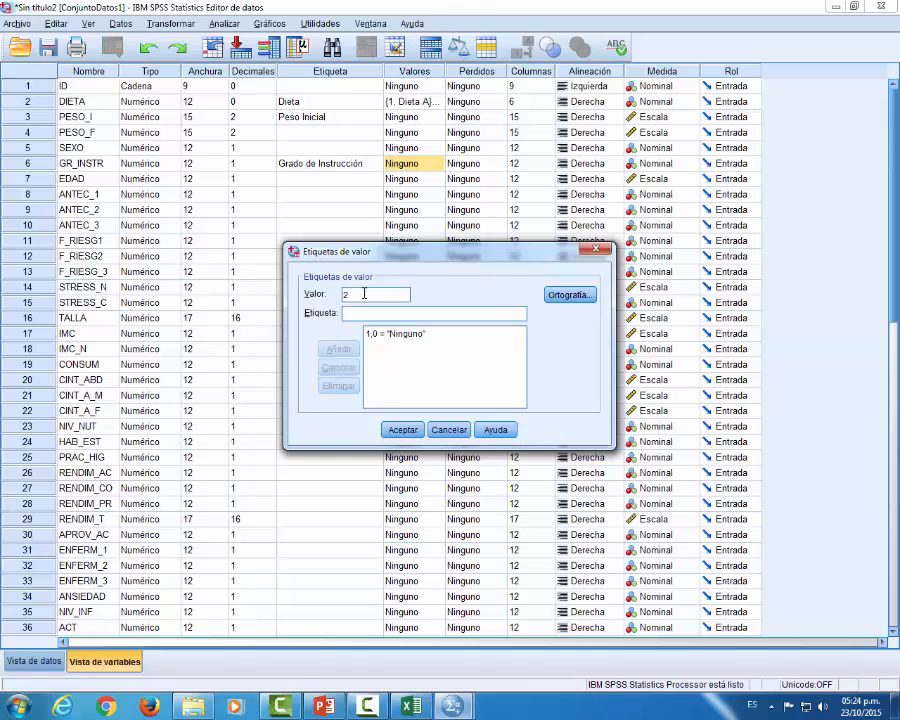
Consult the Excel coding sheet again and add the GR_INSTR value label 2 = Primaria in SPSS
{"action": "key", "text": "alt+Tab"}
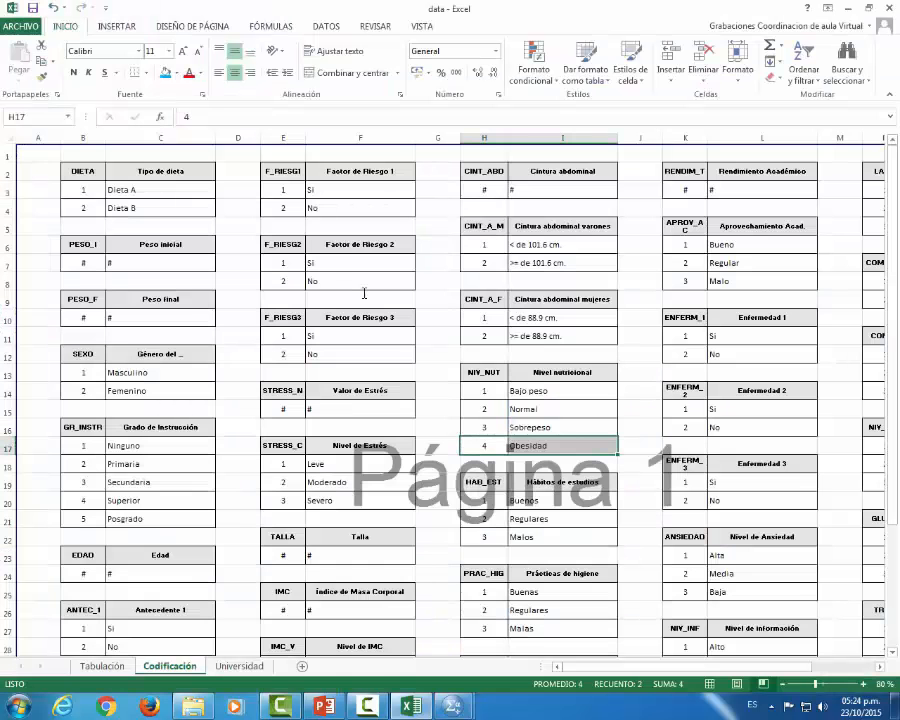
{"action": "key", "text": "alt+Tab"}
{"action": "type", "text": "2"}
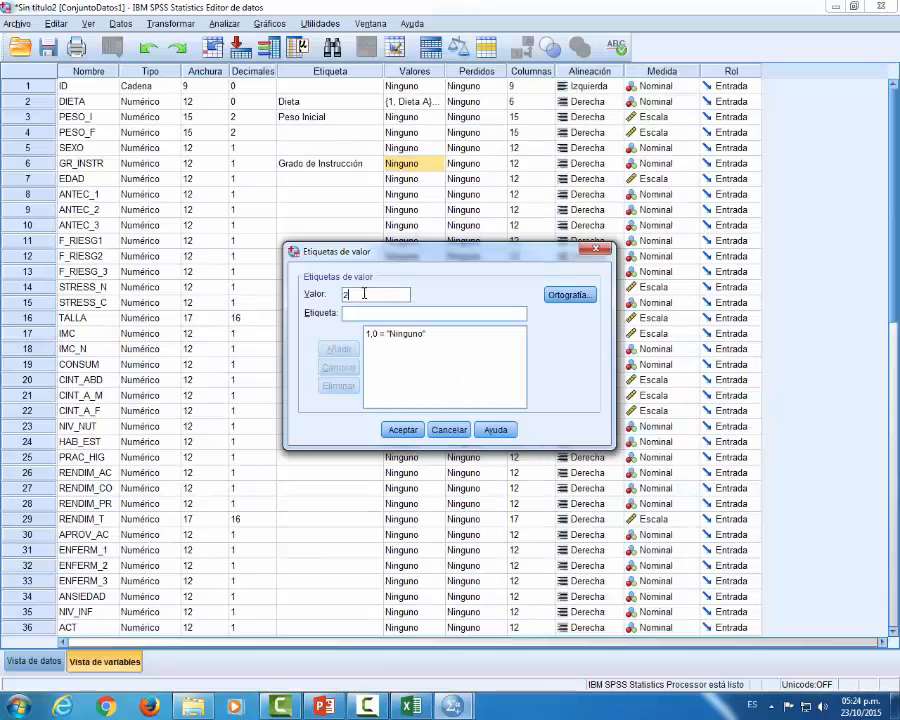
{"action": "left_click", "coordinate": [353, 314]}
{"action": "type", "text": "Primaria"}
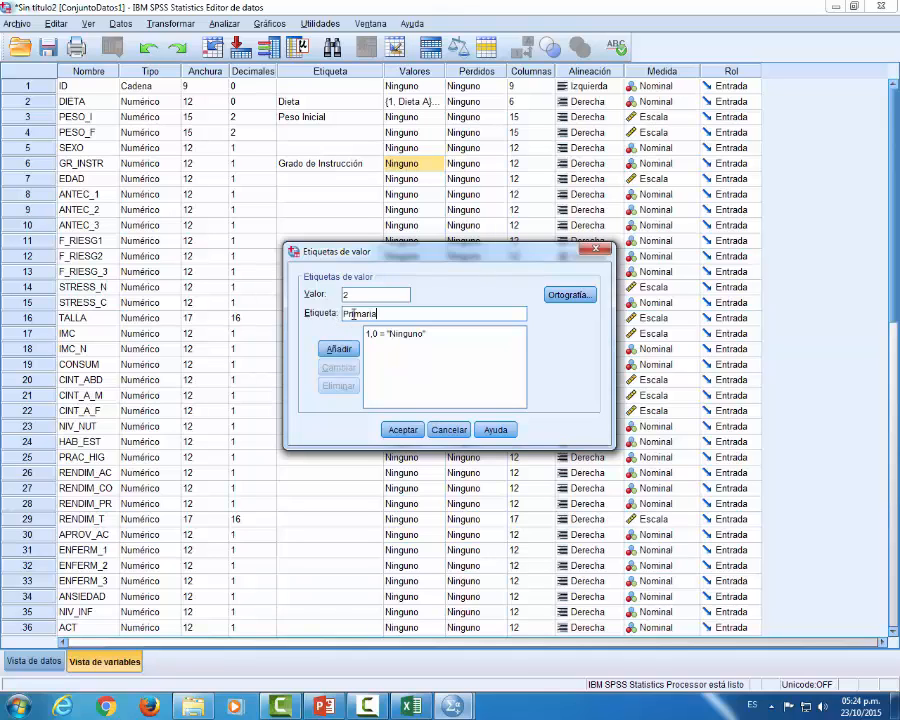
{"action": "key", "text": "Return"}
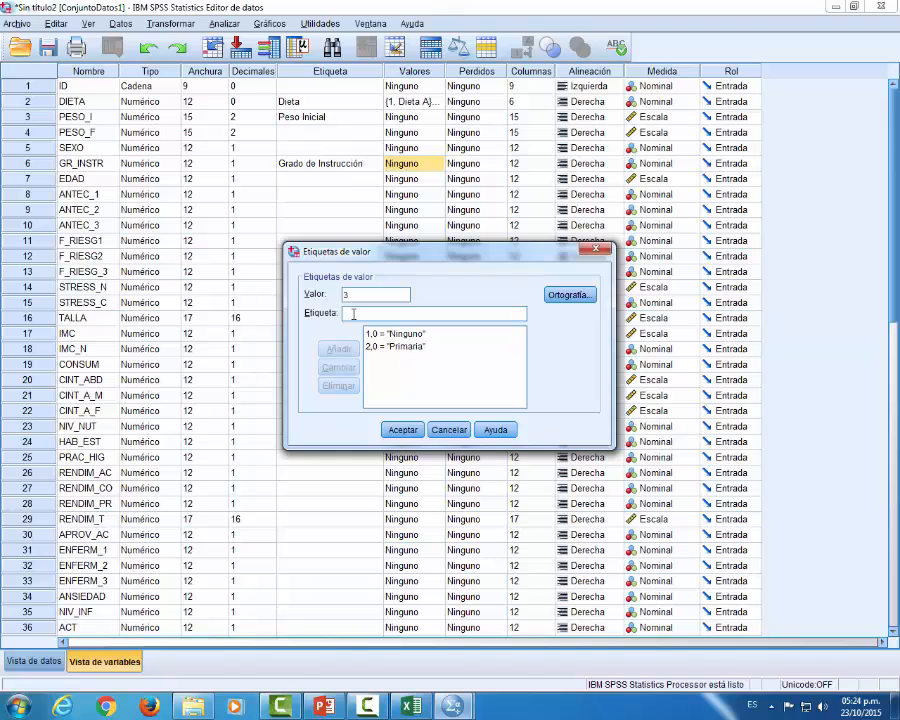
Look up code 3 in the Excel coding sheet and add the GR_INSTR value label 3 = Secundaria in SPSS
{"action": "key", "text": "alt+Tab"}
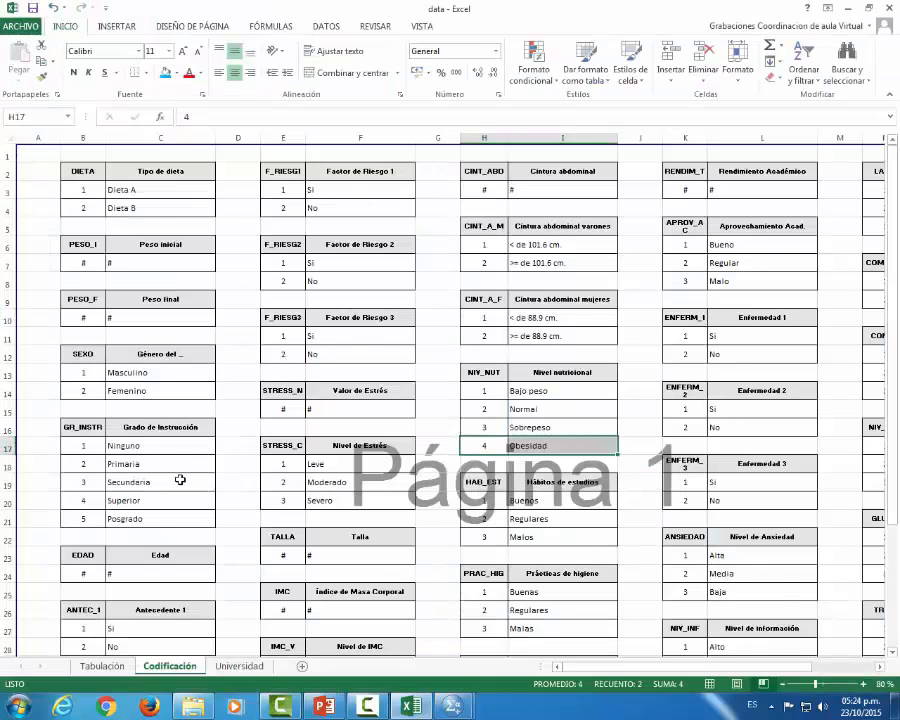
{"action": "key", "text": "alt+Tab"}
{"action": "type", "text": "S"}
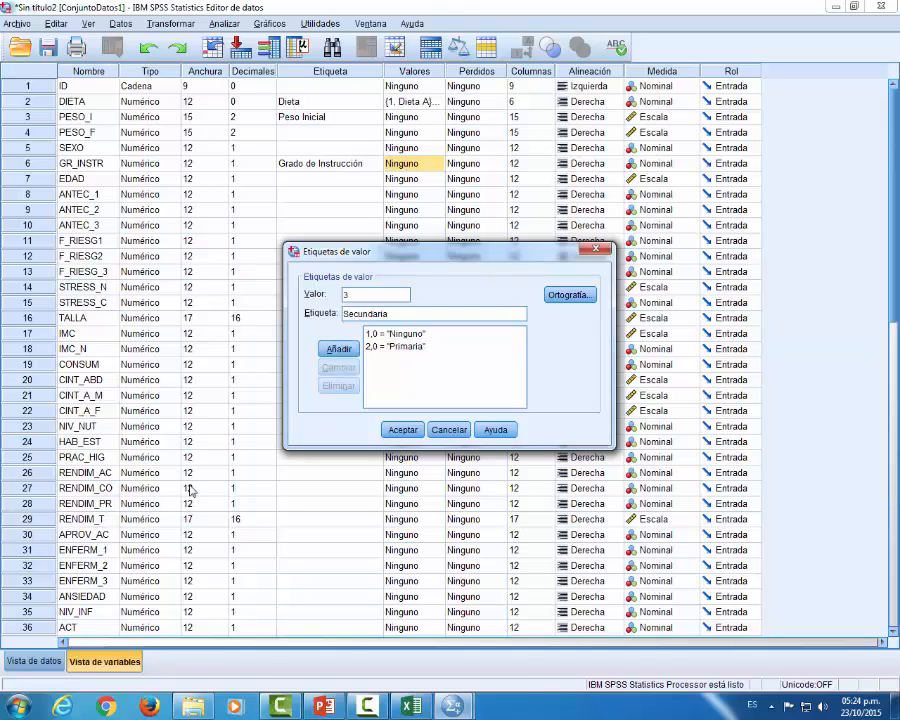
{"action": "key", "text": "Return"}
Look up code 4 in the Excel coding sheet and add the GR_INSTR value label 4 = Superior in SPSS
{"action": "left_click", "coordinate": [358, 294]}
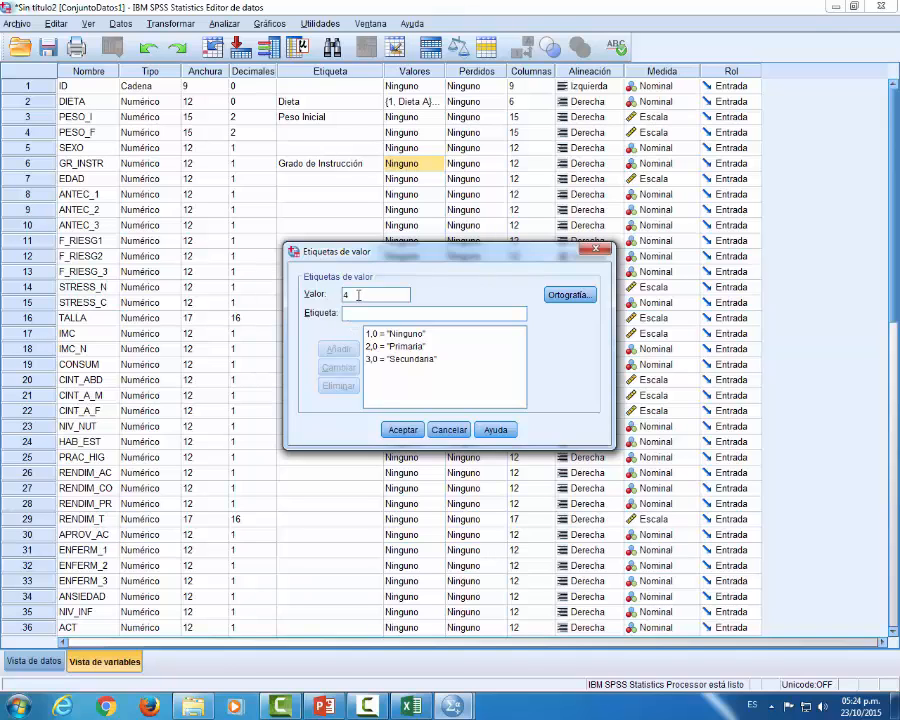
{"action": "type", "text": "4"}
{"action": "key", "text": "alt+Tab"}
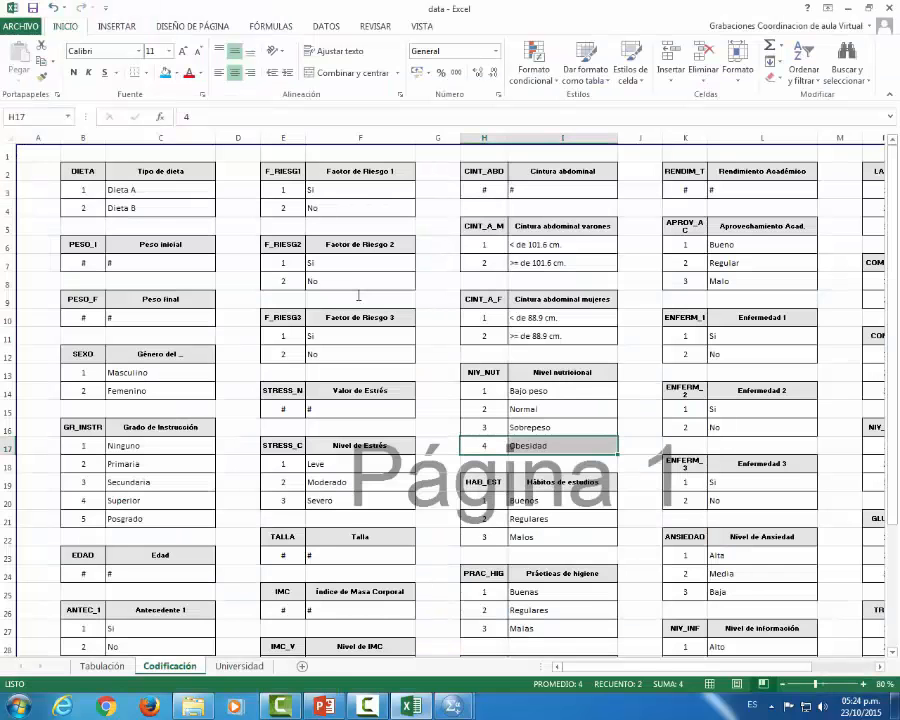
{"action": "key", "text": "alt+Tab"}
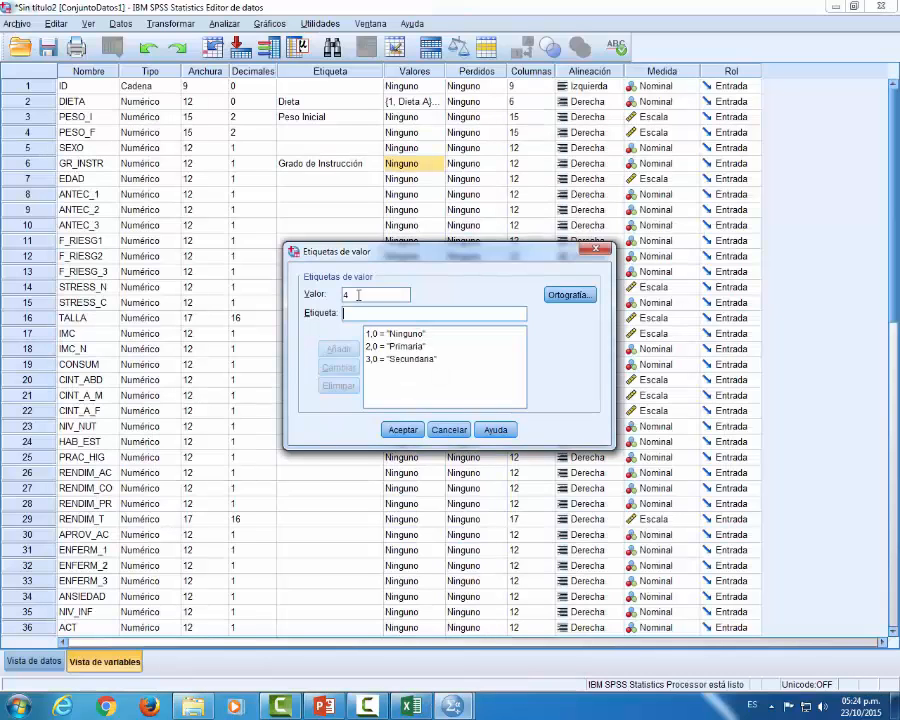
{"action": "type", "text": "S"}
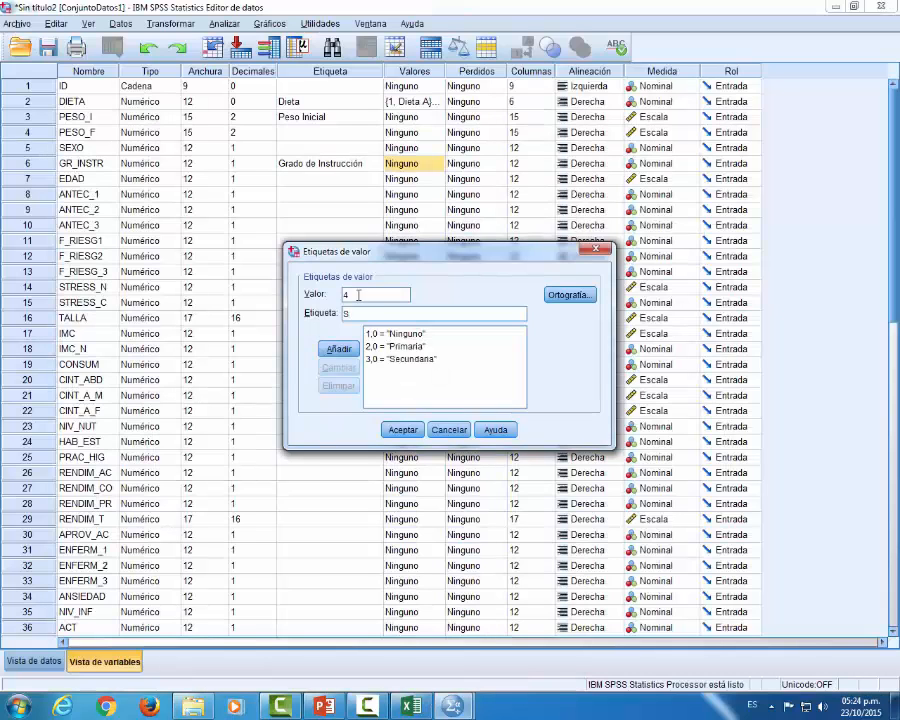
{"action": "type", "text": "uperior"}
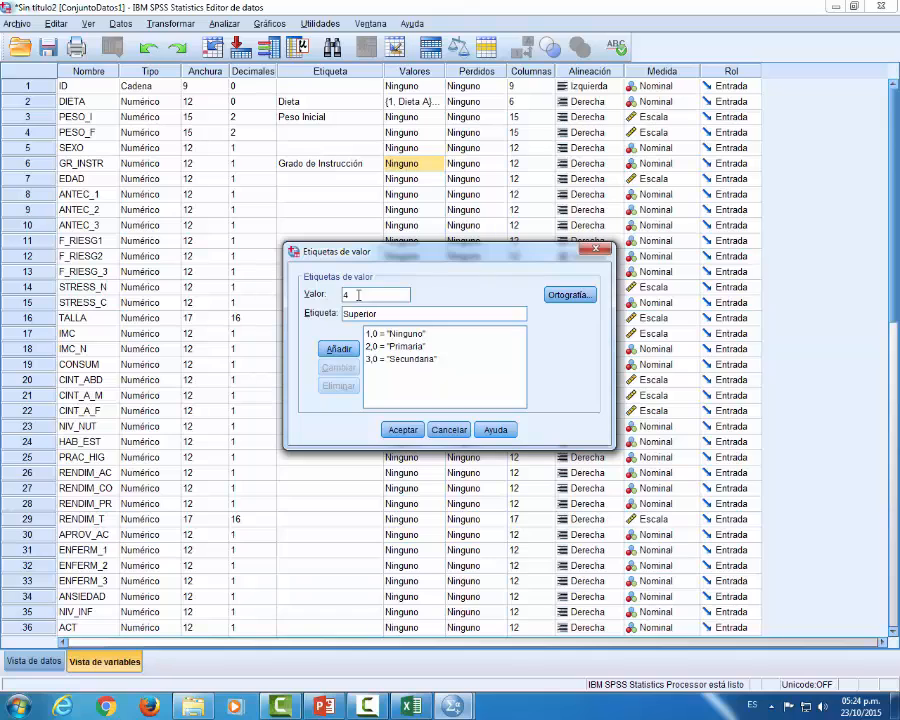
{"action": "key", "text": "Return"}
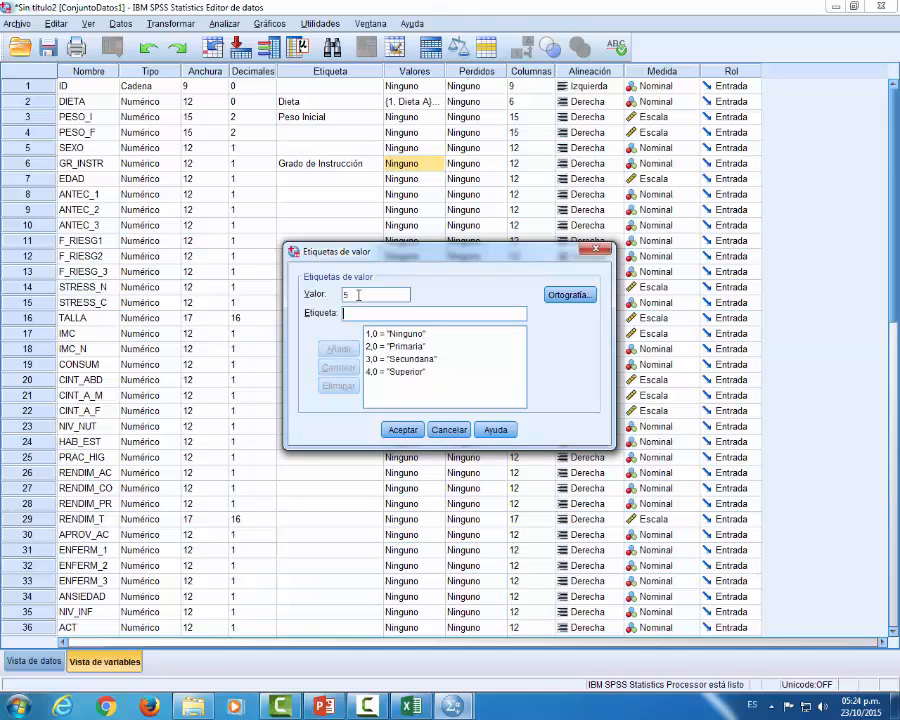
Add the value label 5 = Posgrado to GR_INSTR
{"action": "key", "text": "Tab"}
{"action": "type", "text": "Po"}
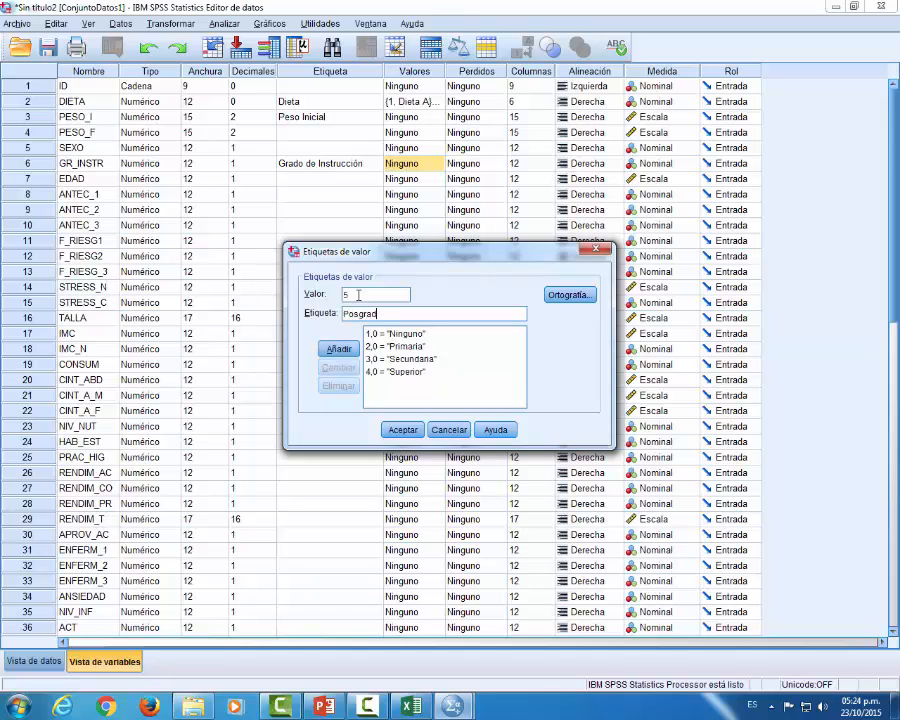
{"action": "key", "text": "Return"}
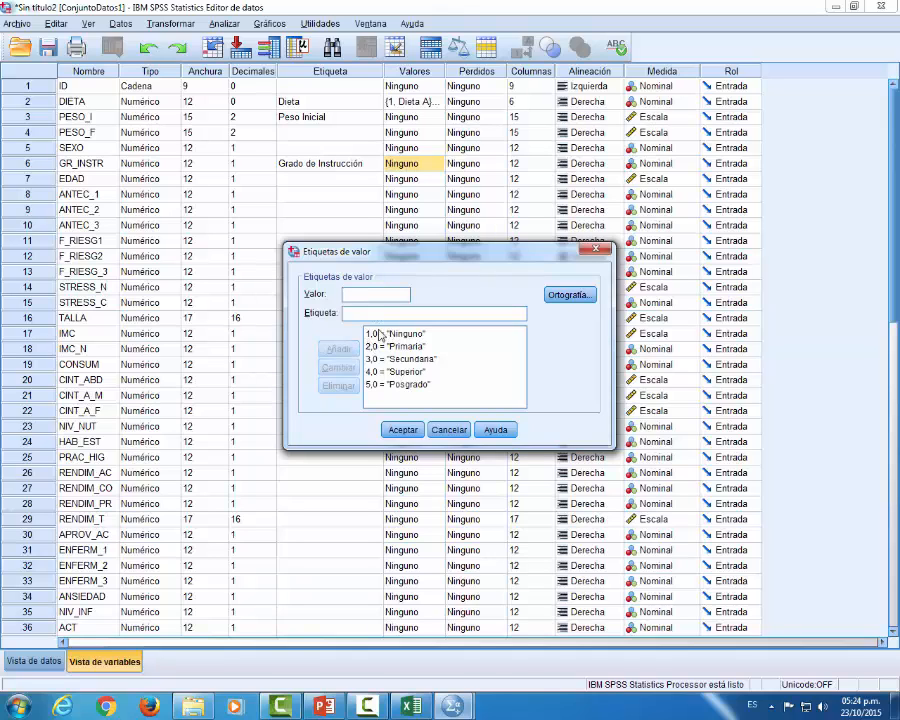
Compare the Tabulación and Codificación sheets in Excel, and return to the GR_INSTR value labels in SPSS
{"action": "key", "text": "alt+Tab"}
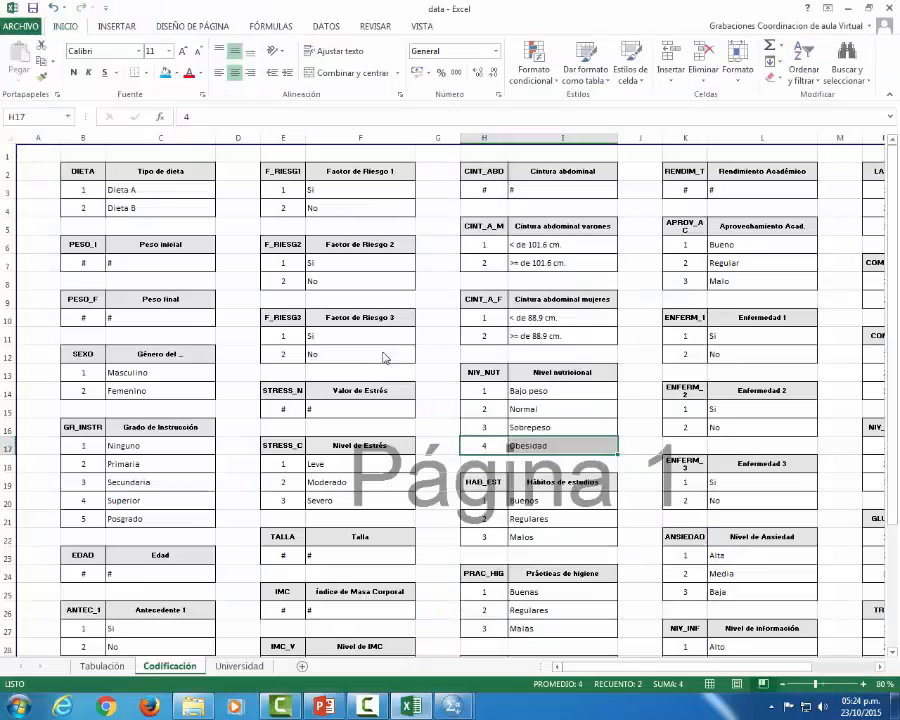
{"action": "left_click", "coordinate": [100, 666]}
{"action": "left_click", "coordinate": [165, 666]}
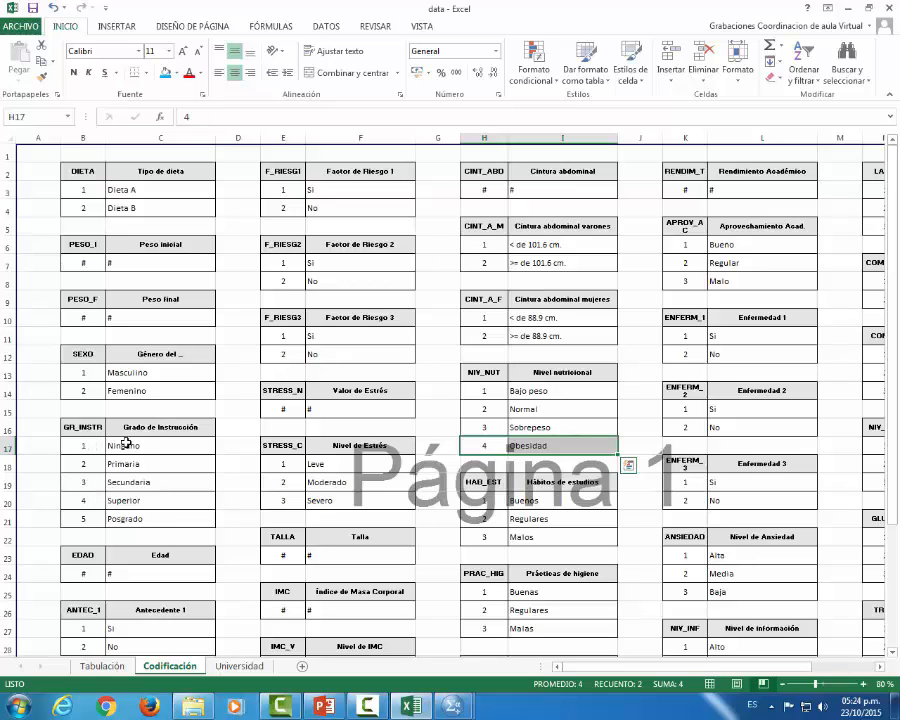
{"action": "left_click", "coordinate": [103, 666]}
{"action": "left_click", "coordinate": [166, 666]}
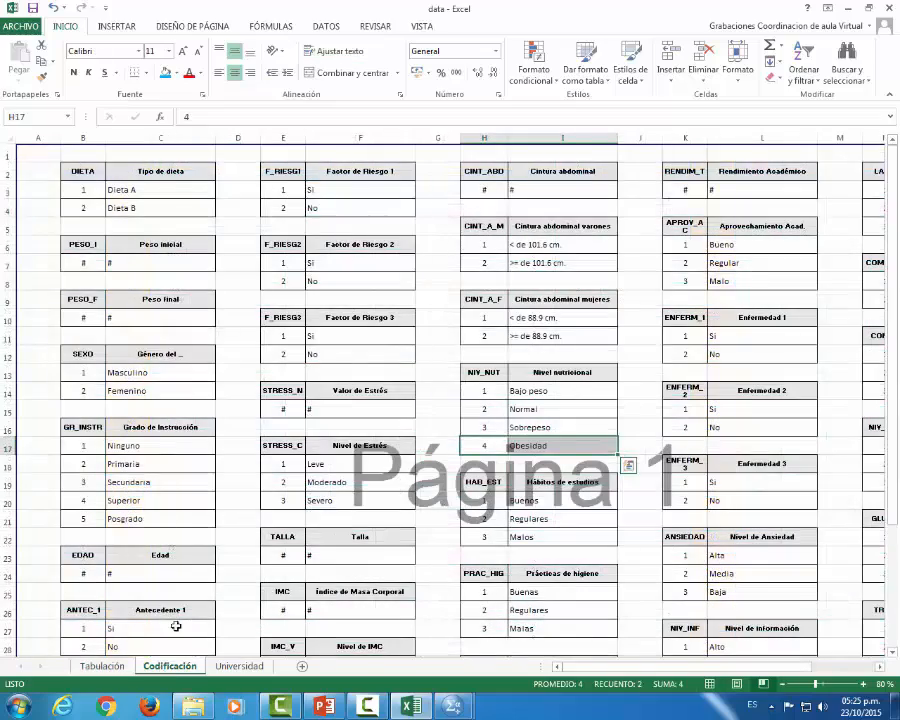
{"action": "key", "text": "alt+Tab"}
{"action": "left_click", "coordinate": [361, 294]}
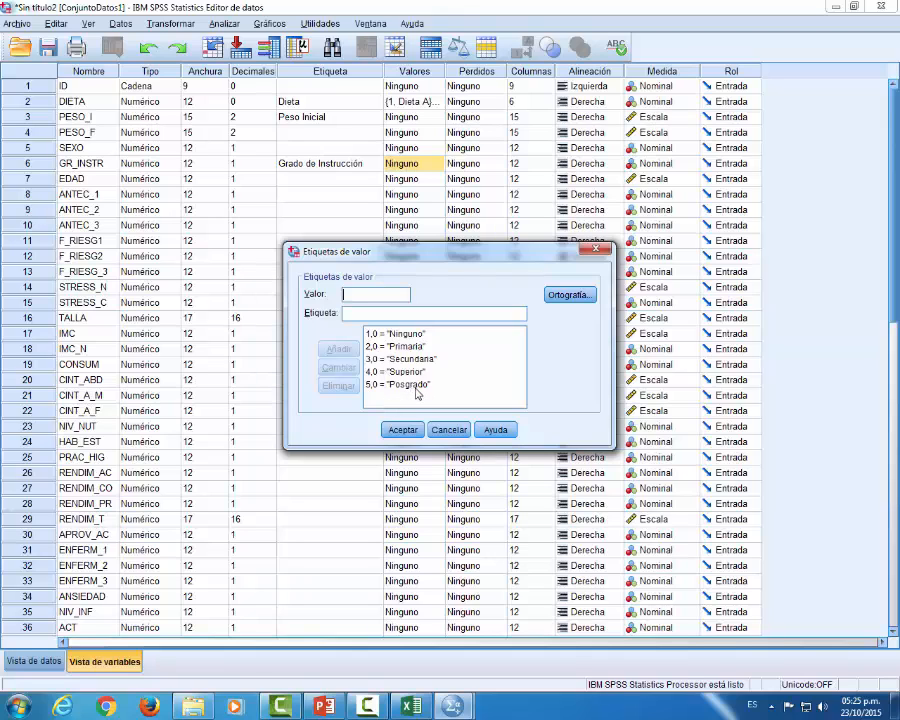
Accept the GR_INSTR value labels and set the variable's measurement level to Ordinal
{"action": "left_click", "coordinate": [402, 430]}
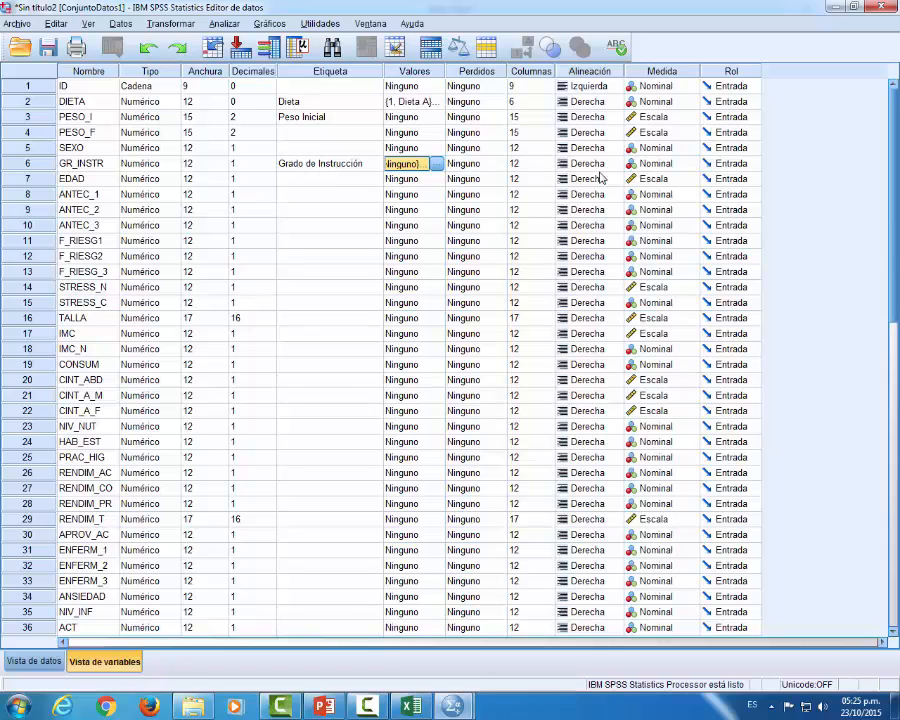
{"action": "left_click", "coordinate": [662, 165]}
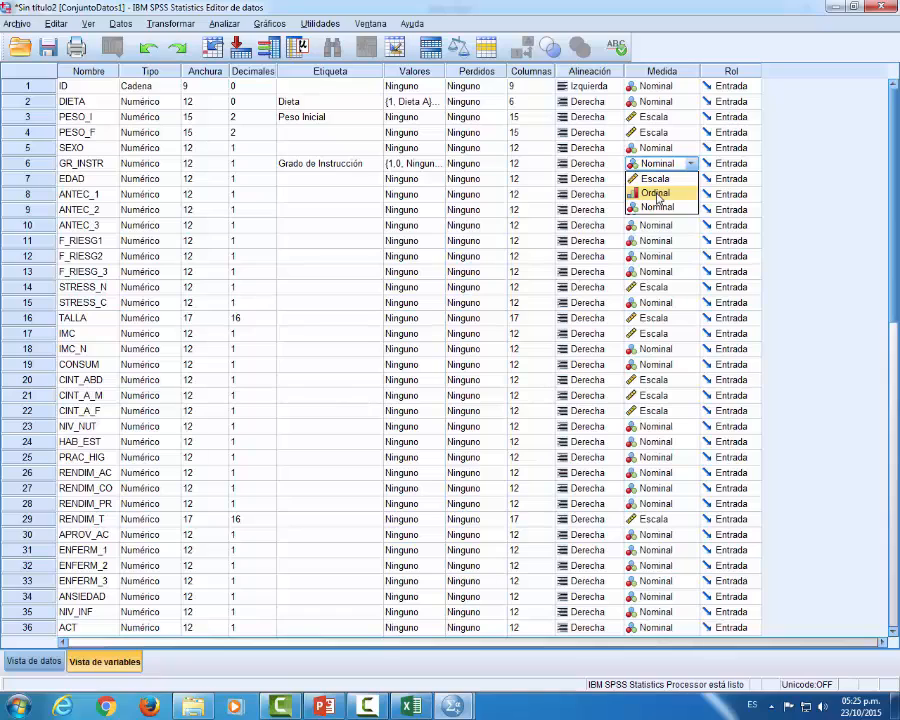
{"action": "left_click", "coordinate": [657, 193]}
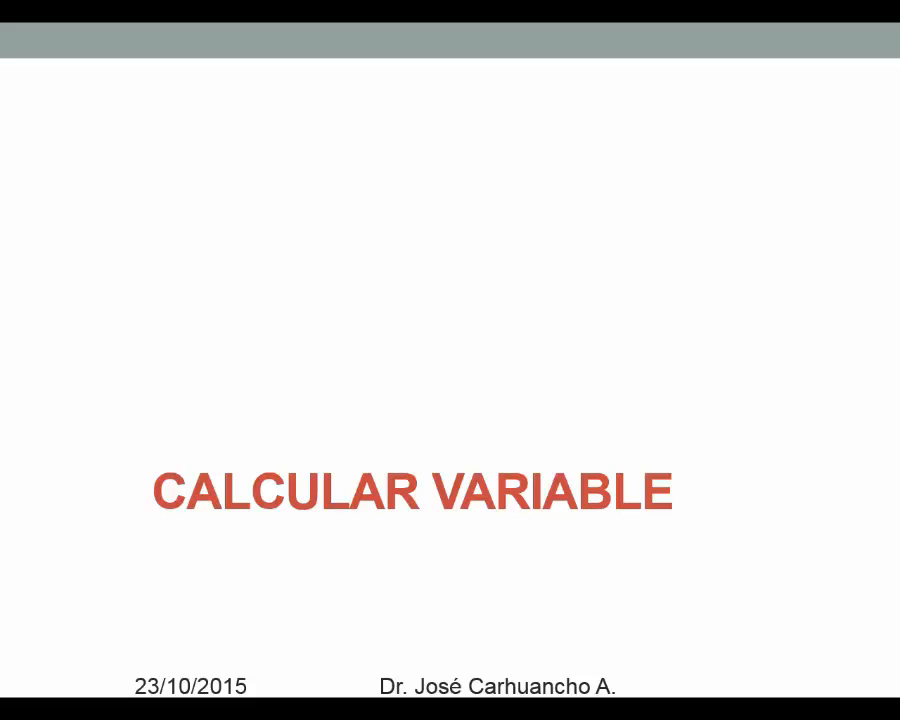
{"action": "key", "text": "Right"}
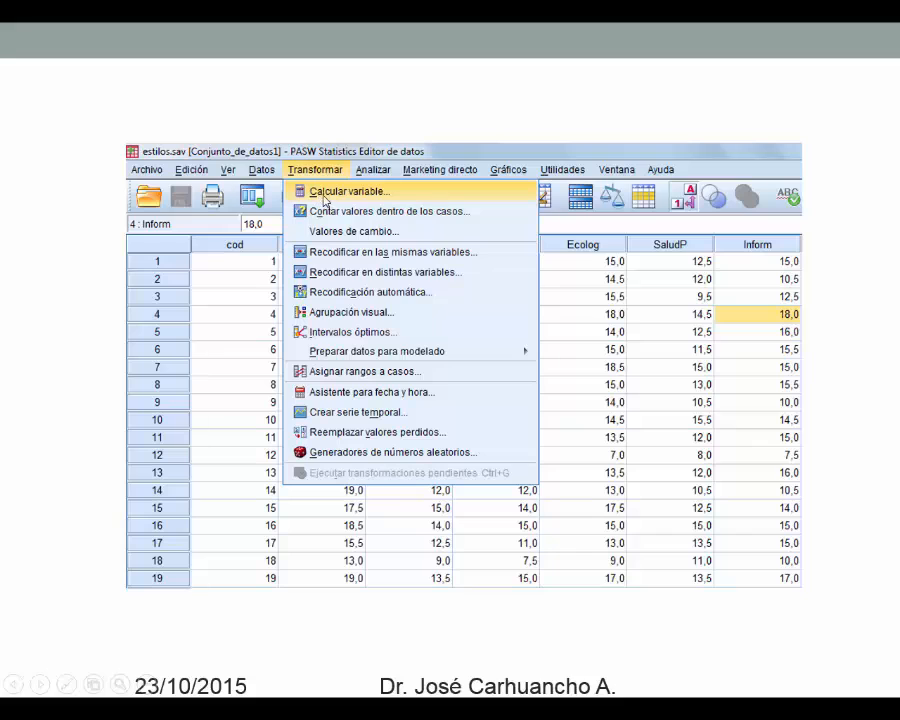
{"action": "left_click", "coordinate": [357, 199]}
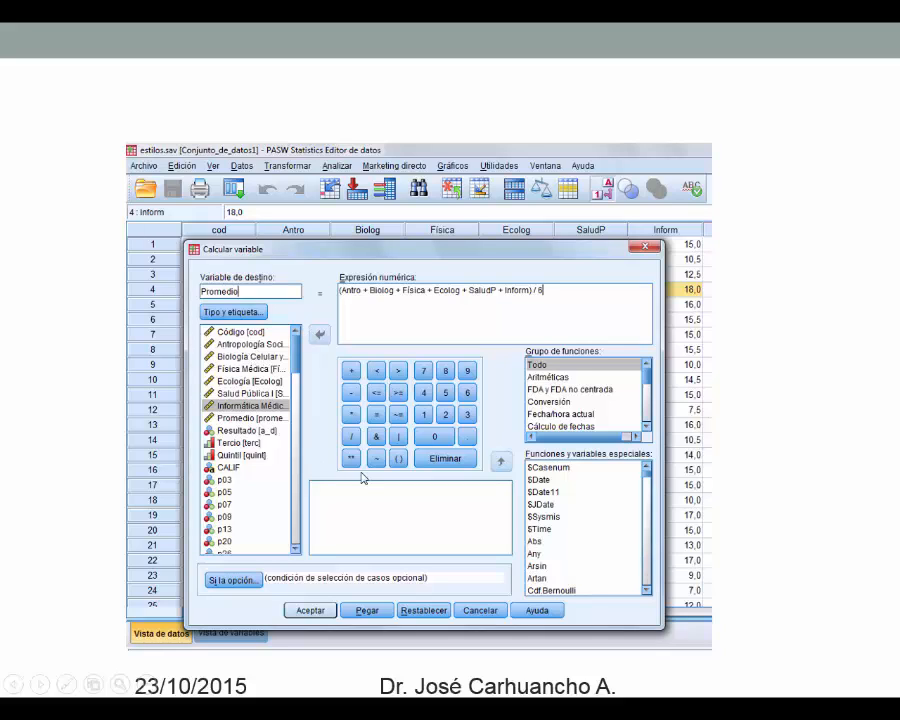
{"action": "left_click", "coordinate": [311, 616]}
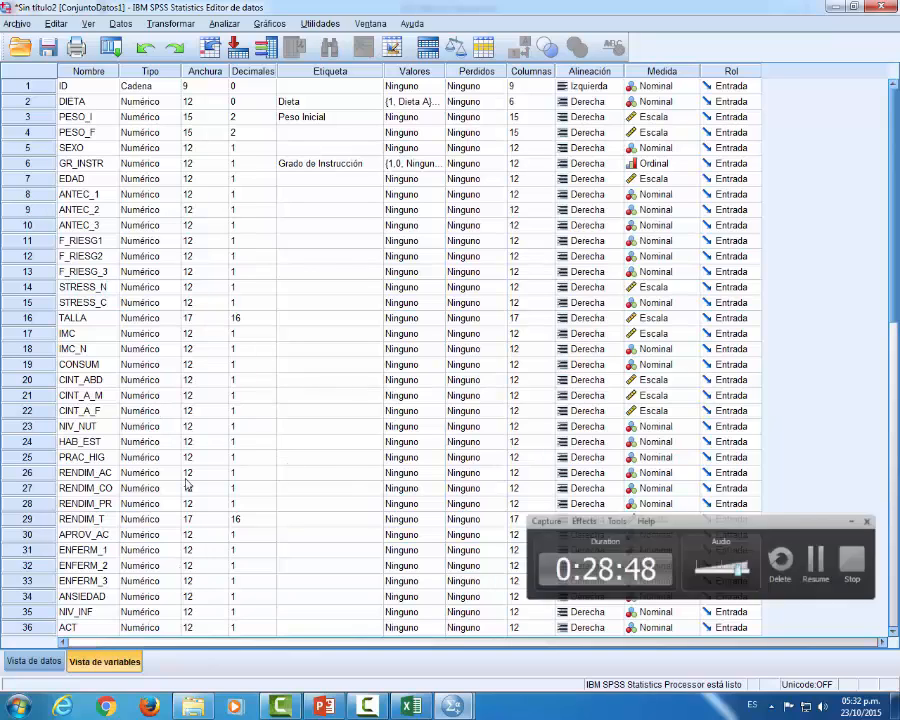
Start a Compute Variable calculation from the data view, clear its previous settings, and name the target variable NUEVA
{"action": "left_click", "coordinate": [28, 662]}
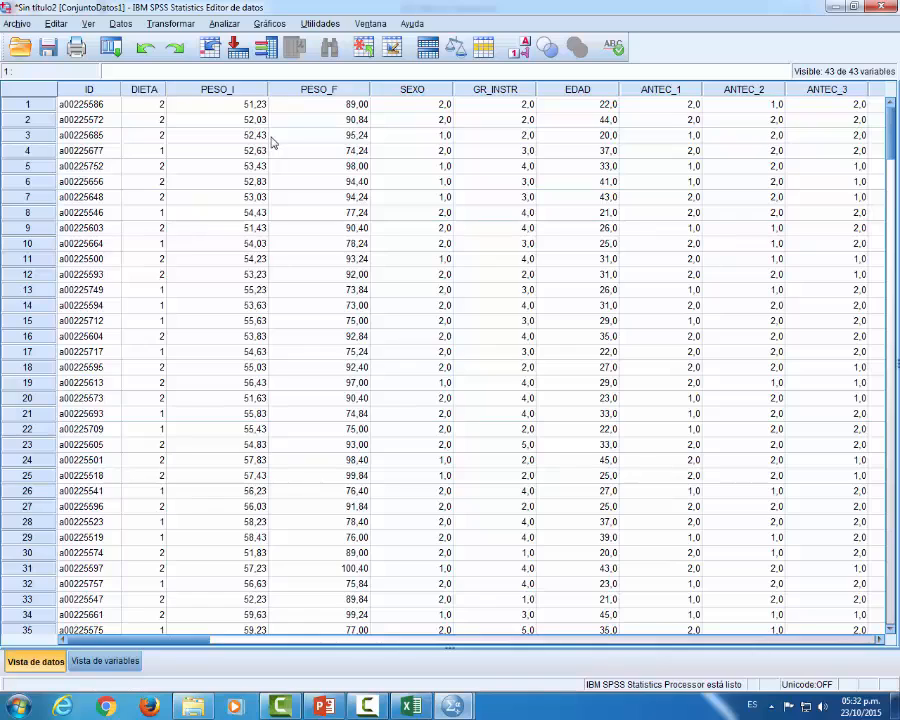
{"action": "left_click", "coordinate": [162, 27]}
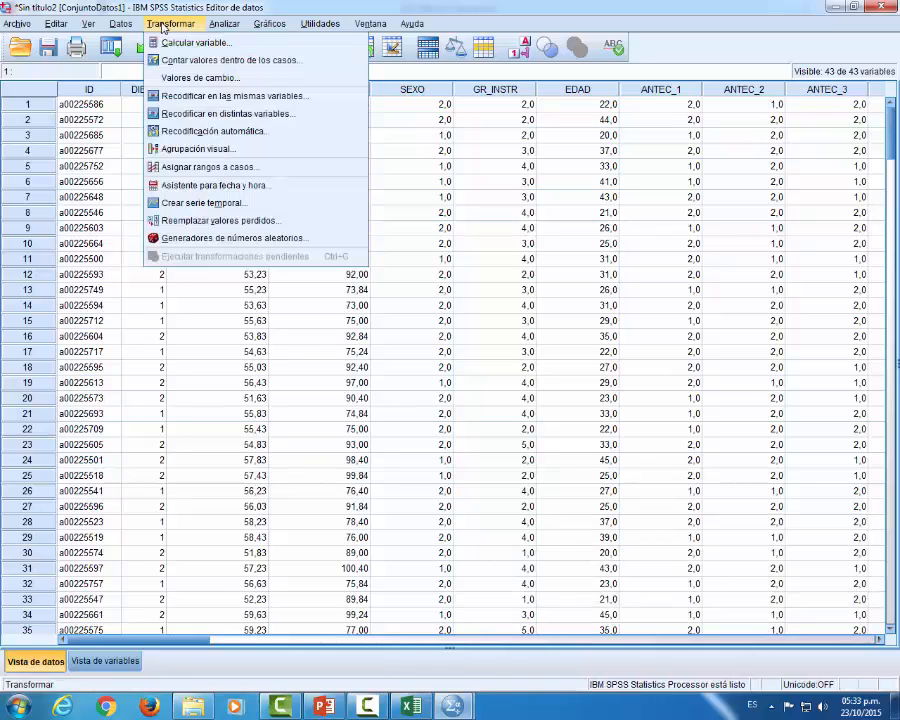
{"action": "left_click", "coordinate": [192, 42]}
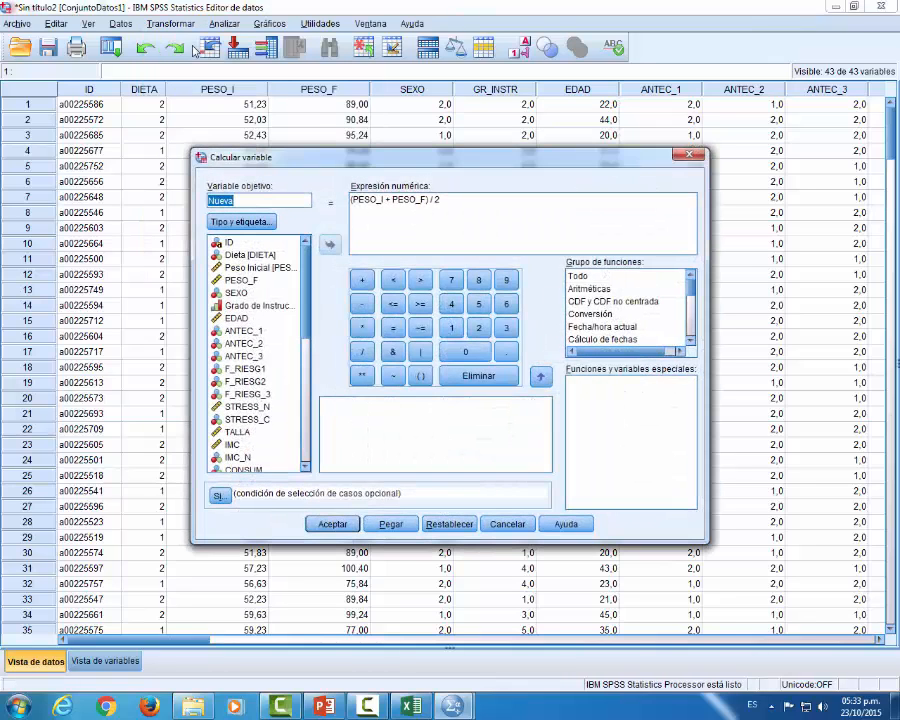
{"action": "left_click", "coordinate": [434, 519]}
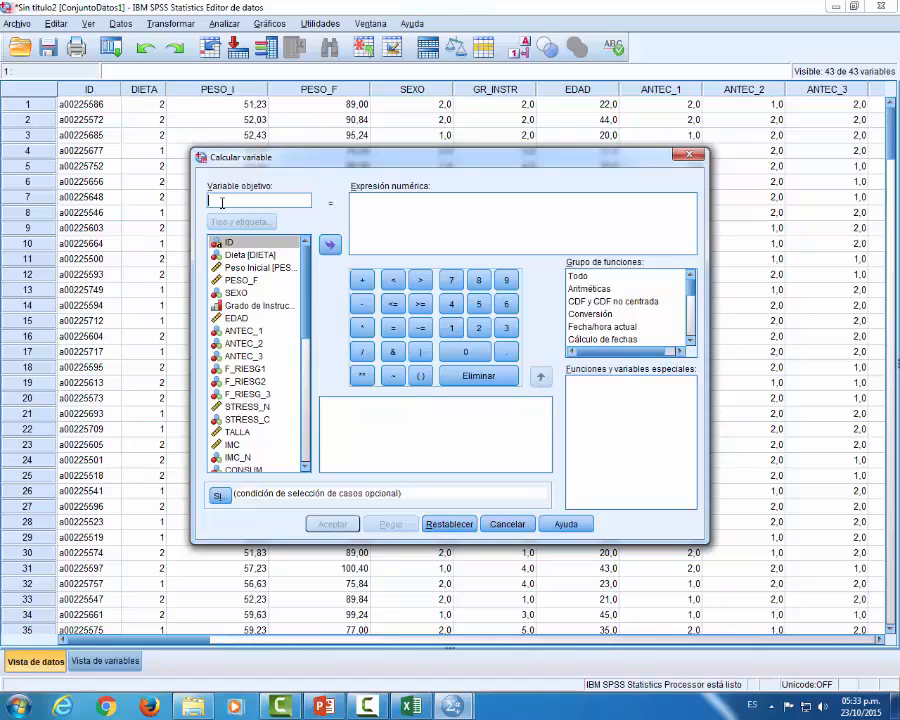
{"action": "type", "text": "NUEVA"}
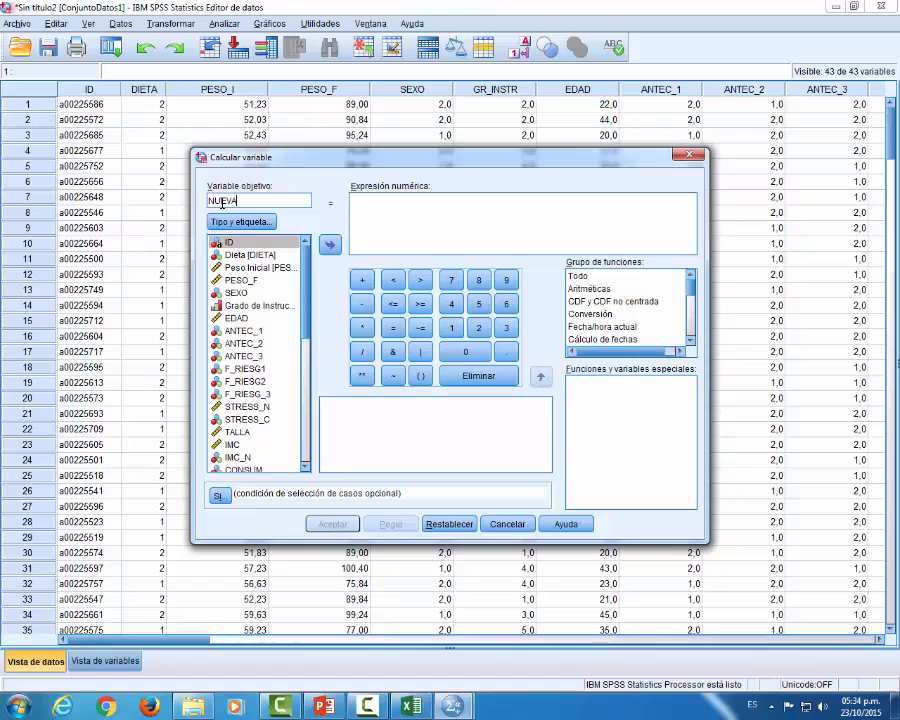
Build the numeric expression (PESO_I + PESO_F) / 2 for the target variable NUEVA
{"action": "left_click", "coordinate": [369, 210]}
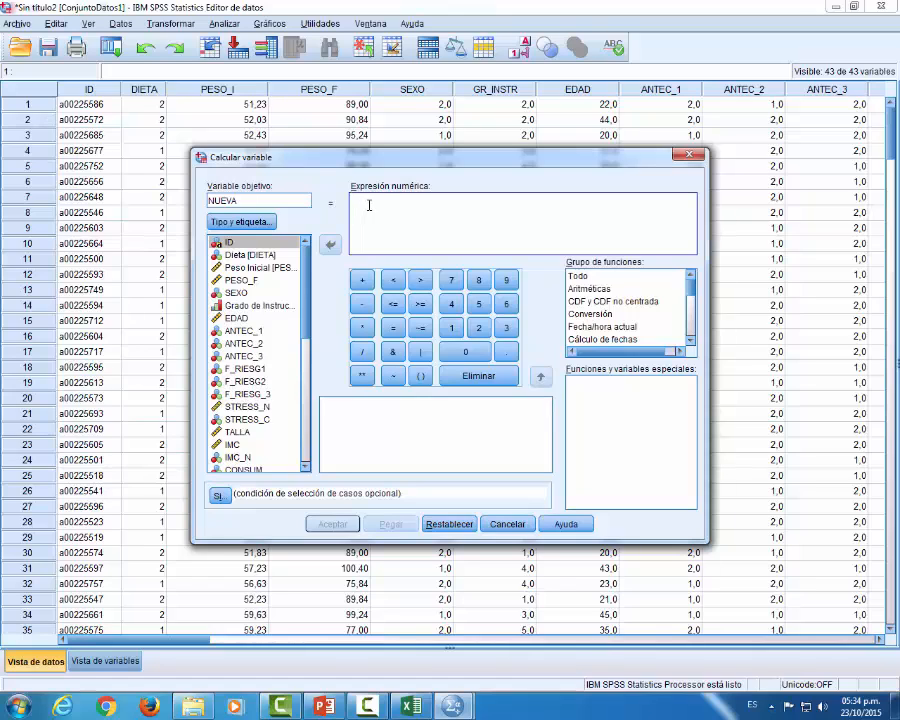
{"action": "left_click", "coordinate": [419, 376]}
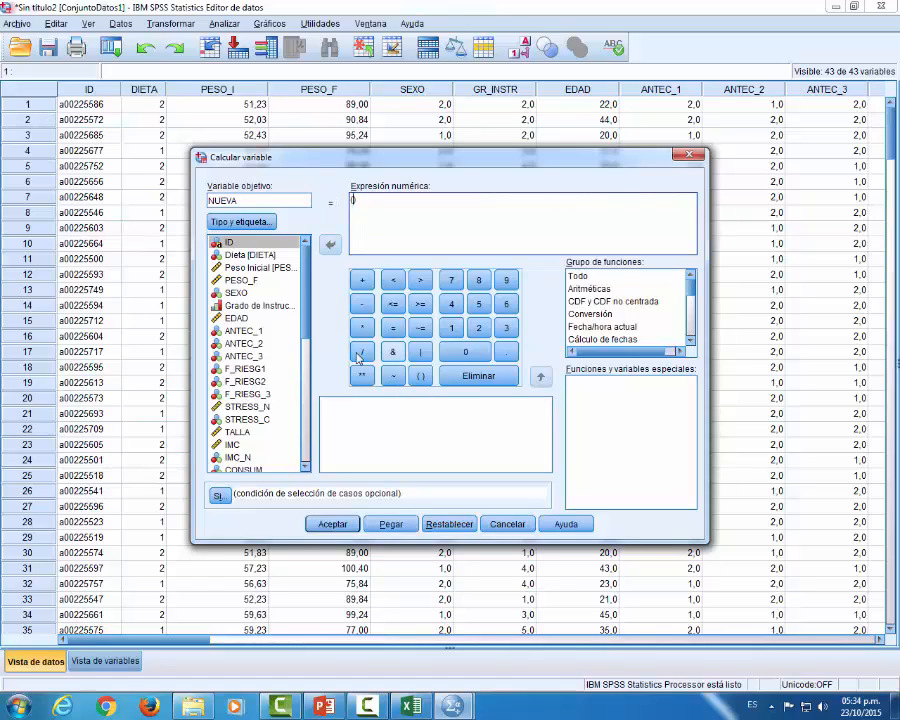
{"action": "left_click", "coordinate": [230, 269]}
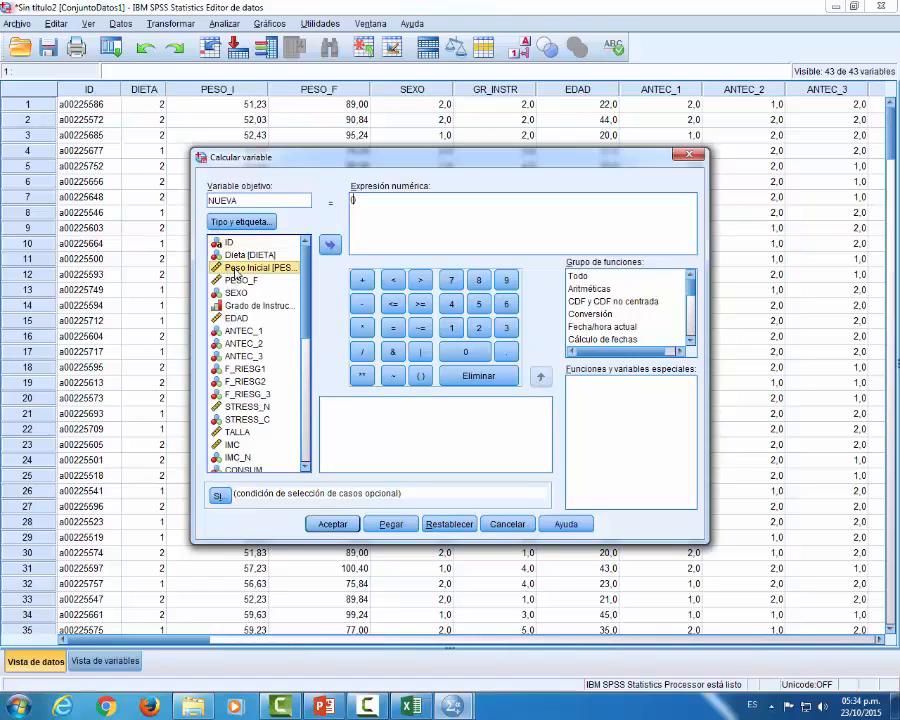
{"action": "left_click", "coordinate": [330, 246]}
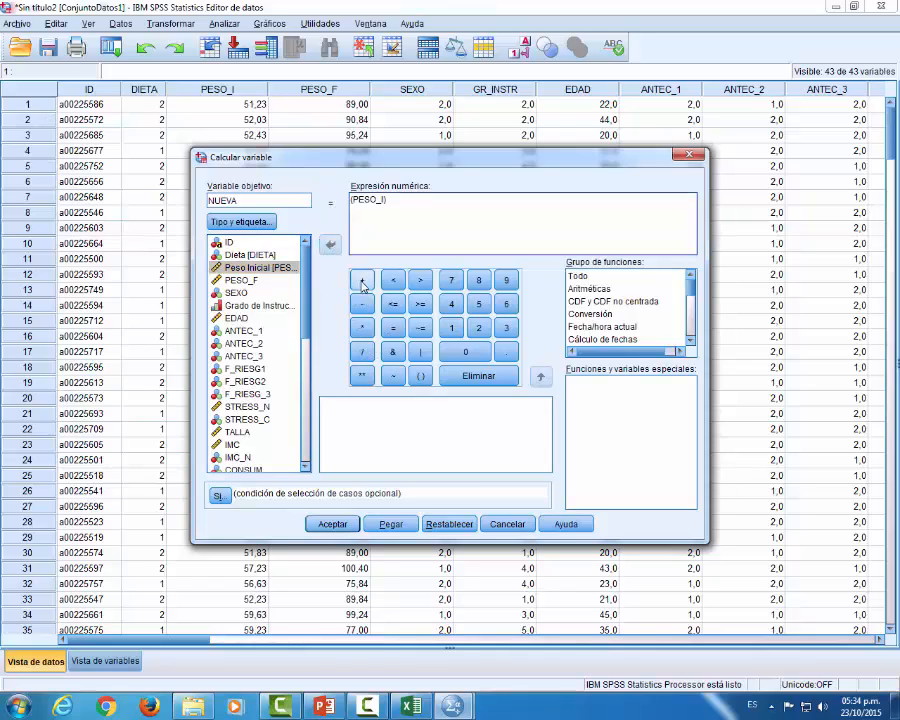
{"action": "left_click", "coordinate": [362, 281]}
{"action": "left_click", "coordinate": [241, 282]}
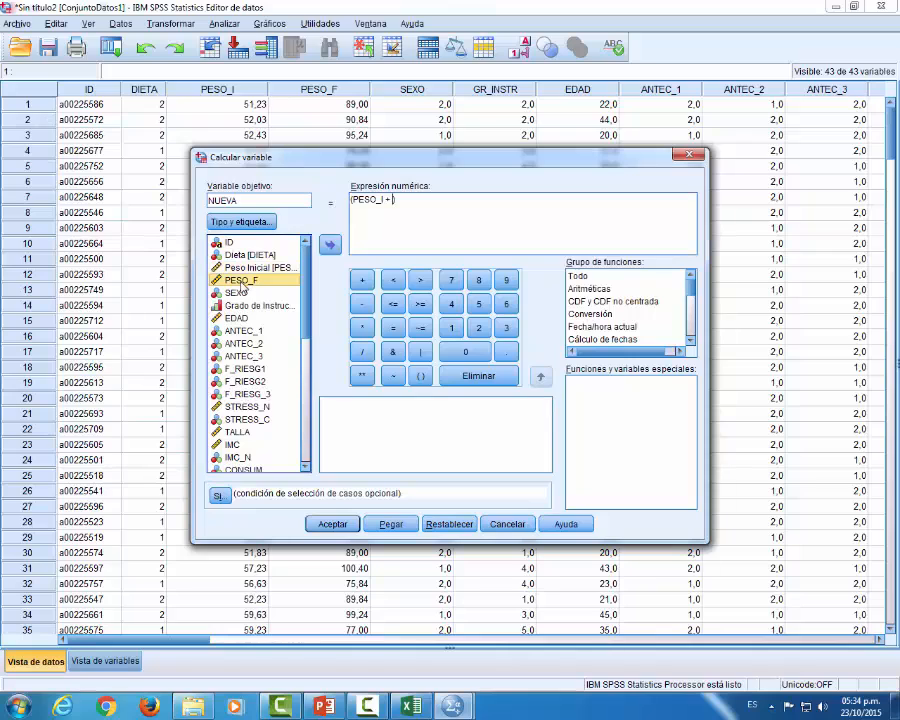
{"action": "left_click", "coordinate": [330, 247]}
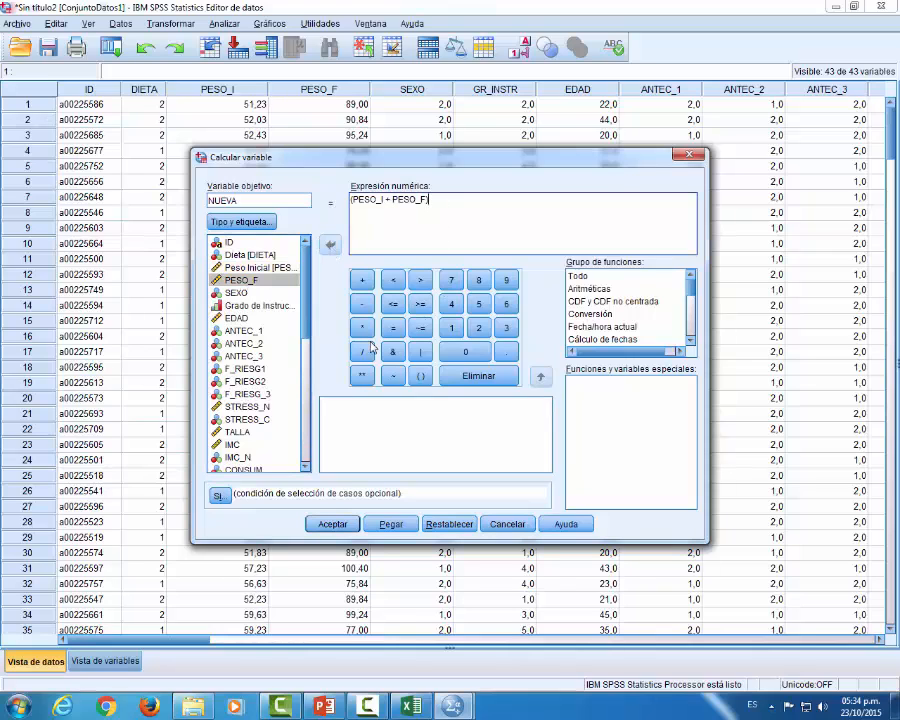
{"action": "left_click", "coordinate": [362, 352]}
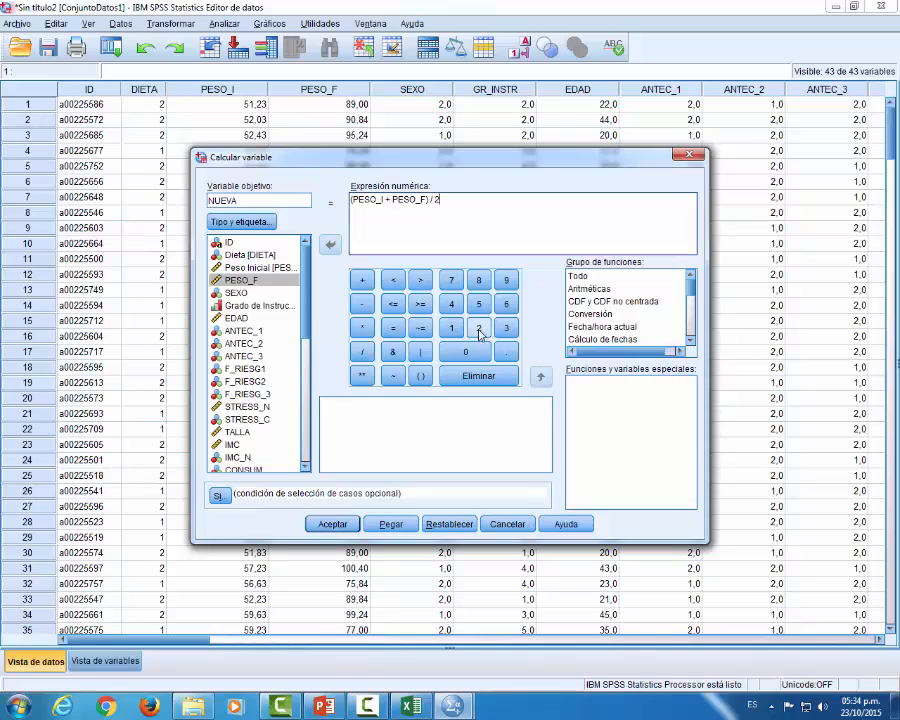